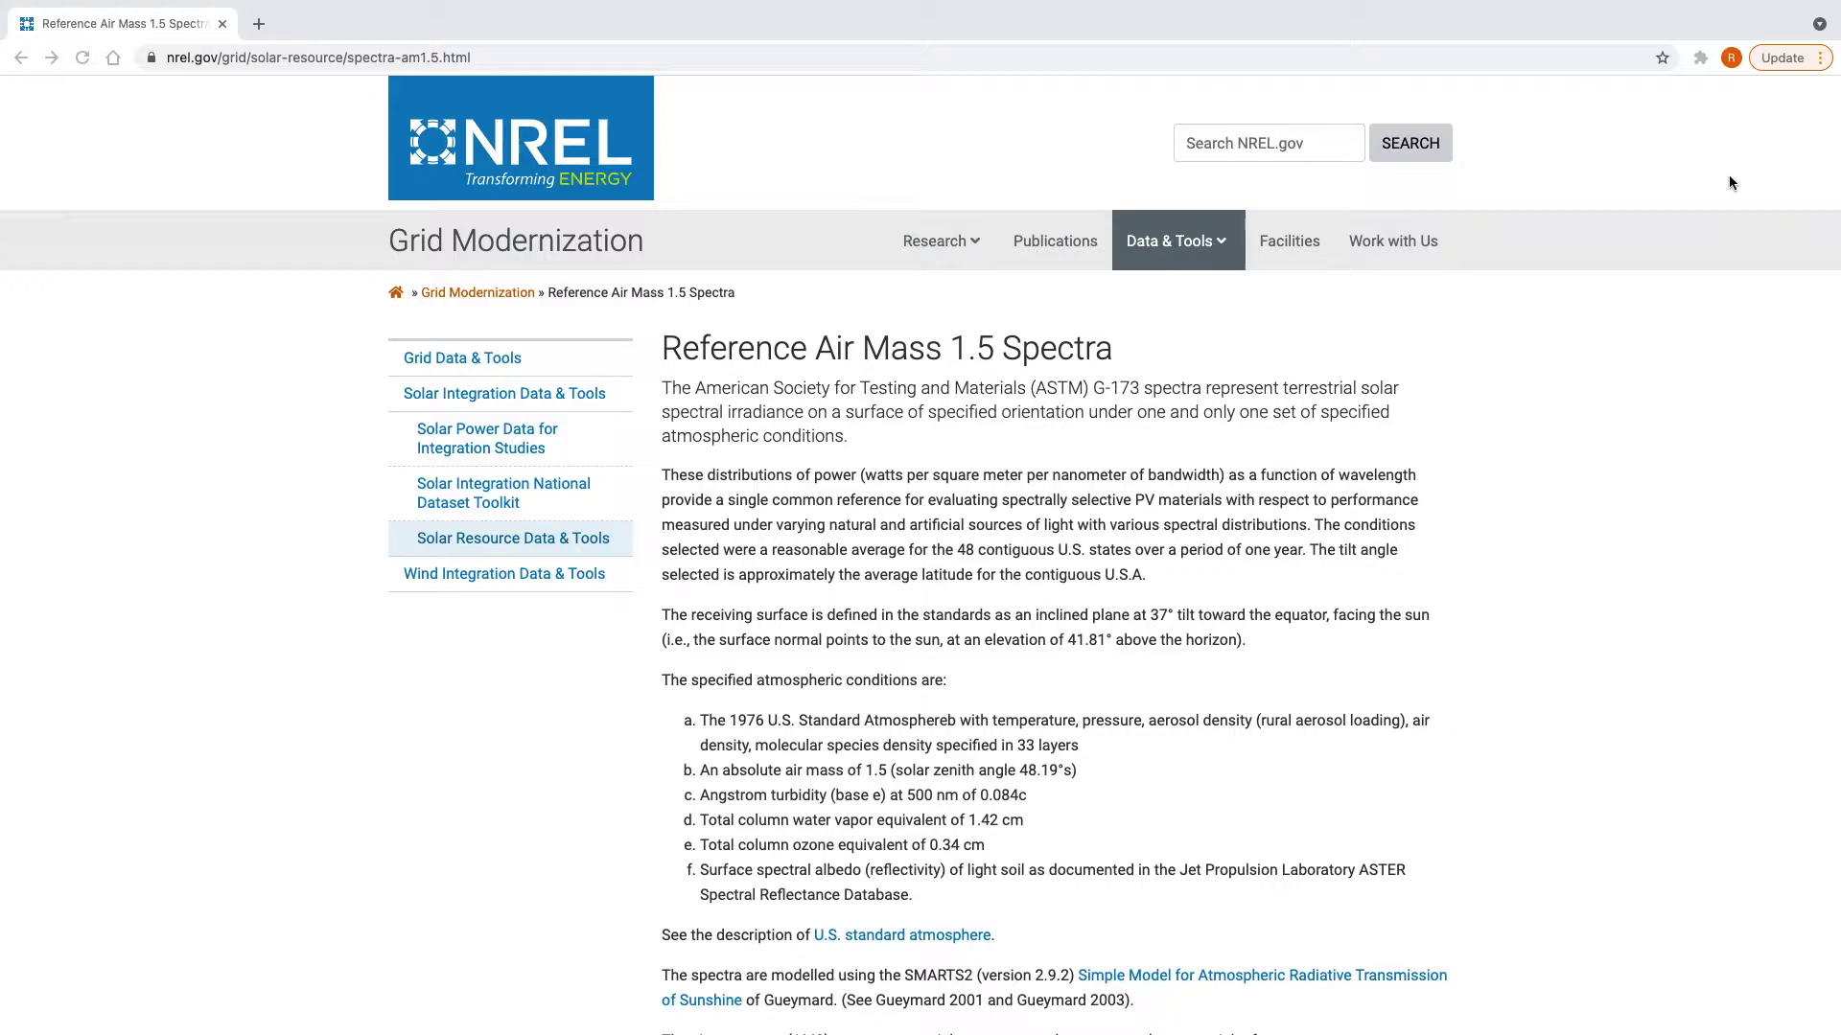
# Scroll the NREL page past the spectra plot to Data Files, then switch to the astmg173.xlsx chart in Excel.
pyautogui.scroll(-3, 1729, 178)
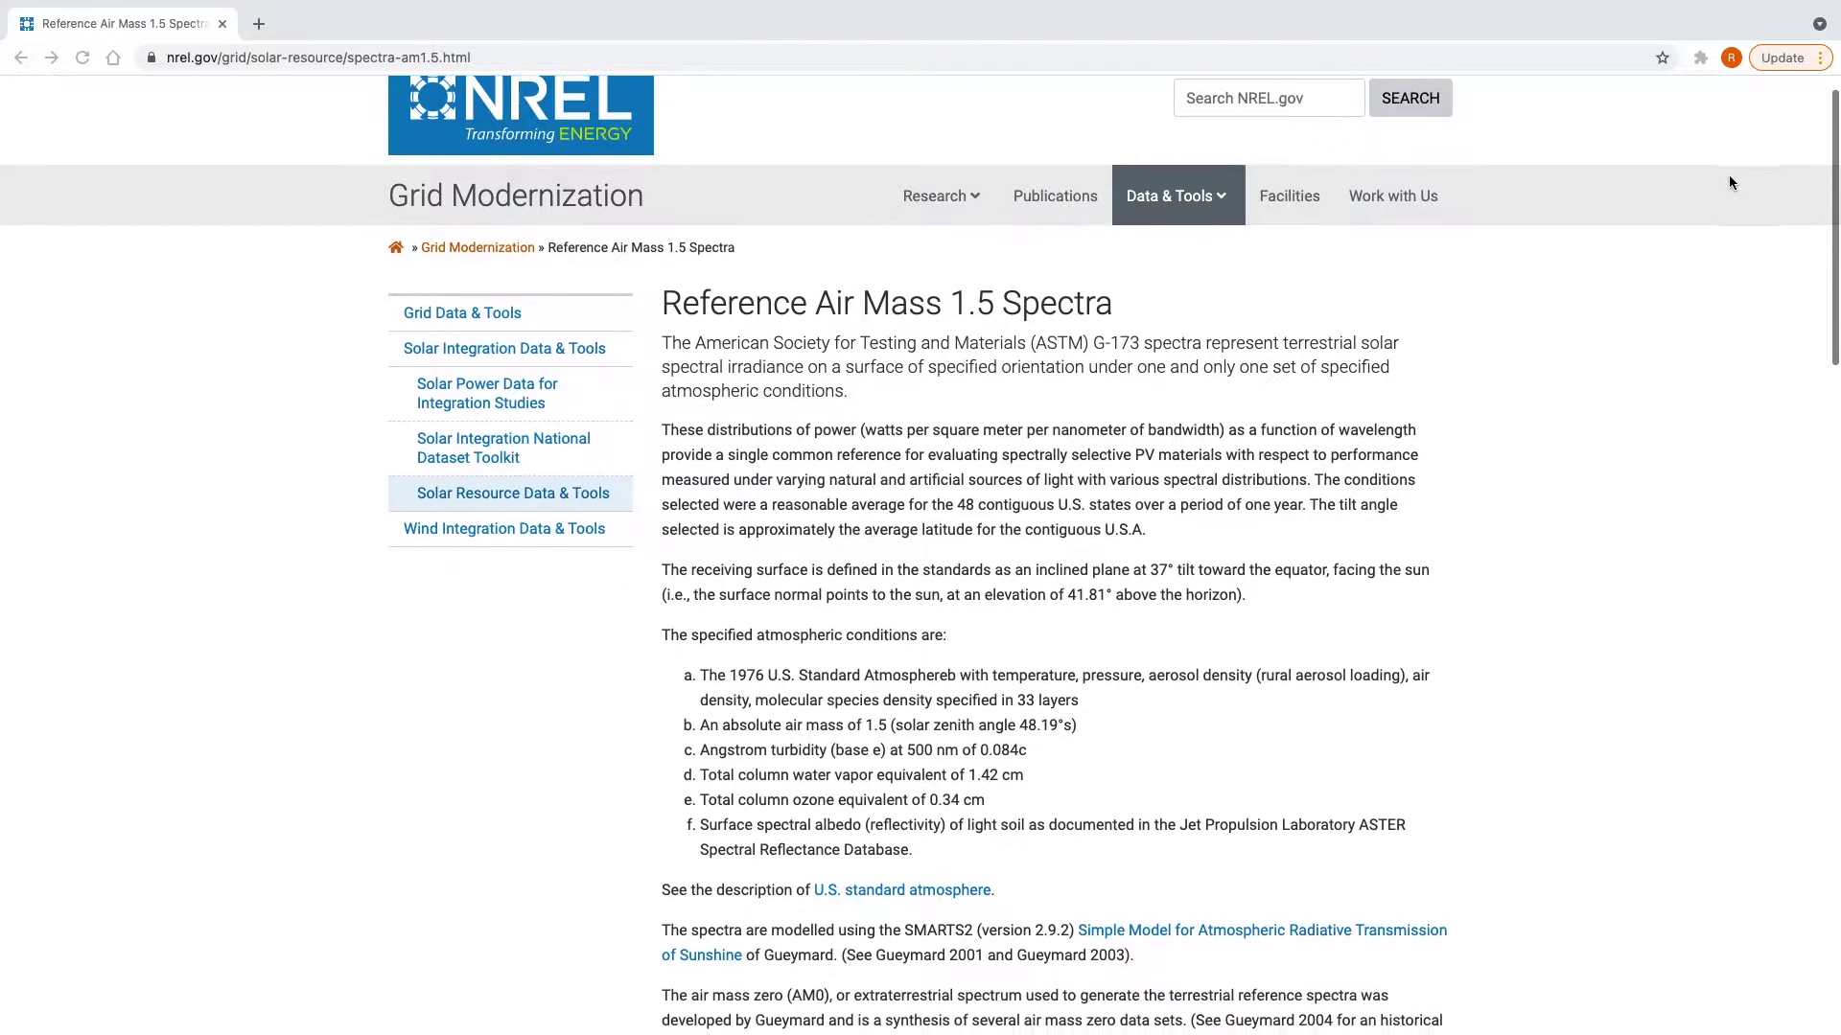
pyautogui.scroll(-5, 1729, 181)
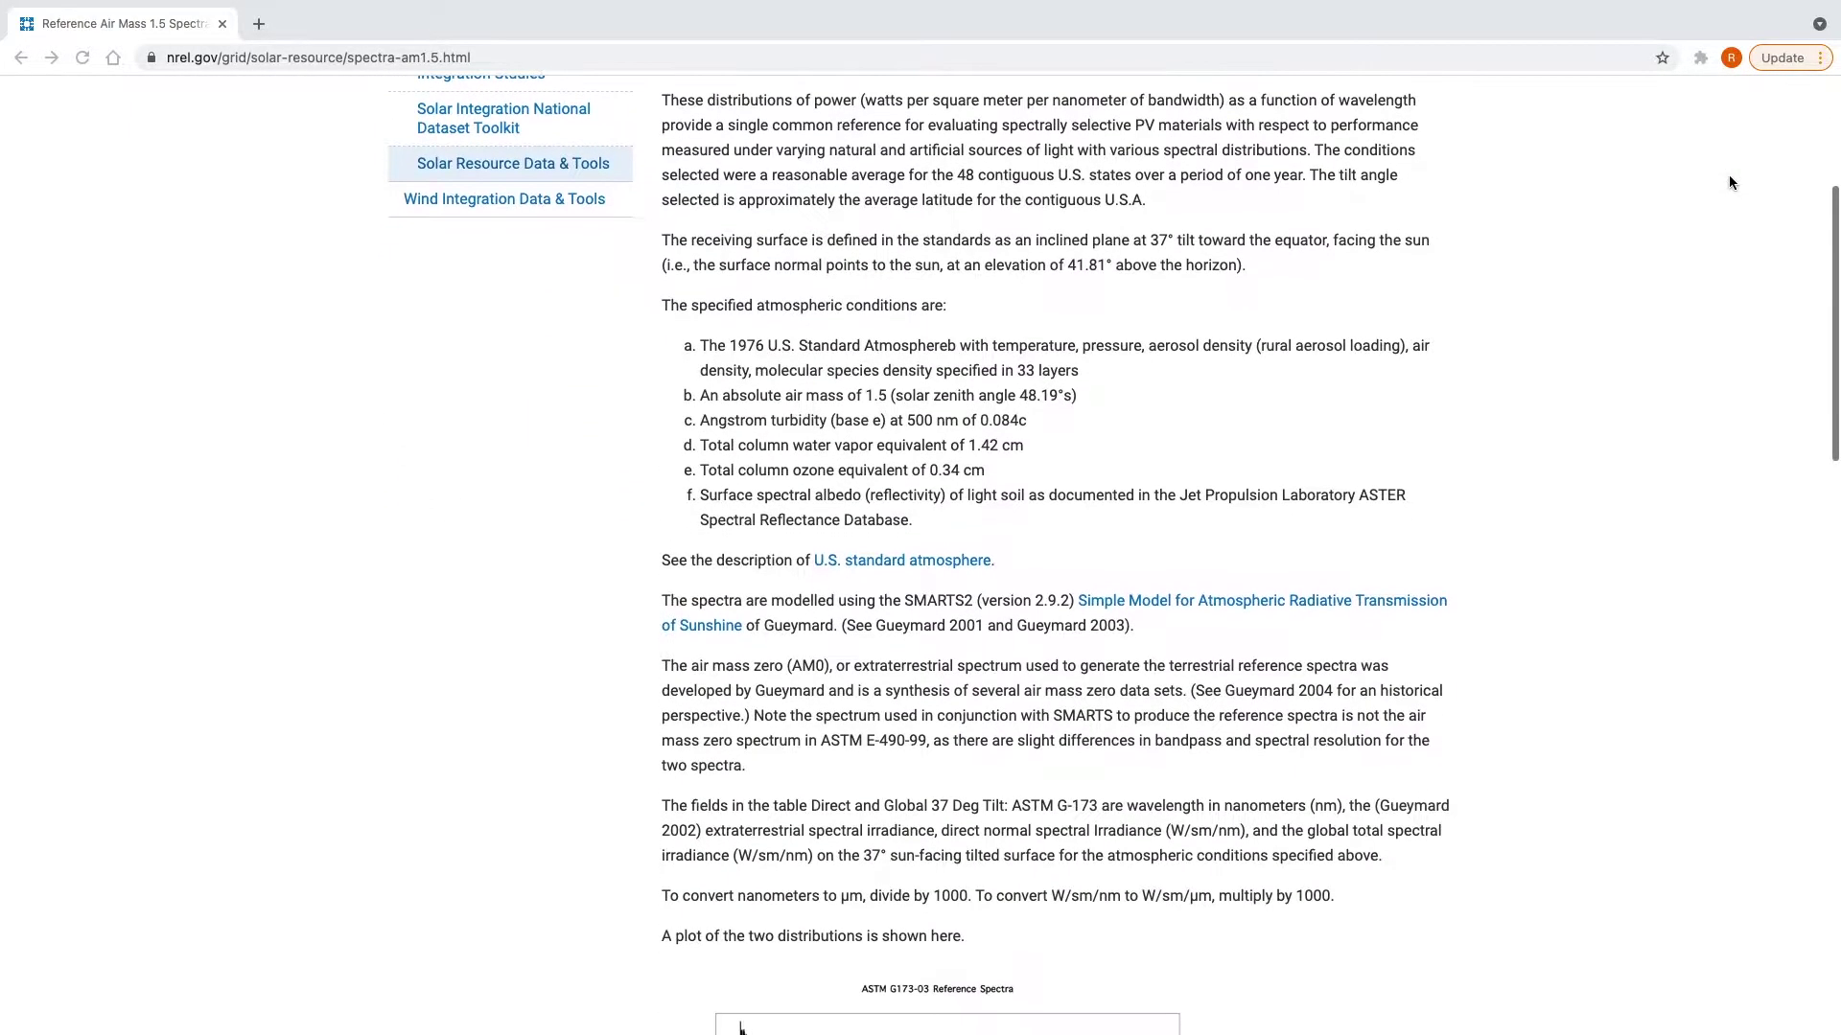
pyautogui.scroll(-4, 1731, 182)
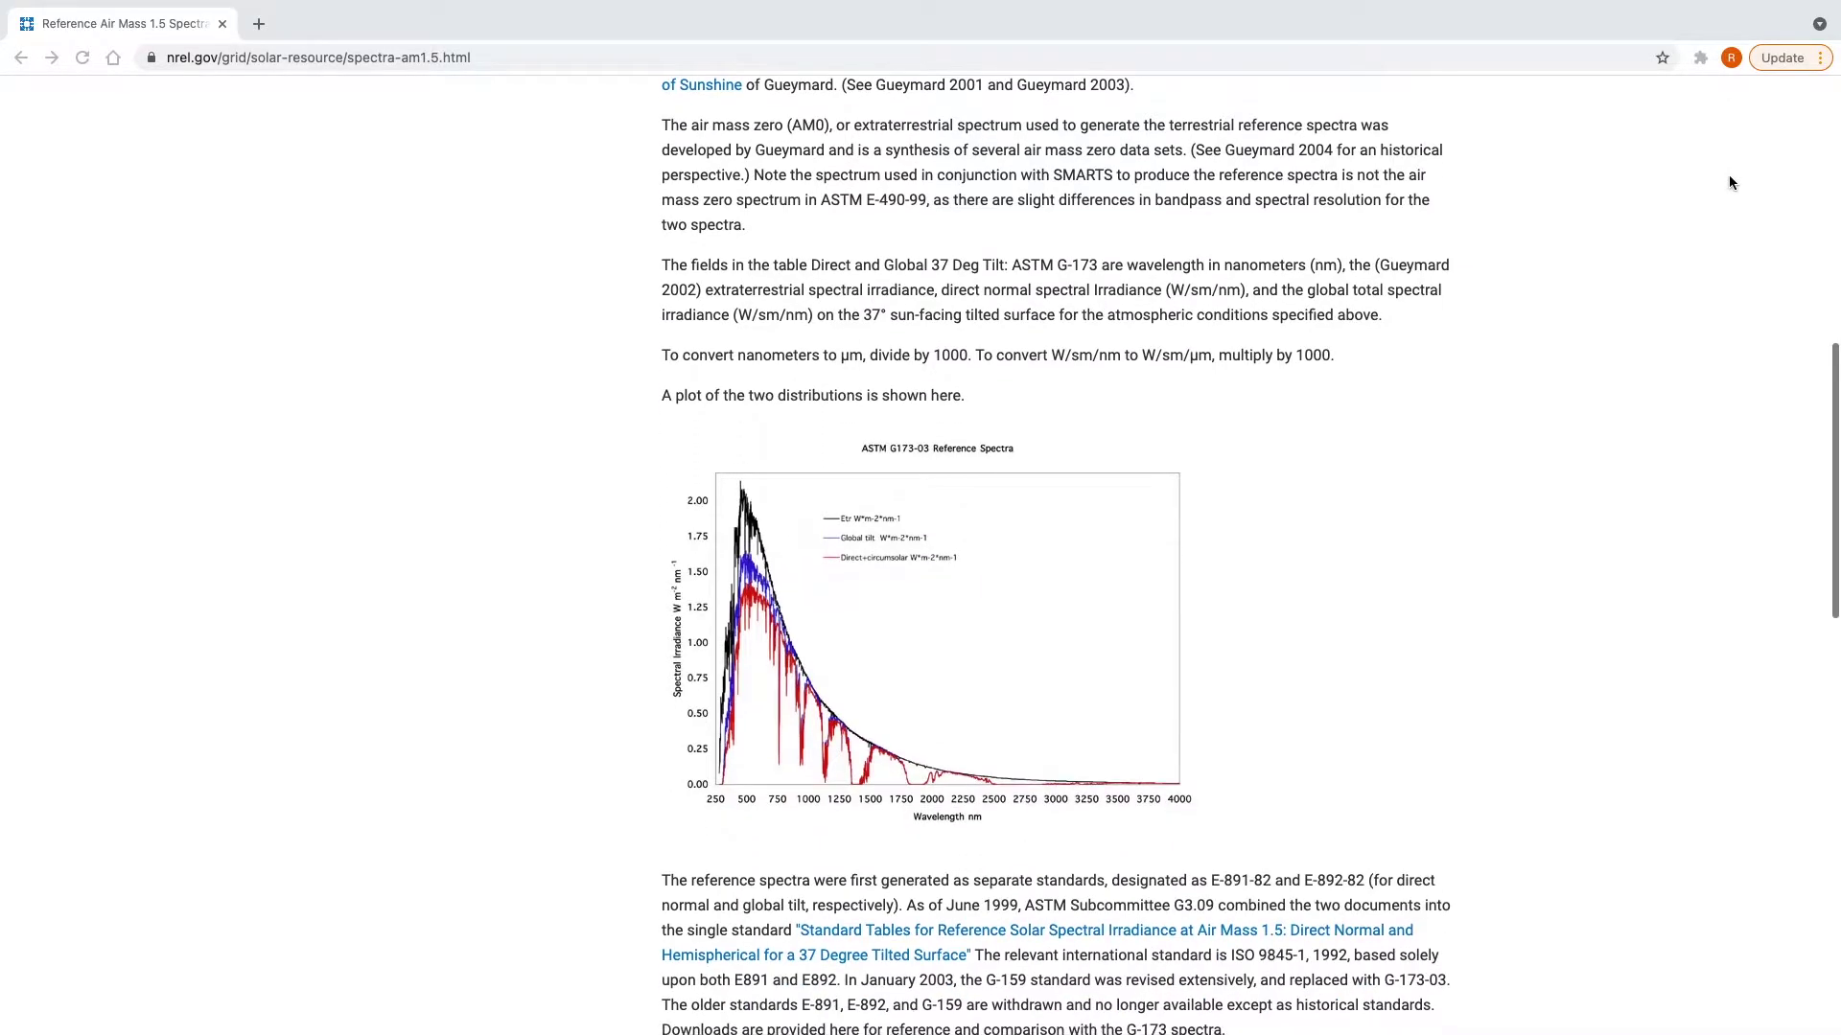
pyautogui.scroll(-2, 1729, 182)
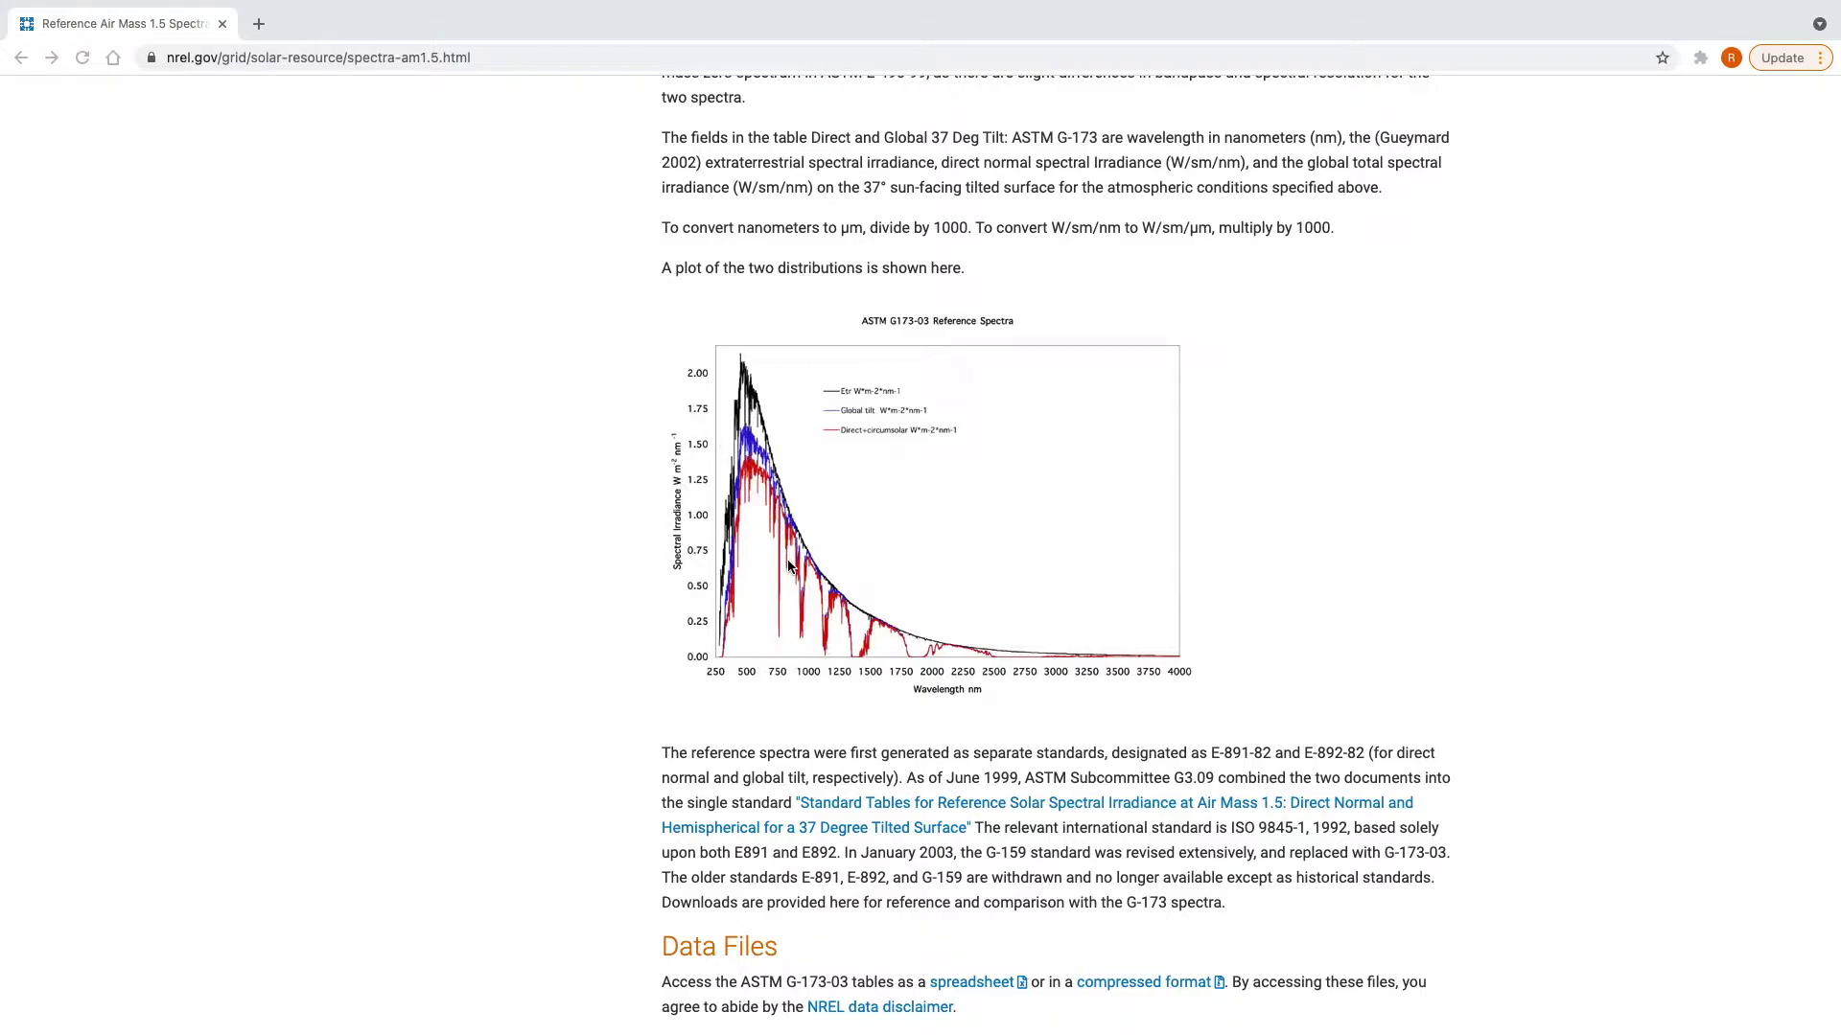
pyautogui.scroll(-3, 1045, 504)
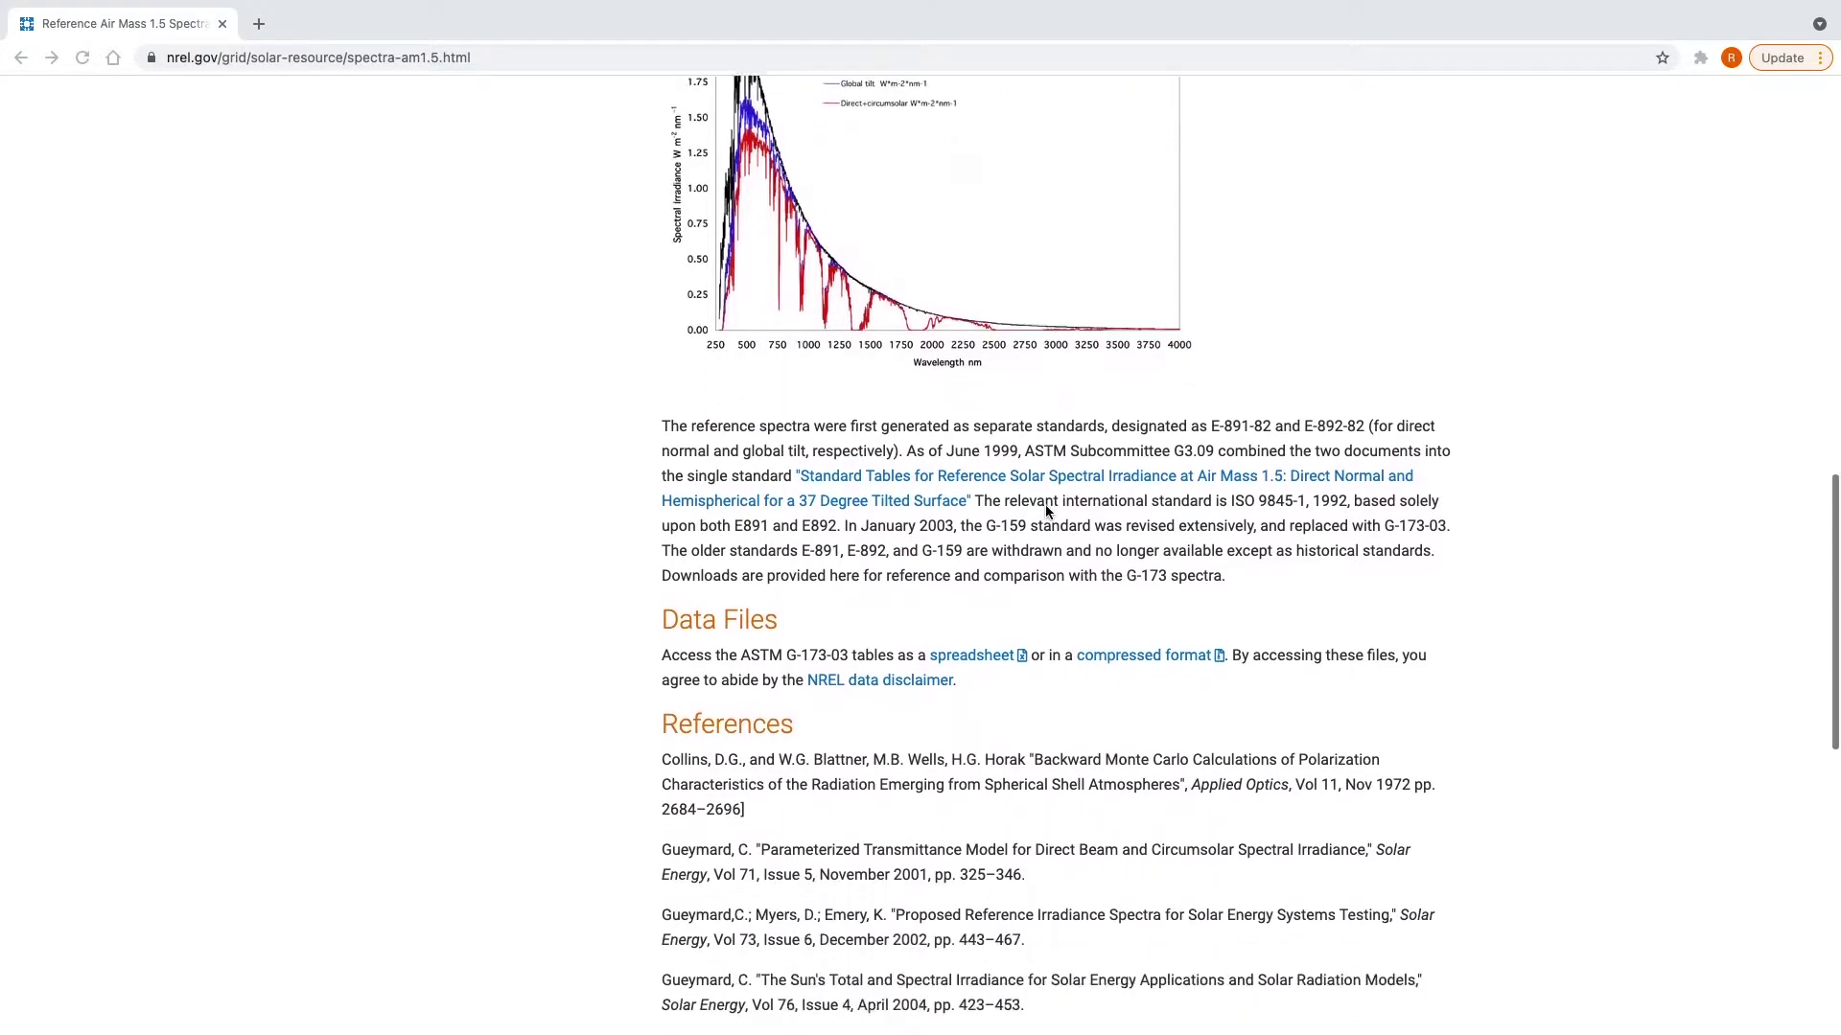
pyautogui.scroll(-1, 1045, 511)
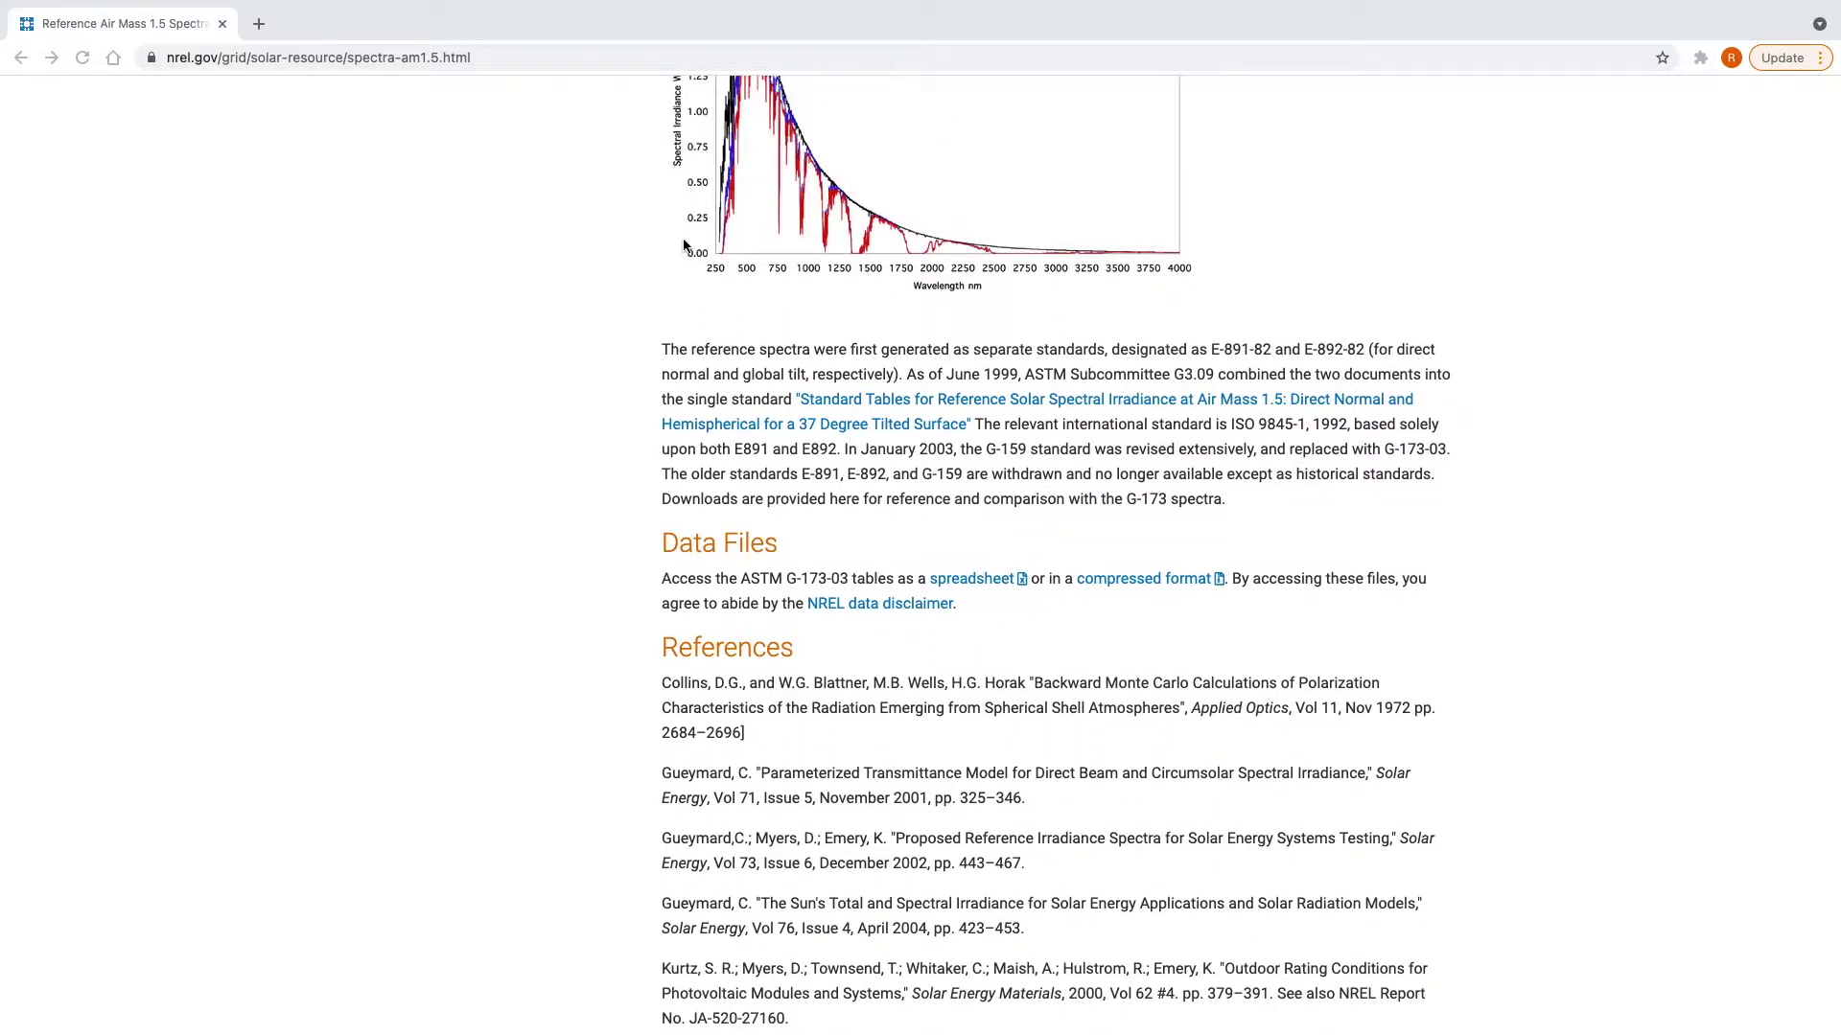
pyautogui.press('super+Tab')
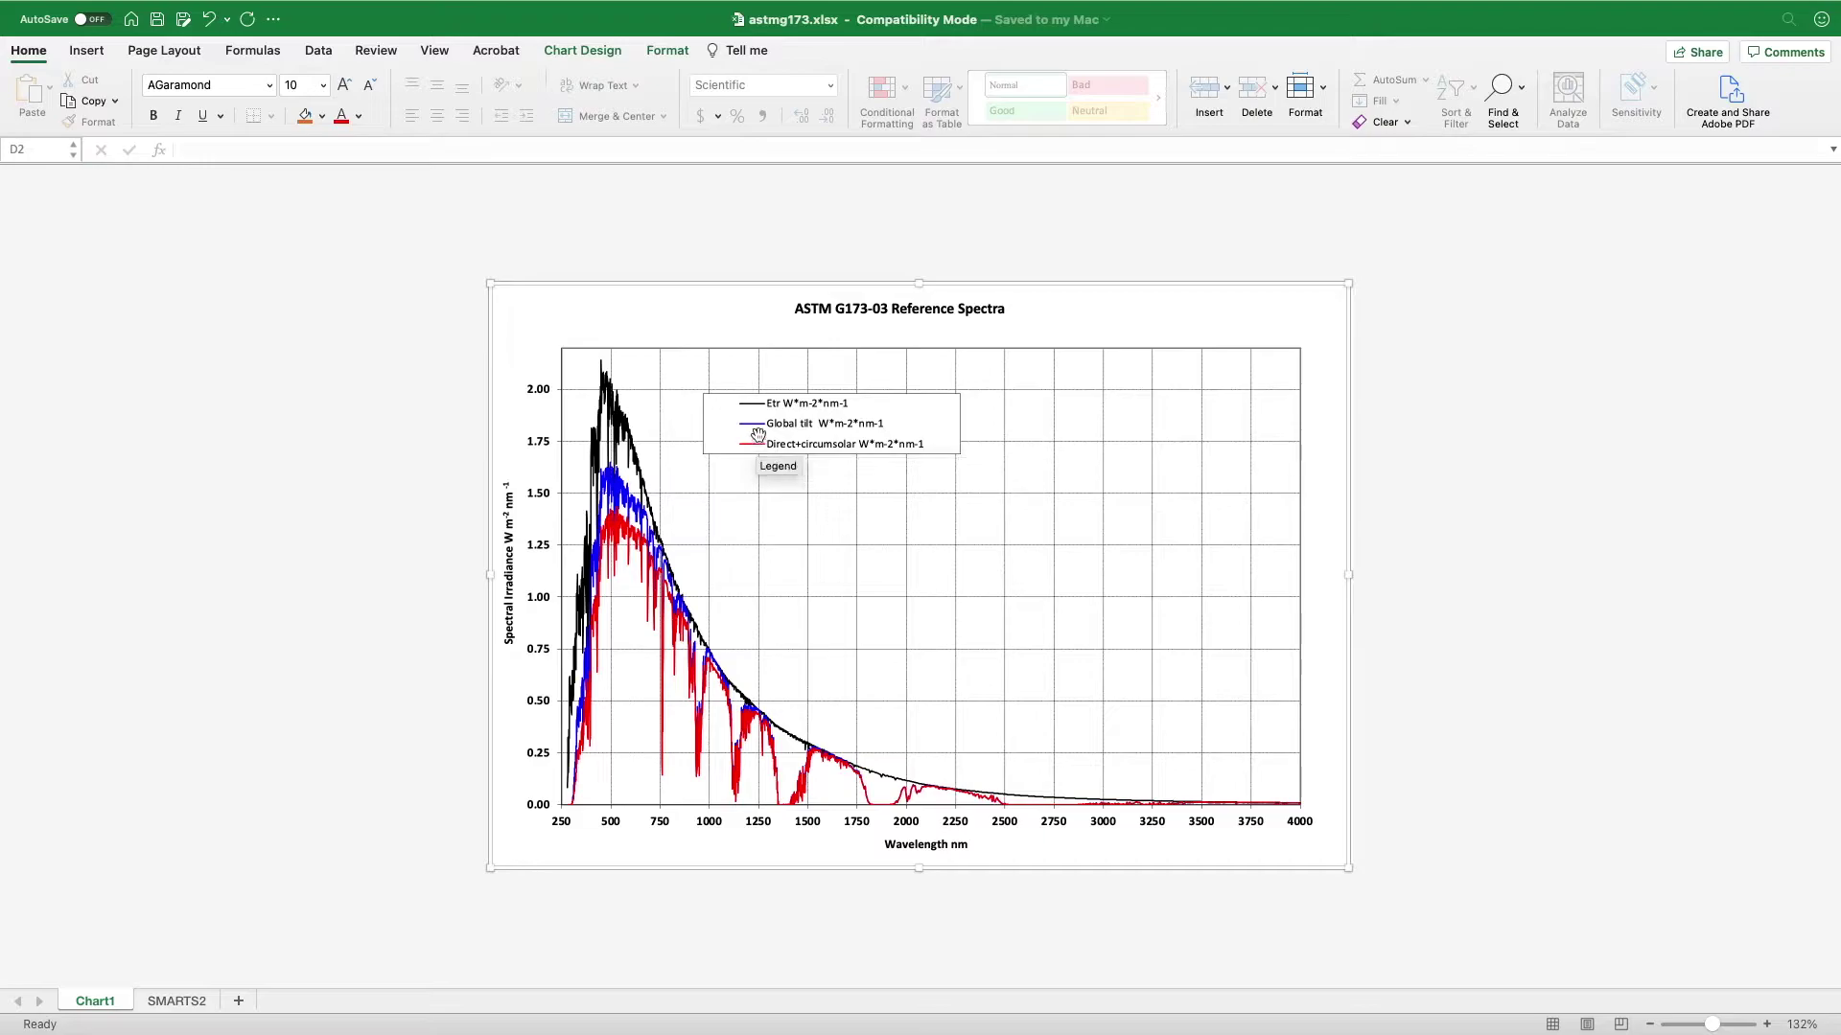
# Inspect the Global tilt series formula on Chart1, then open the SMARTS2 data sheet.
pyautogui.click(623, 492)
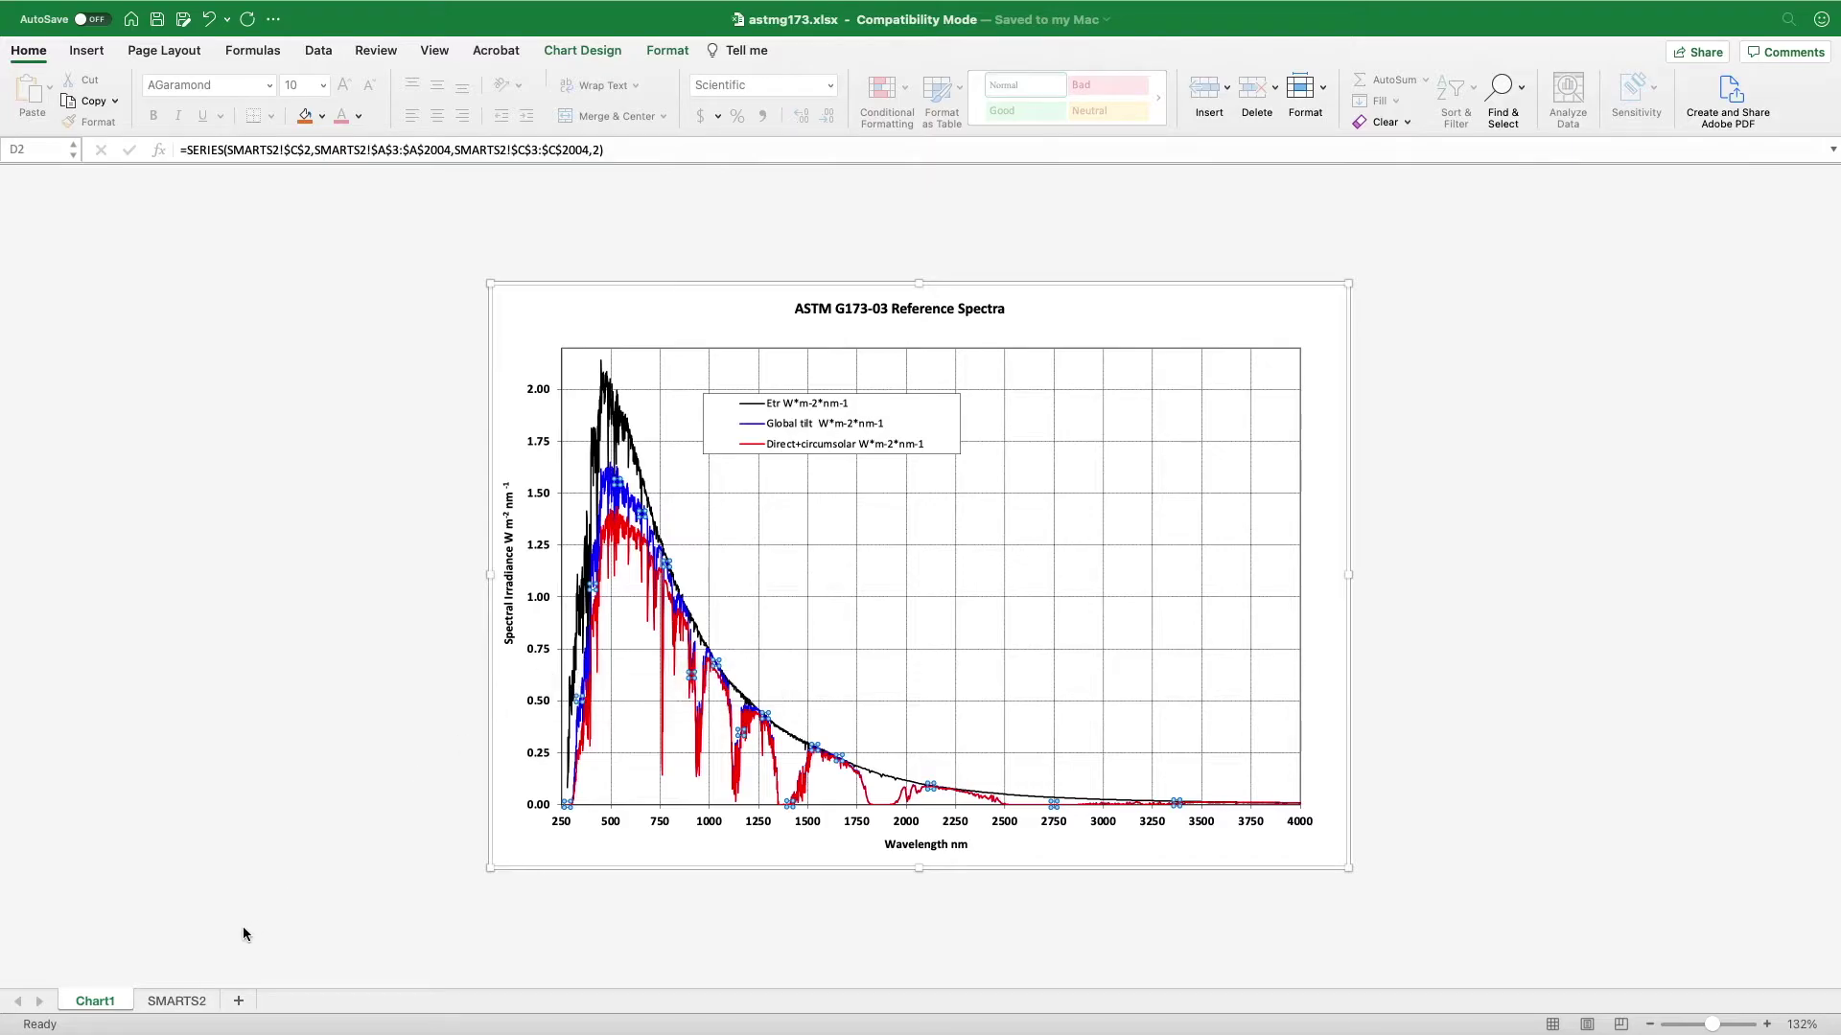
pyautogui.click(165, 1001)
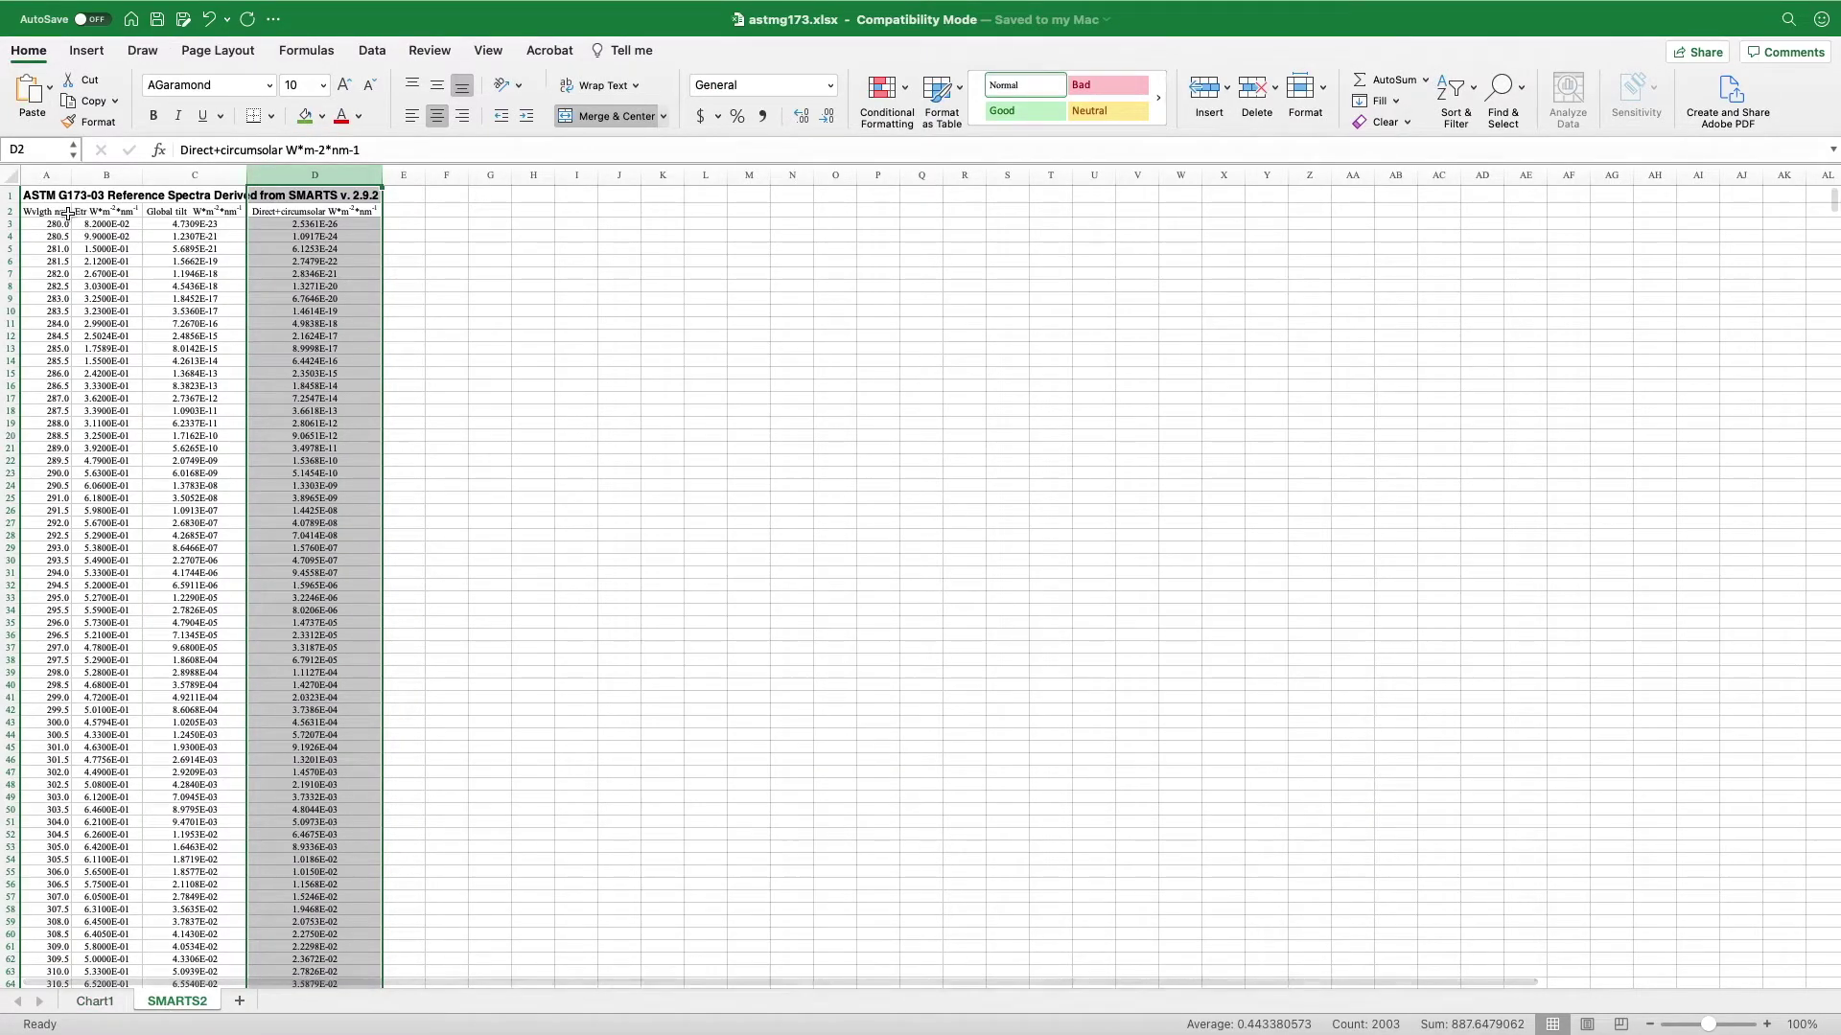
# Compare the column sums of A through D, then select Etr column B and Direct+circumsolar column D together.
pyautogui.click(58, 178)
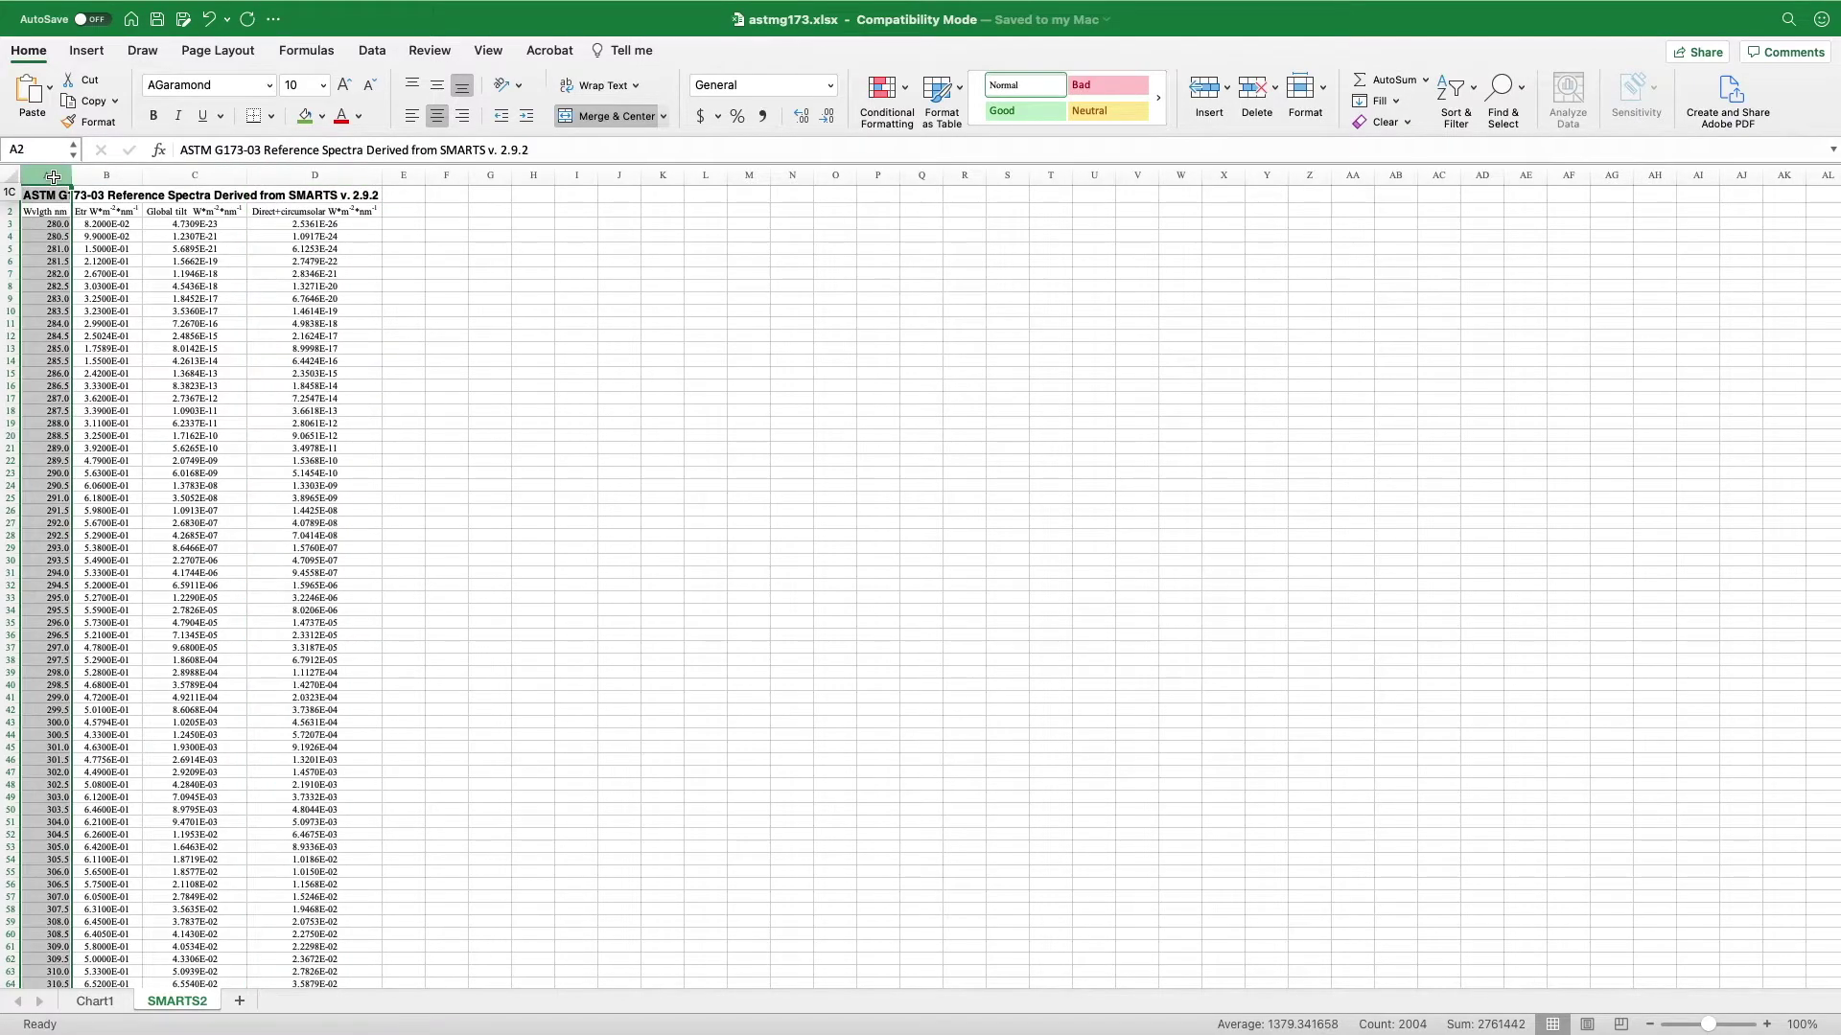
pyautogui.click(103, 178)
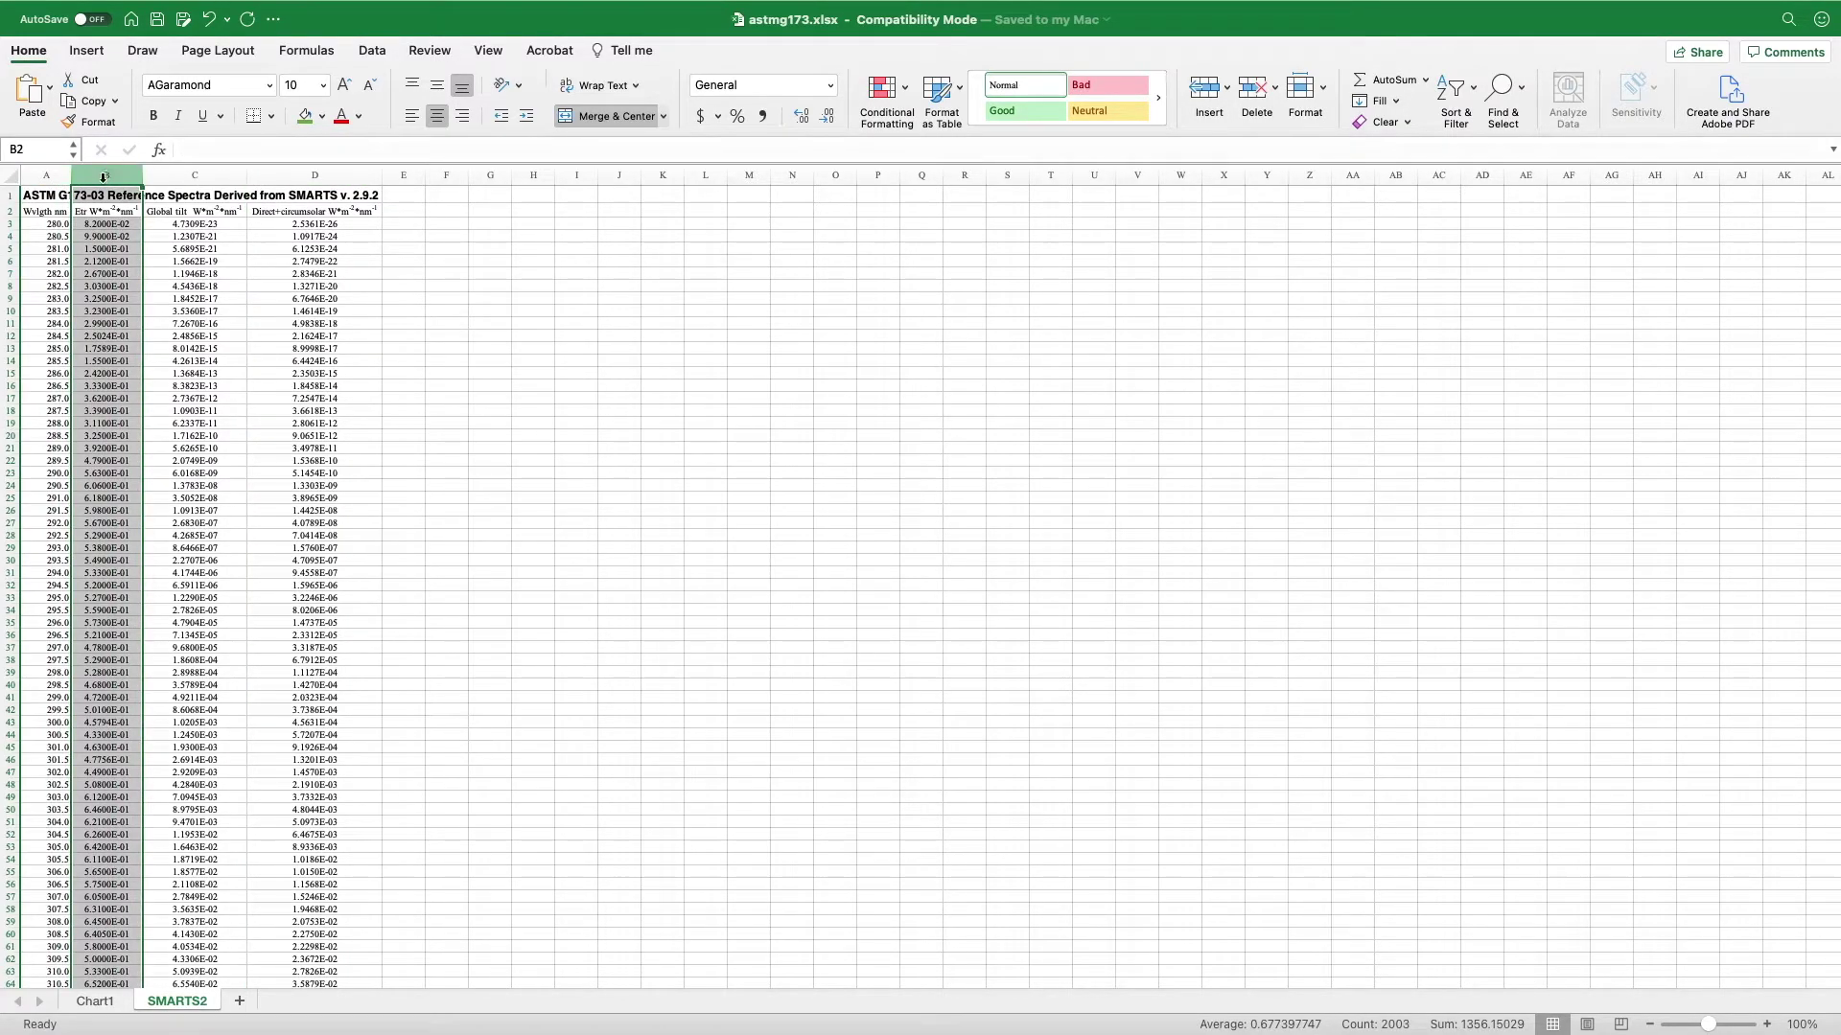
pyautogui.click(184, 176)
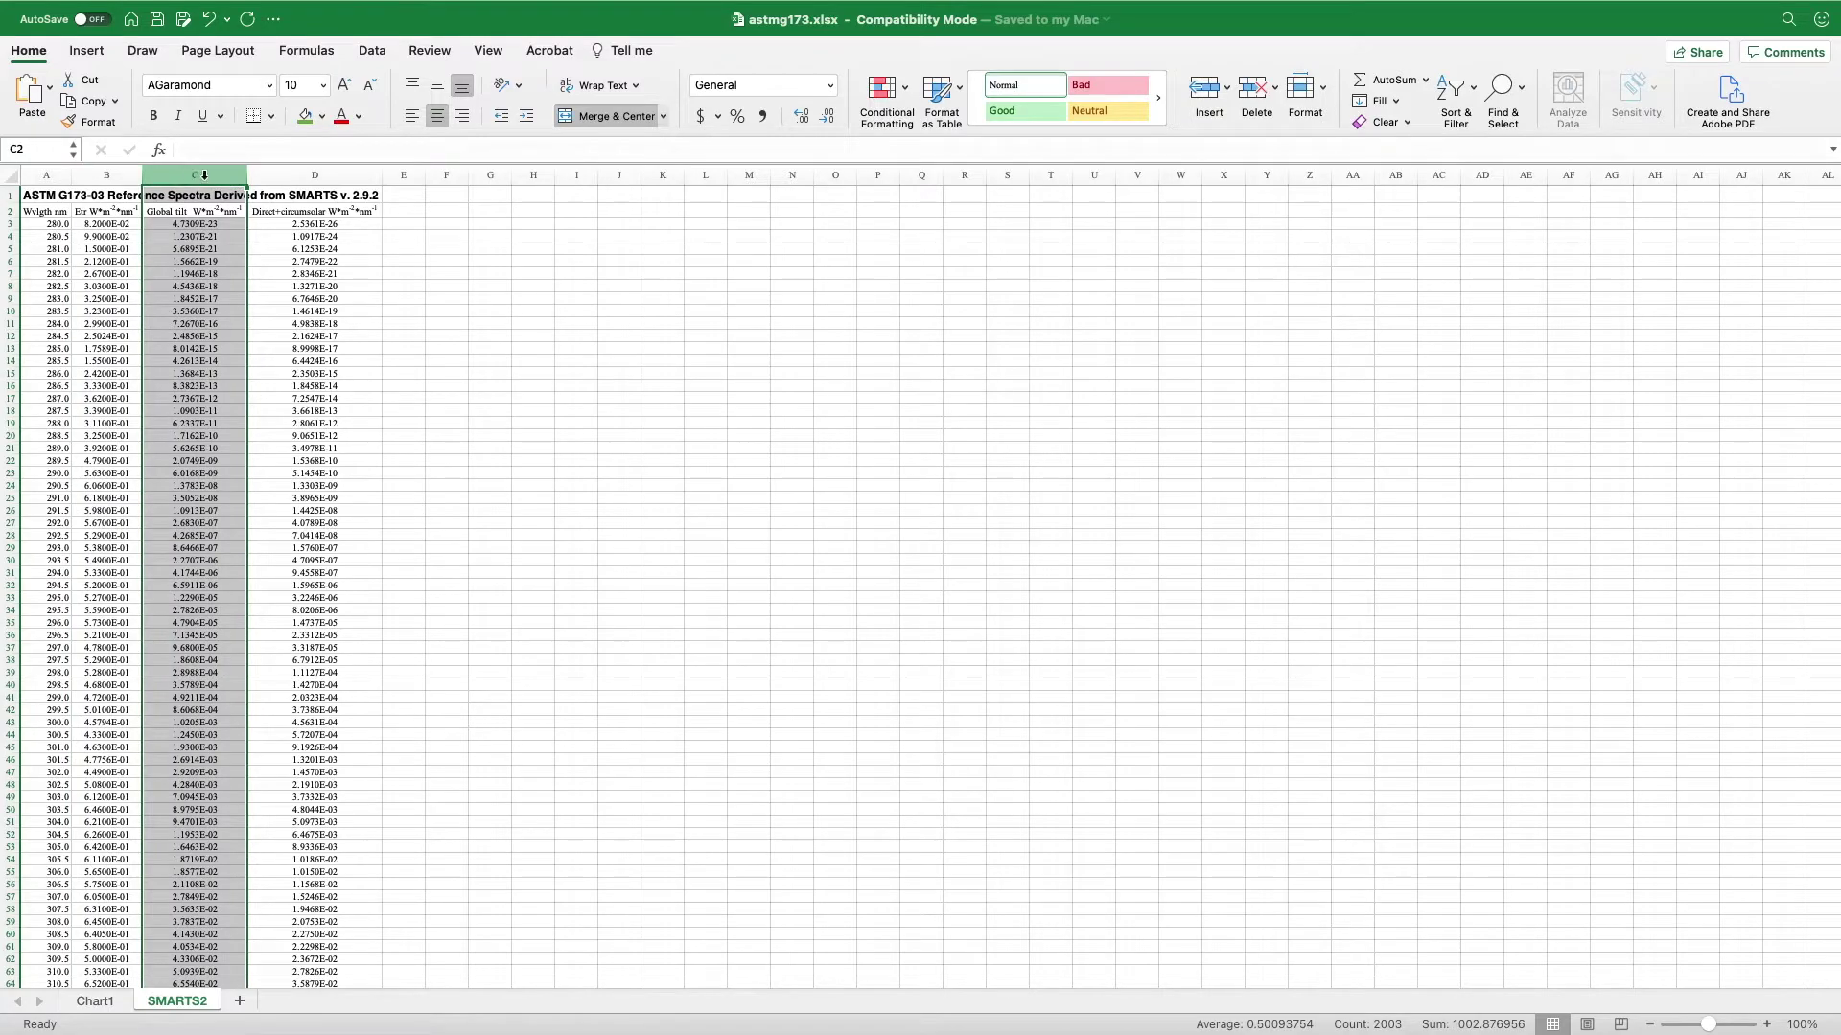
pyautogui.click(285, 178)
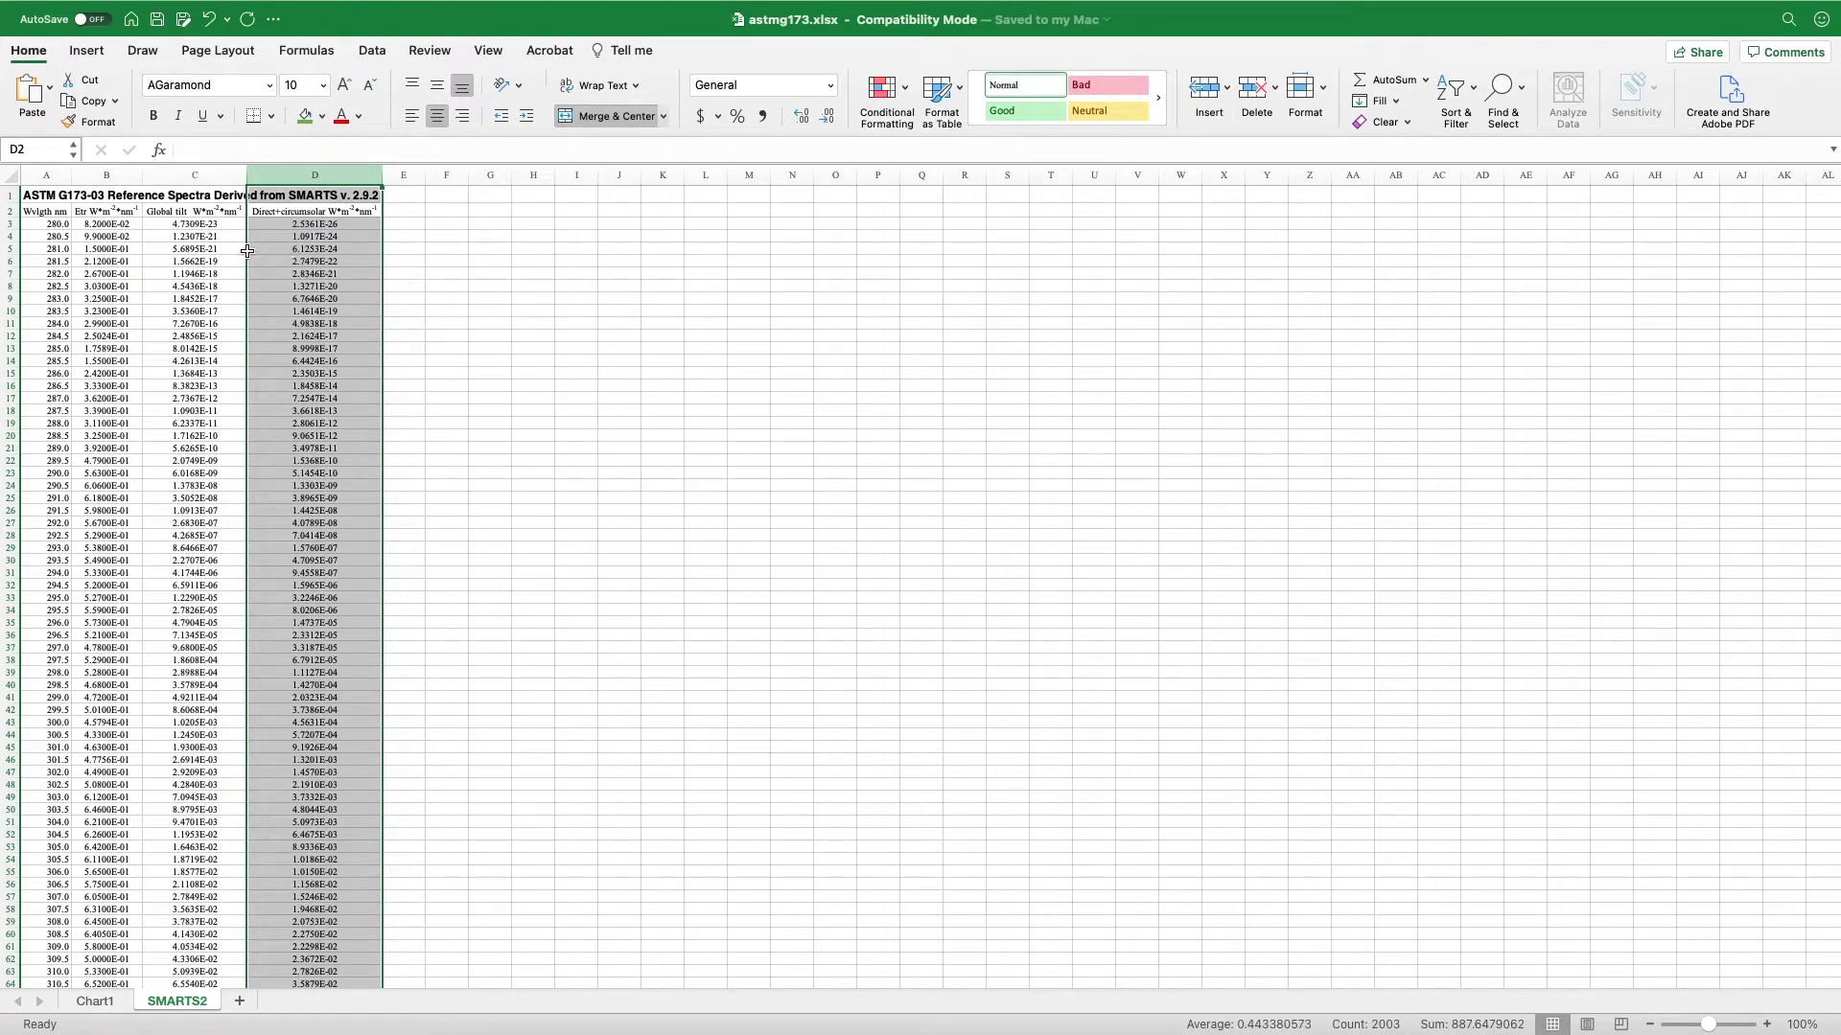
pyautogui.click(186, 235)
pyautogui.click(117, 174)
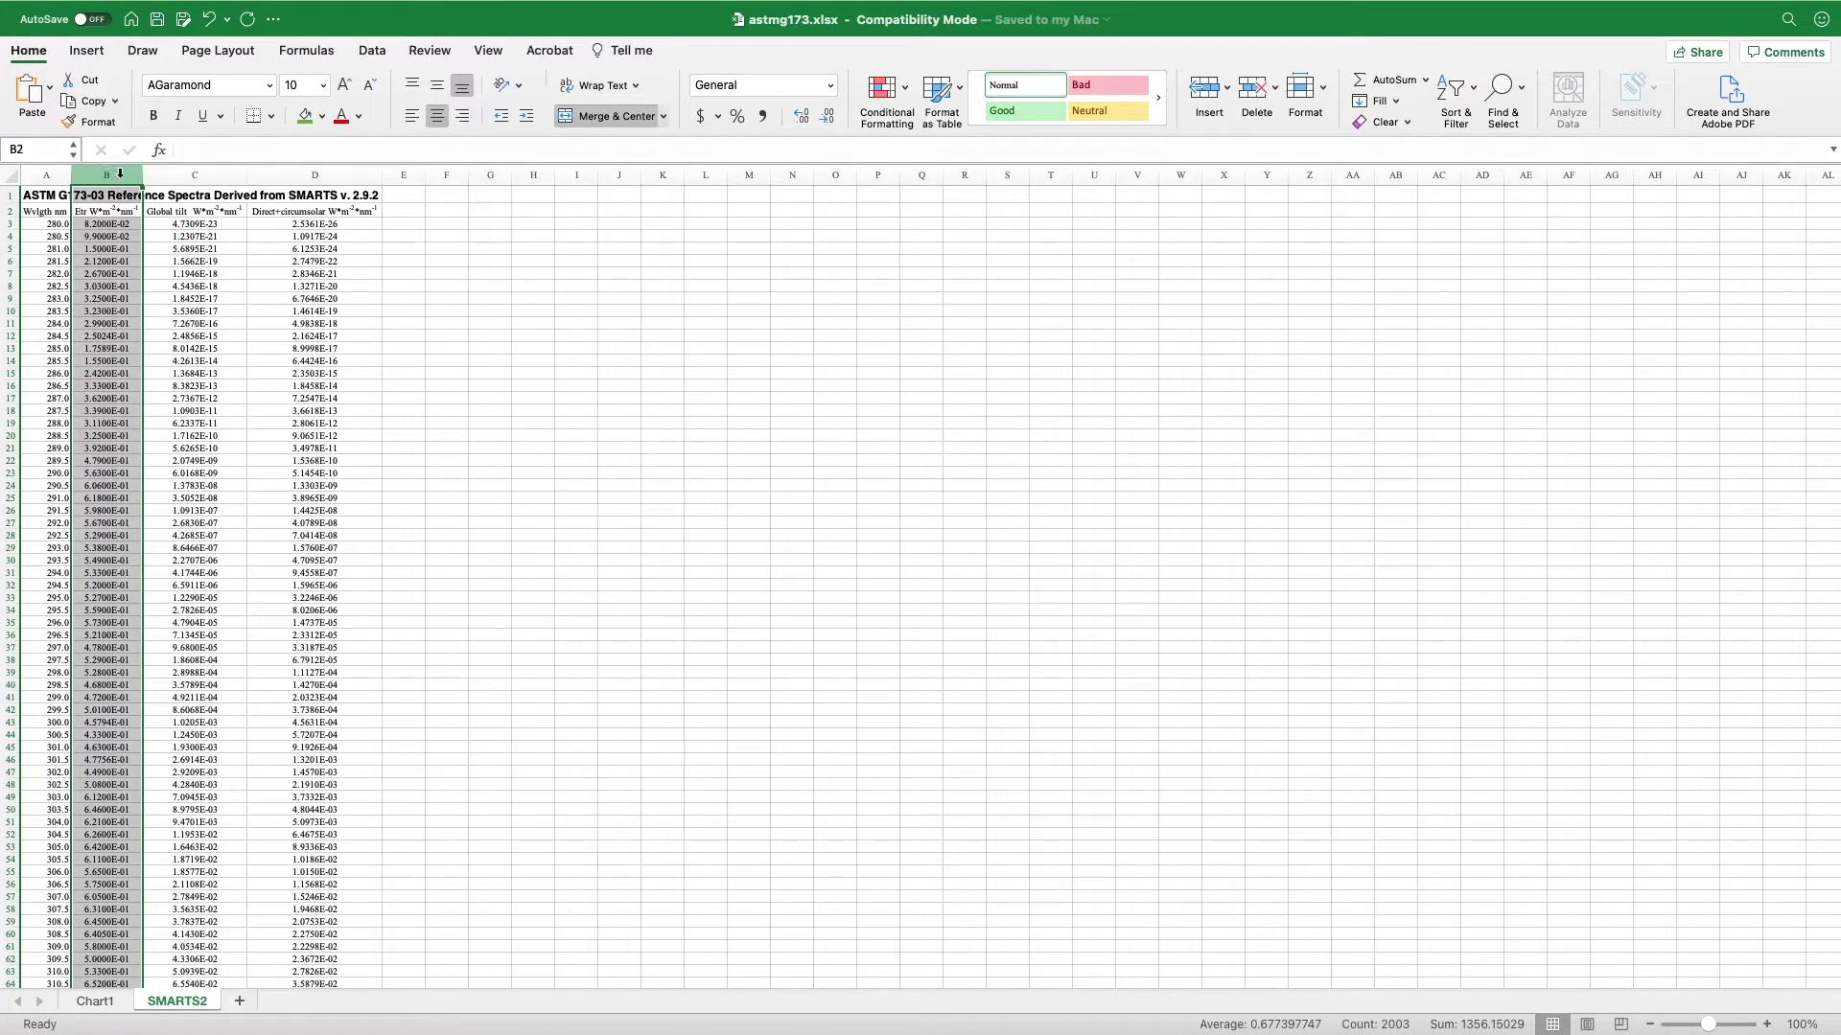
pyautogui.click(197, 177)
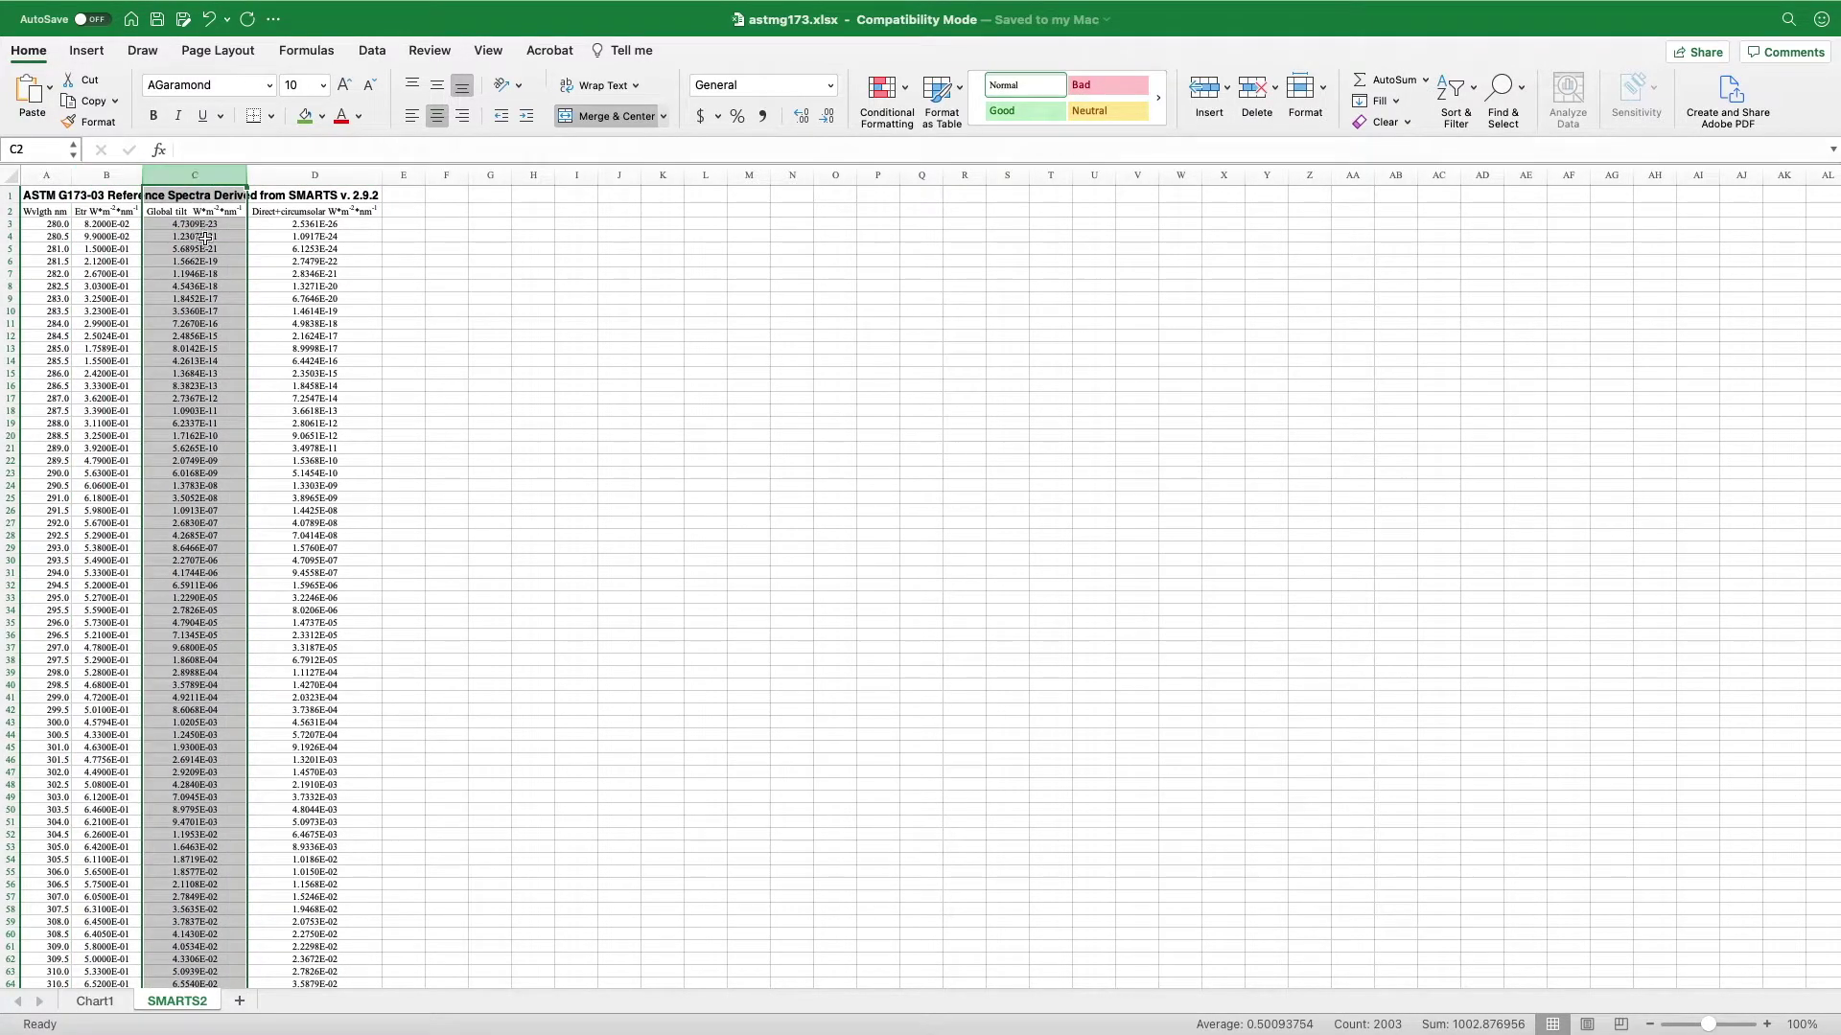
pyautogui.click(103, 176)
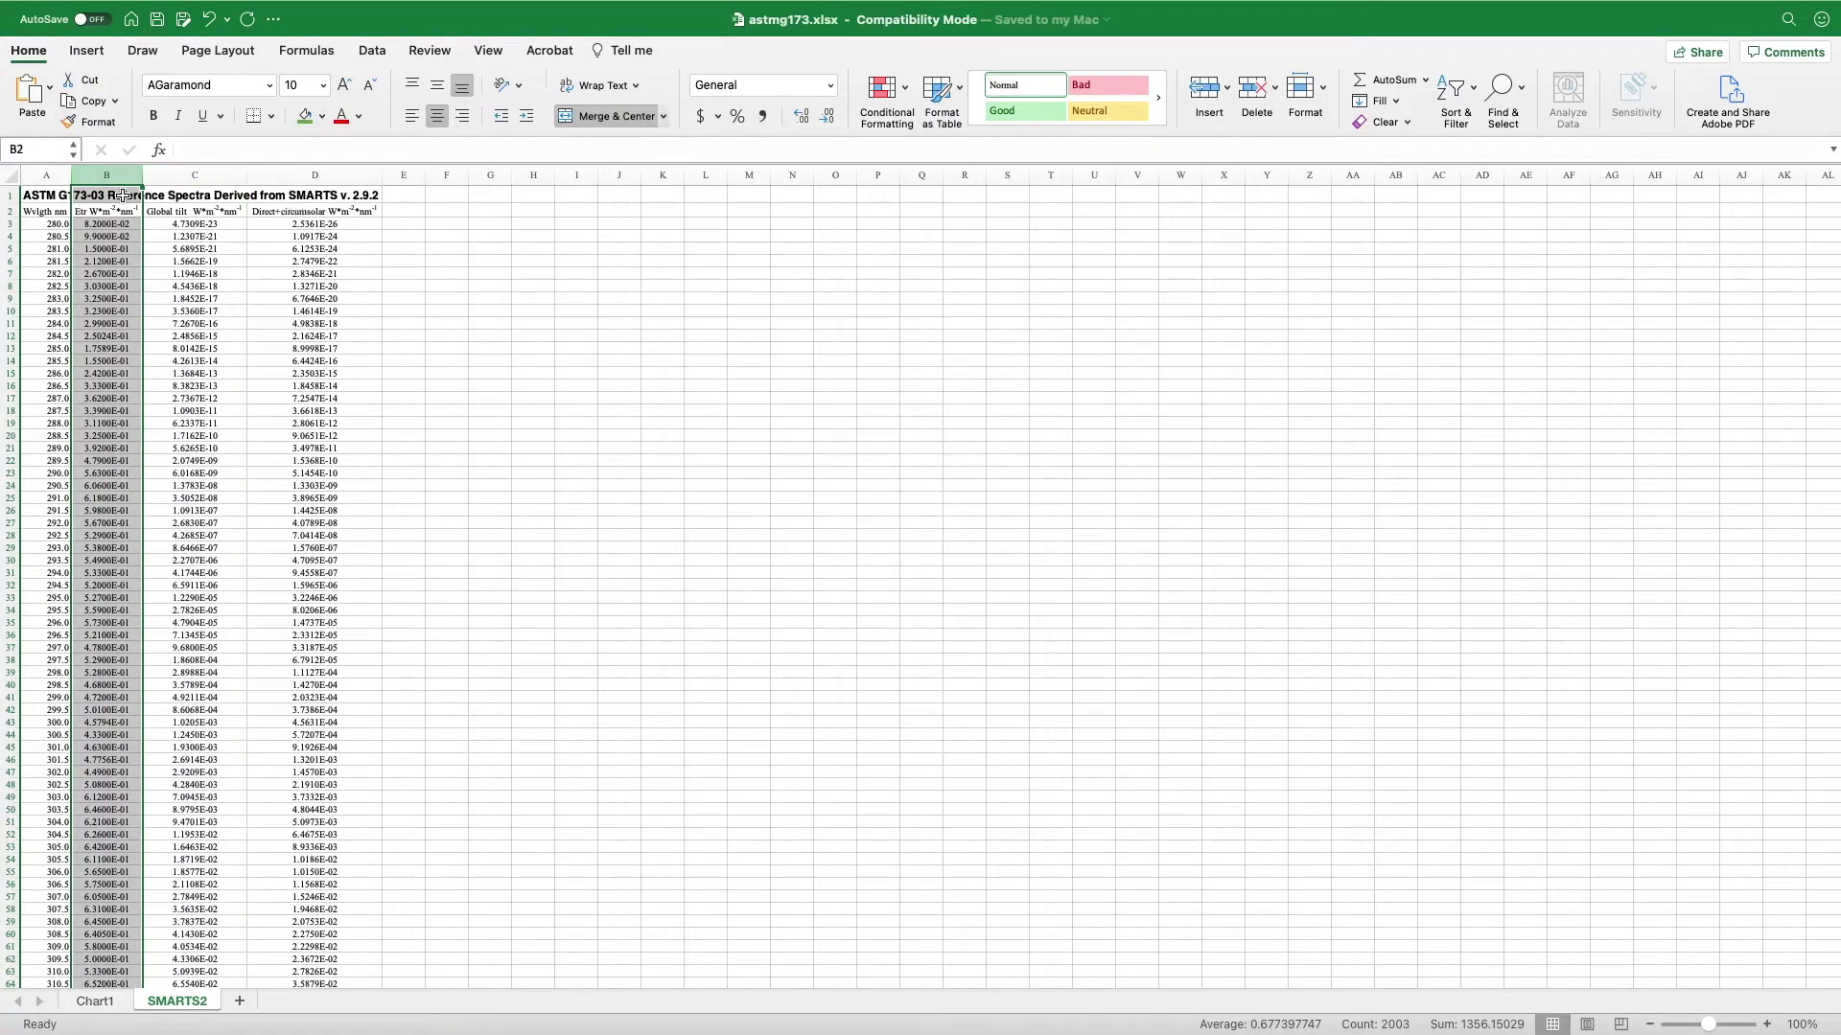
pyautogui.keyDown('super'); pyautogui.click(298, 177); pyautogui.keyUp('super')
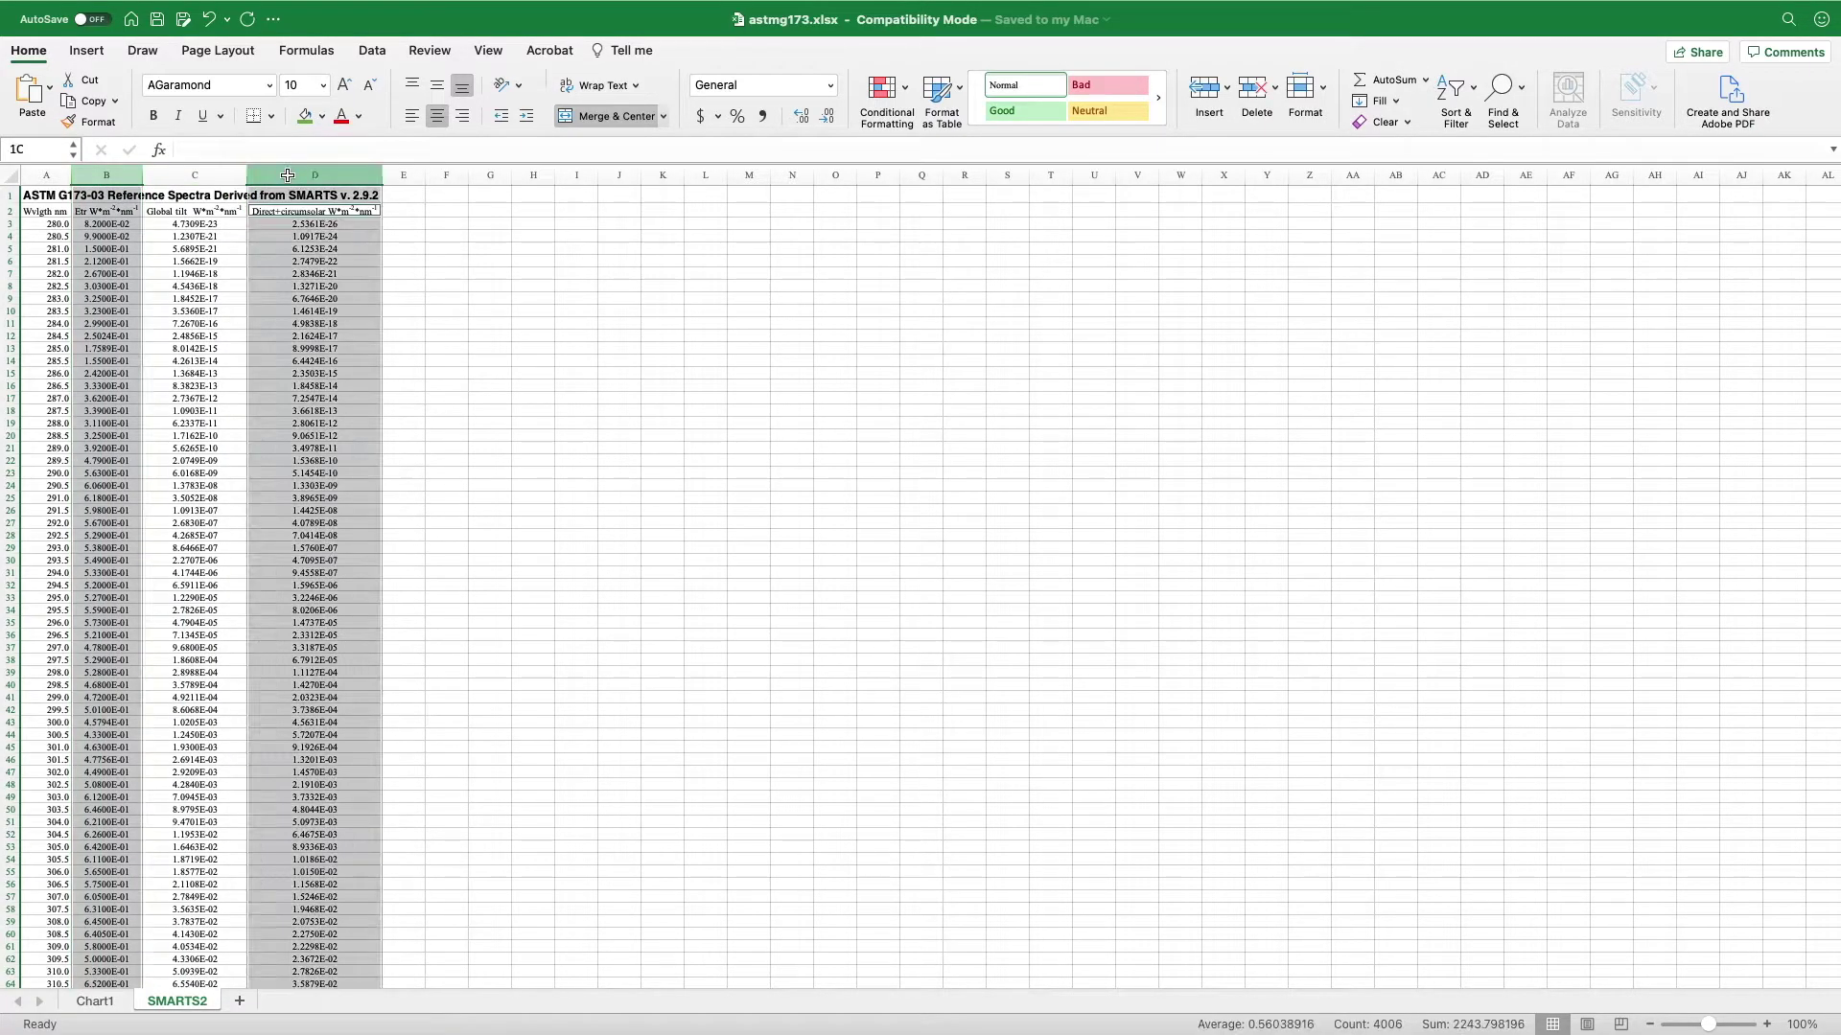
# Delete columns B and D so only wavelength and Global tilt remain, then select C3.
pyautogui.rightClick(299, 309)
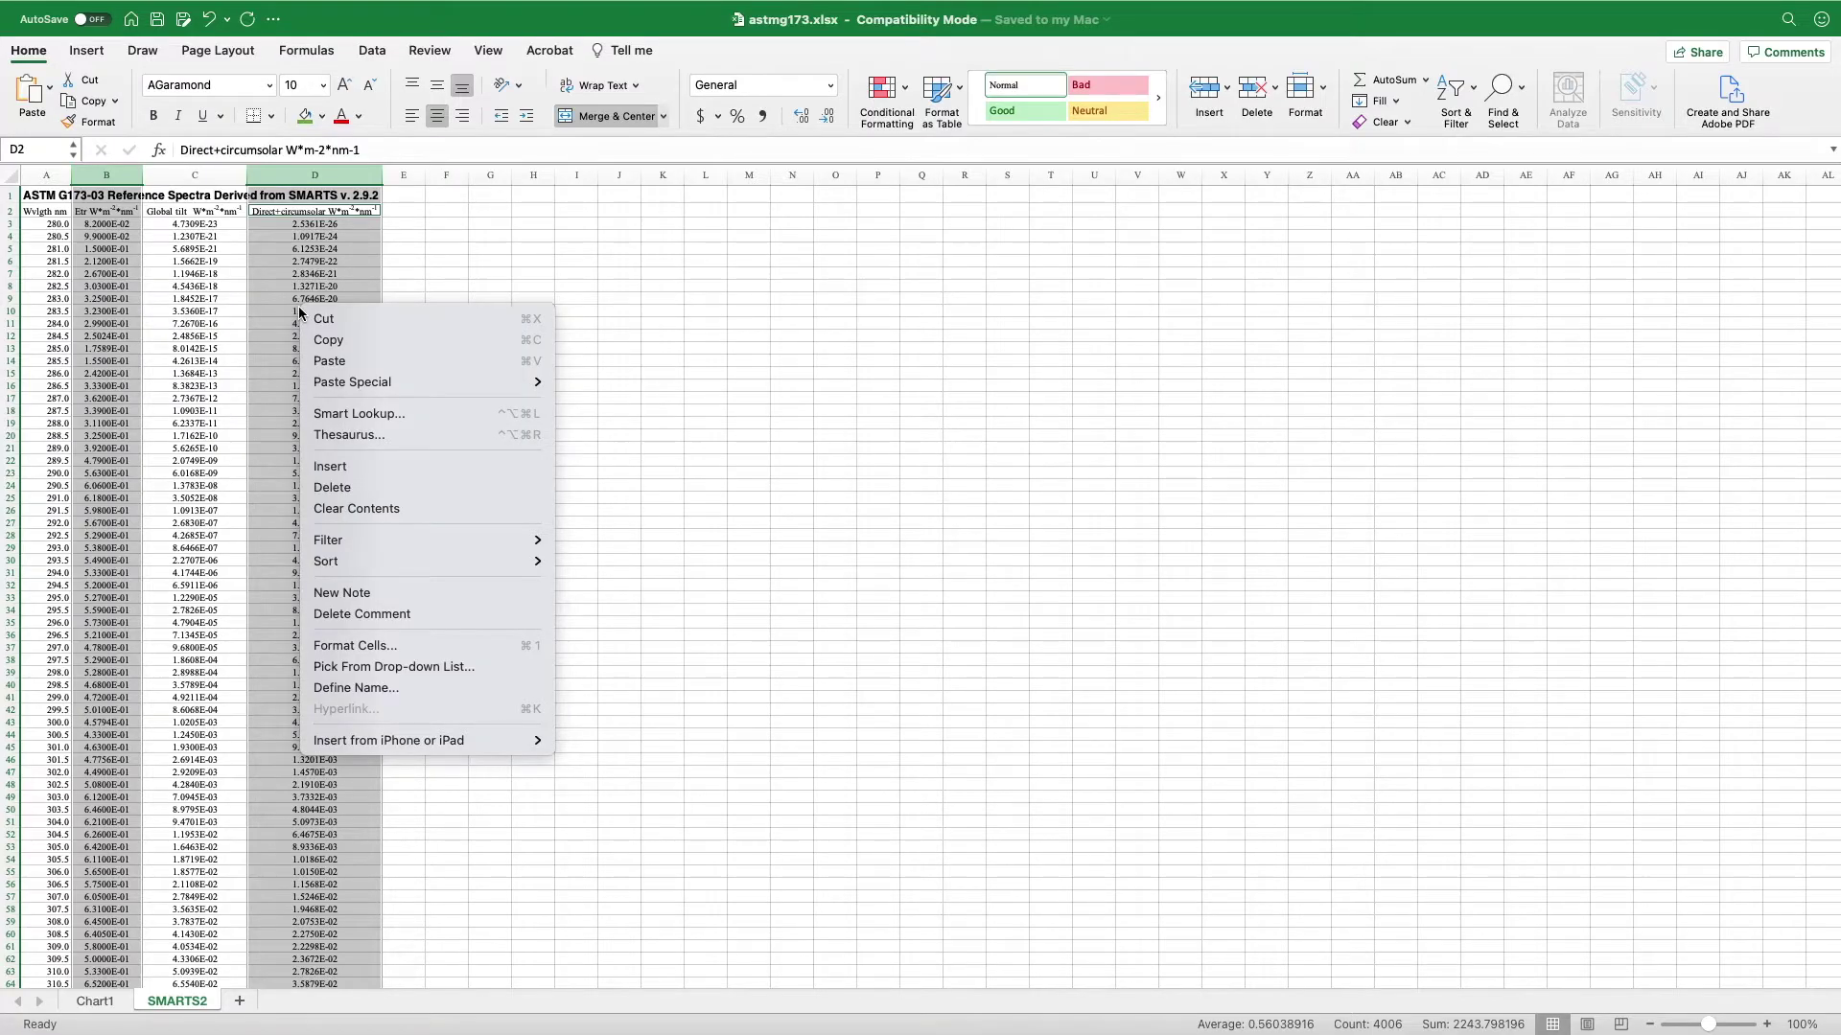
pyautogui.click(326, 486)
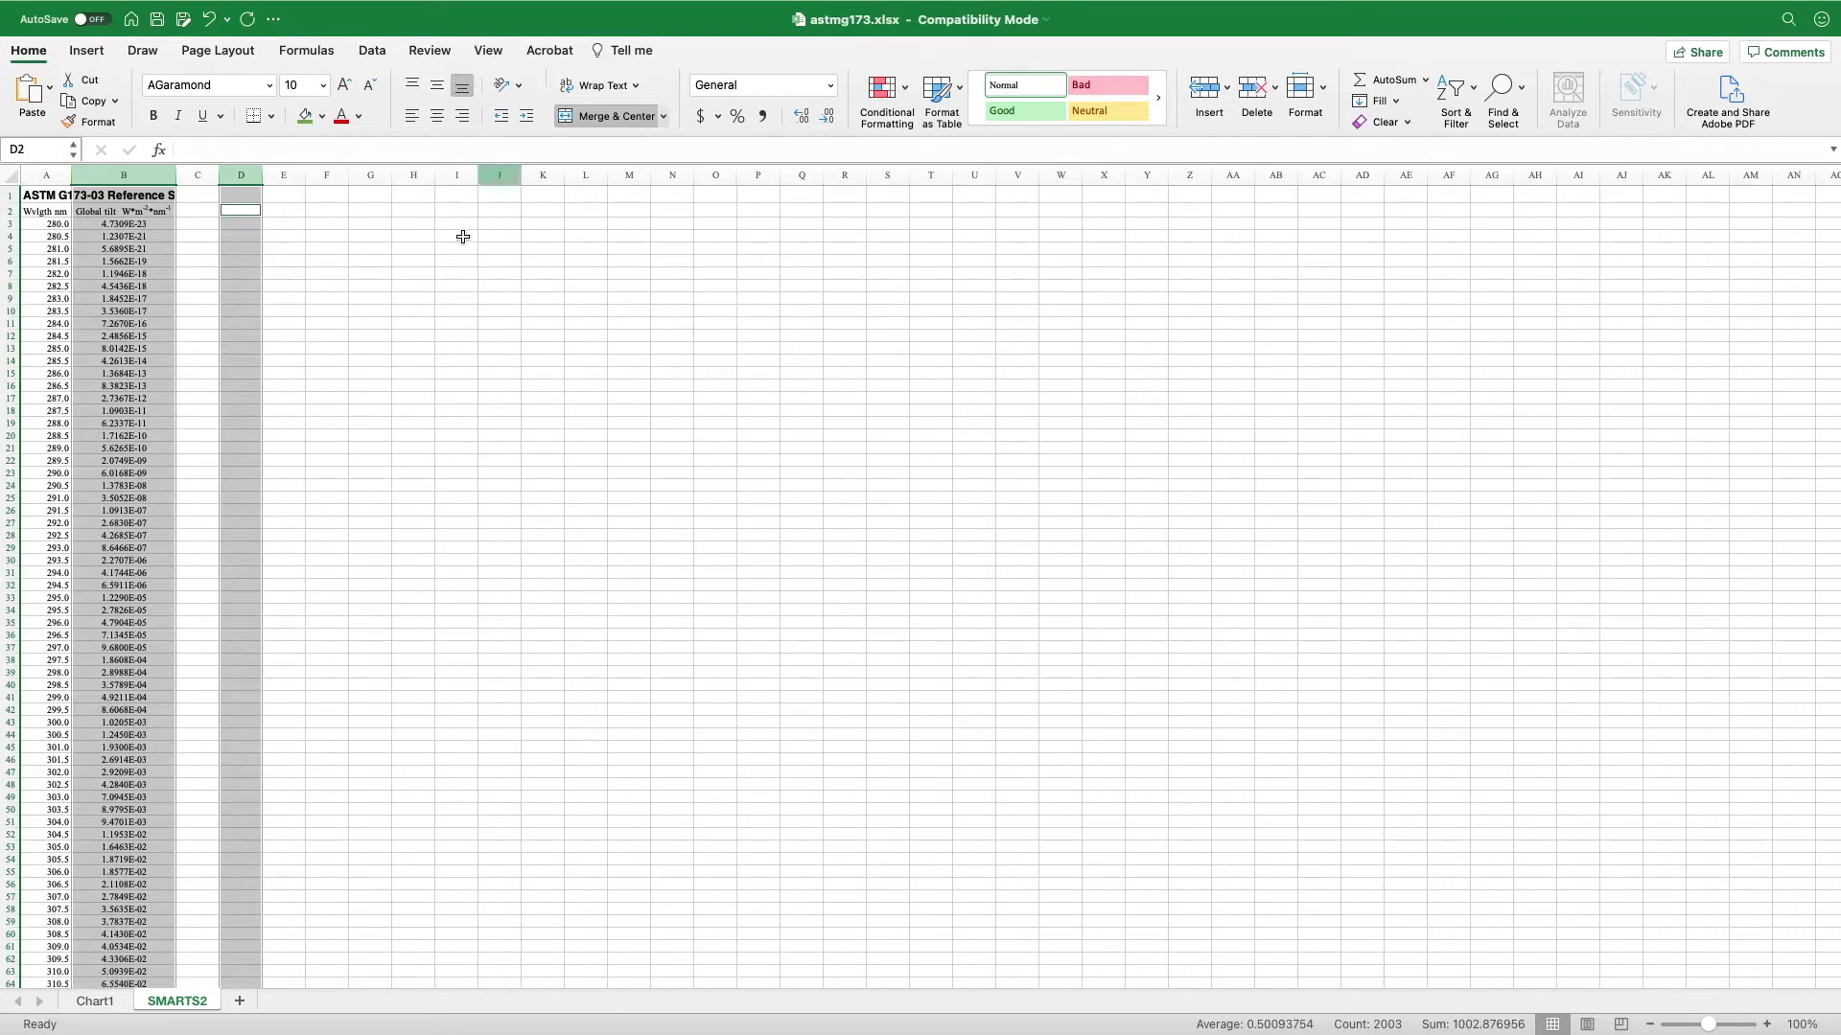
pyautogui.click(411, 284)
pyautogui.click(201, 223)
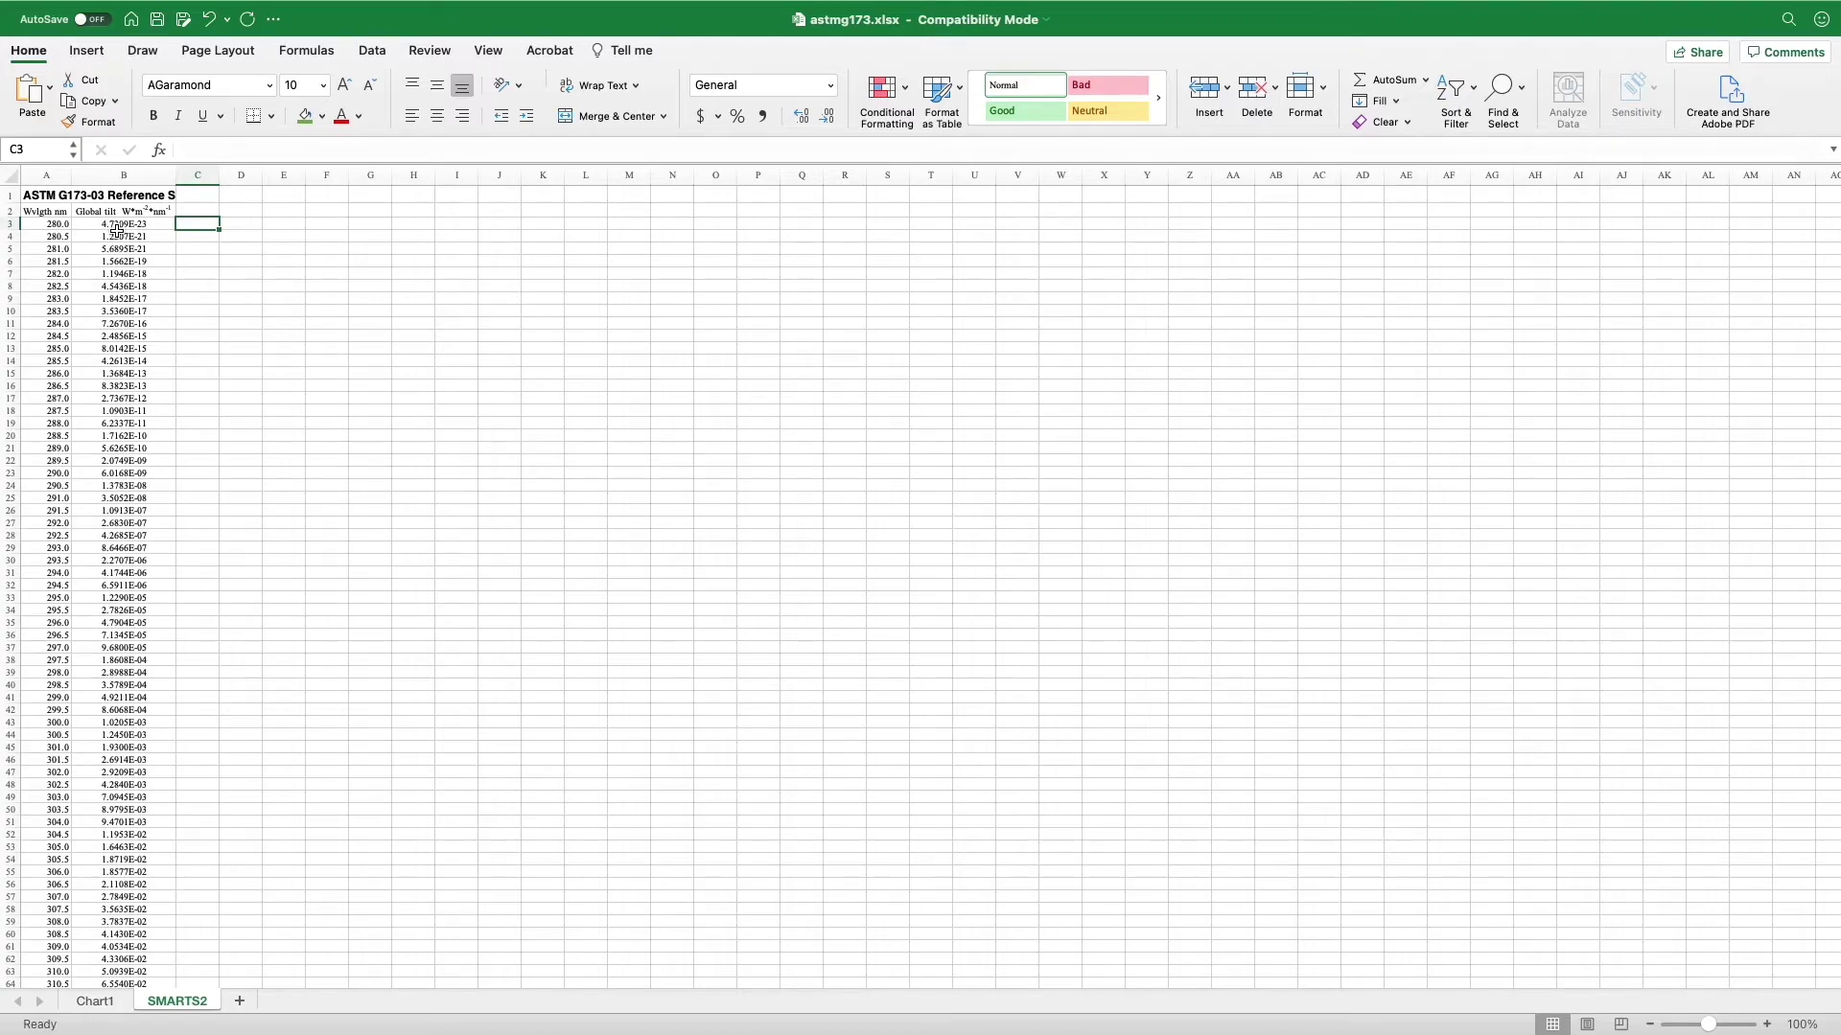
pyautogui.click(96, 1002)
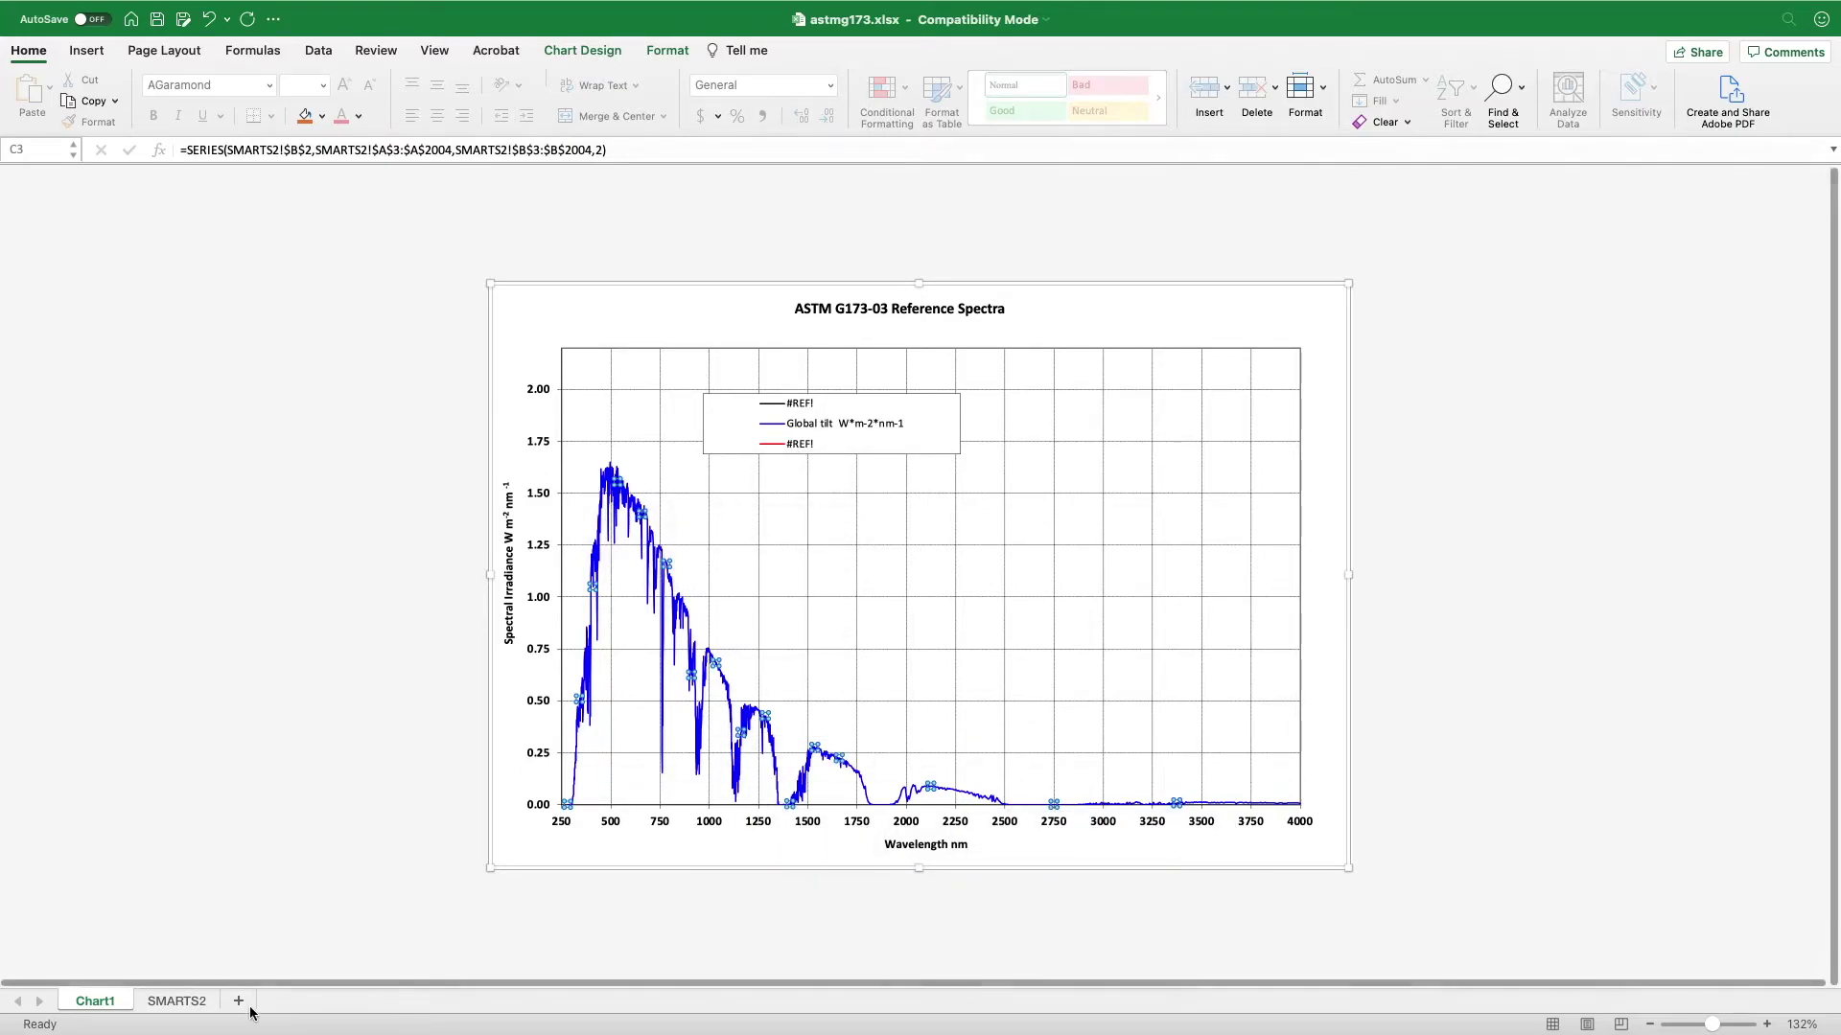
pyautogui.click(162, 1002)
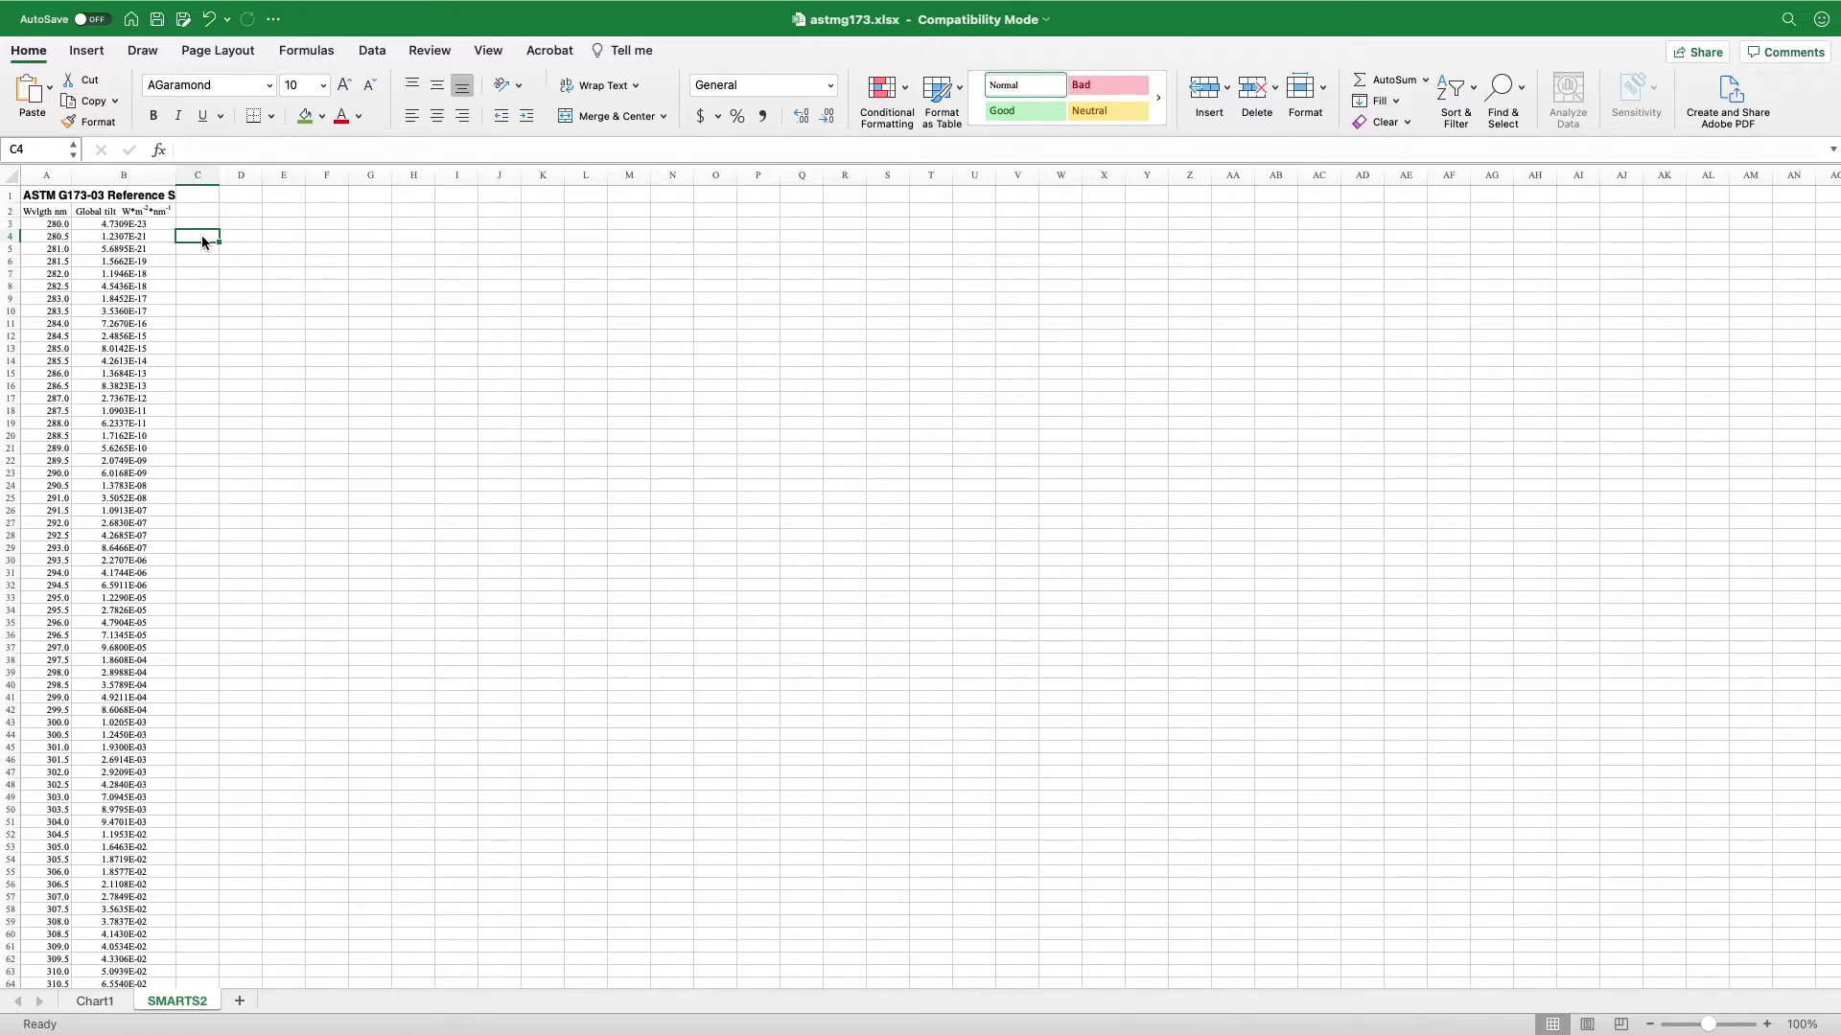
pyautogui.doubleClick(201, 236)
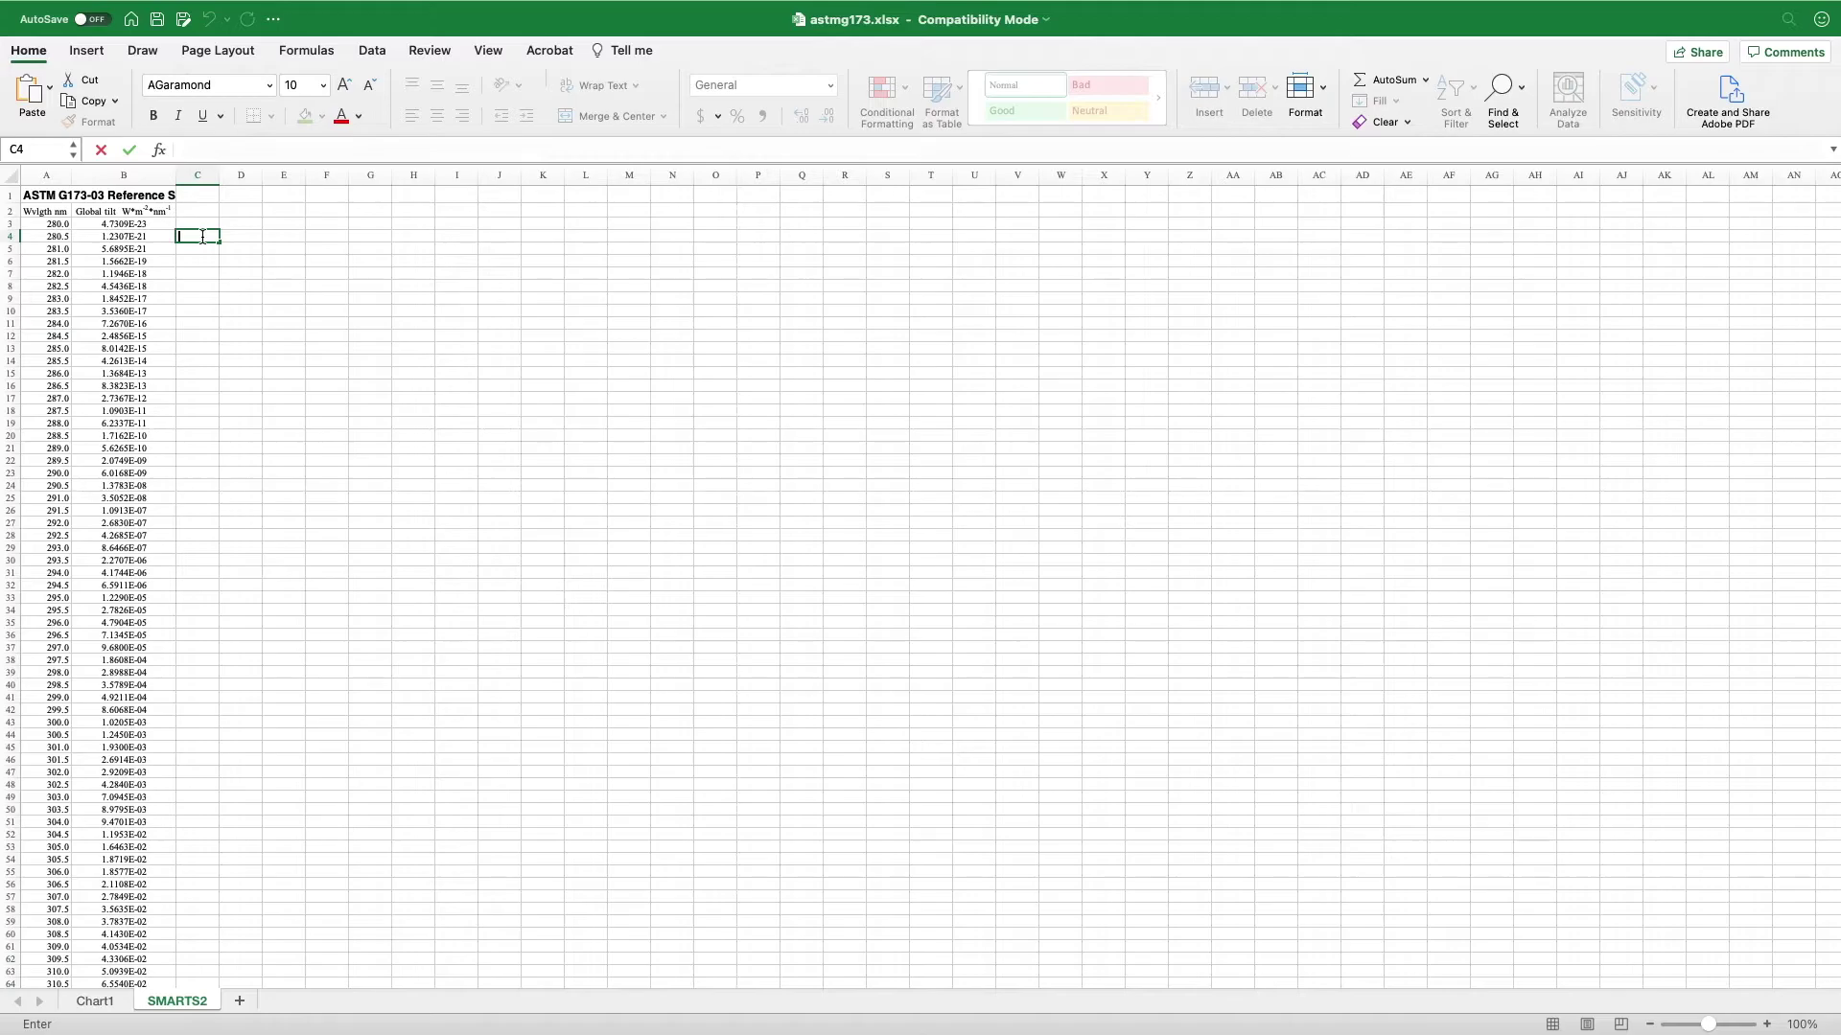
# Enter =0.5*(A4-A3)*(B4+B3) in C4 for the first trapezoid area (3.1950E-22).
pyautogui.write('=0.')
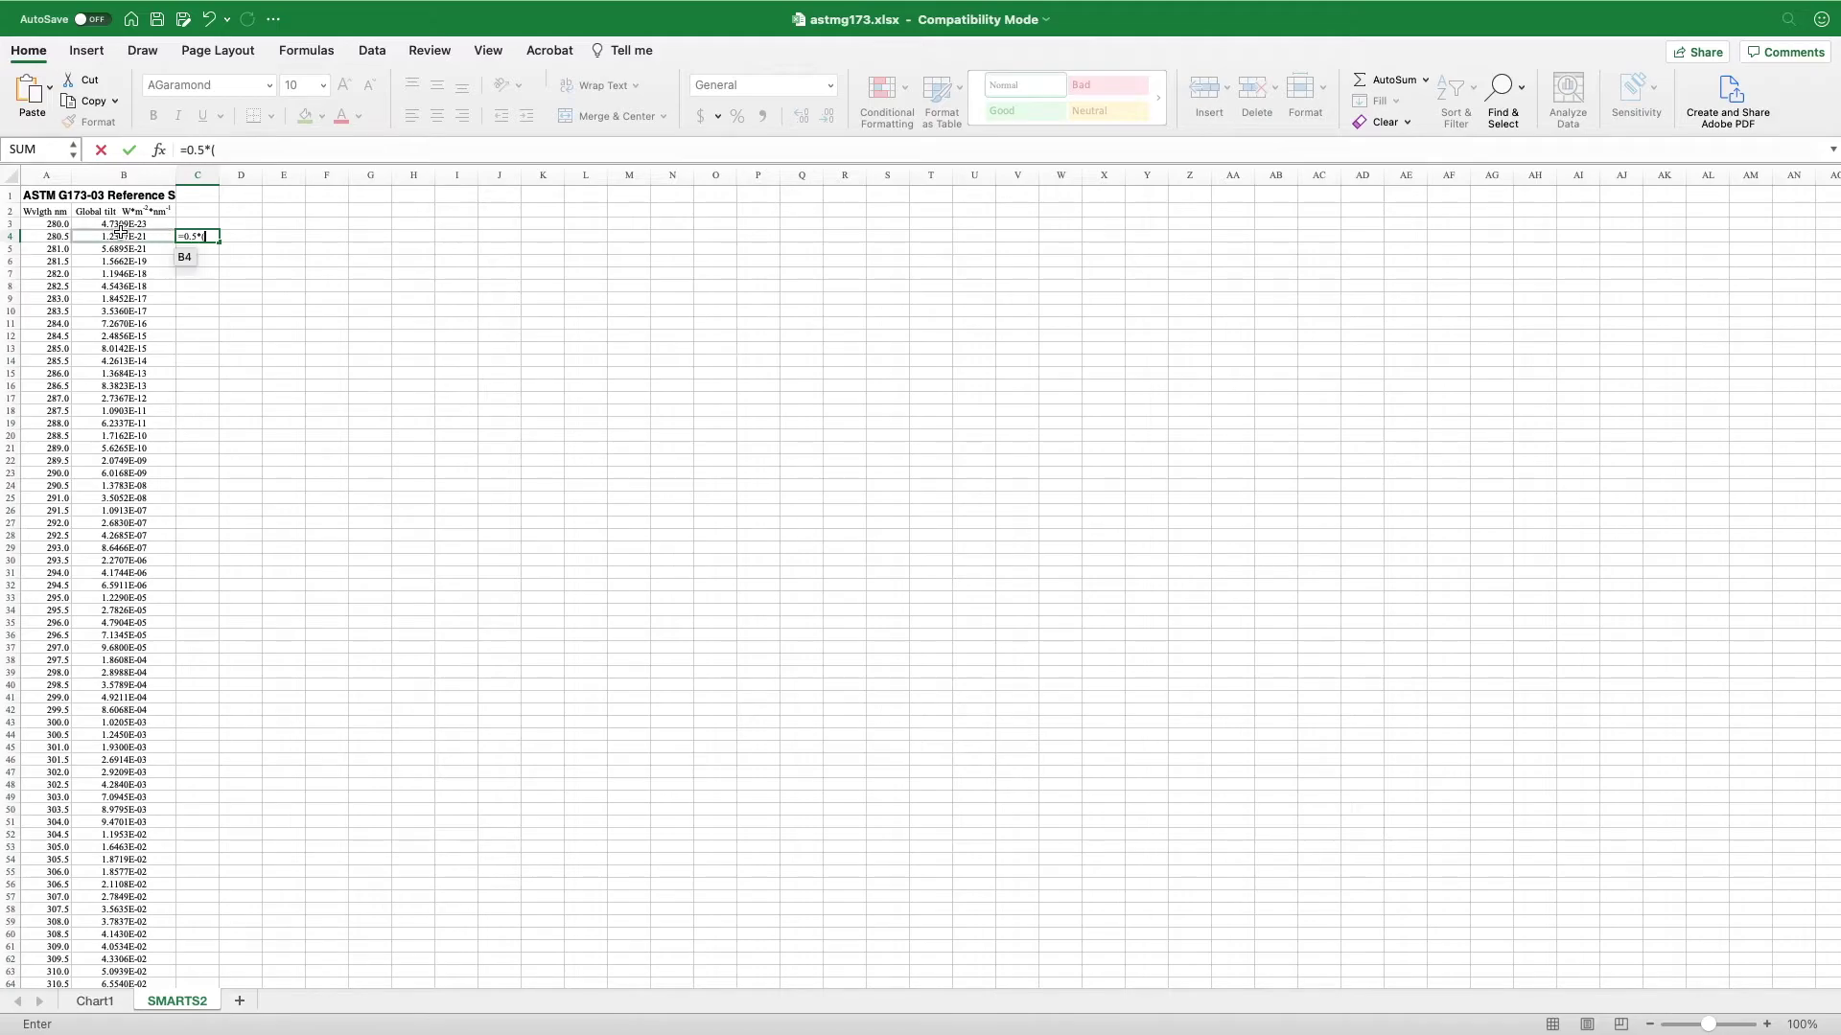
pyautogui.write('5*(')
pyautogui.click(56, 238)
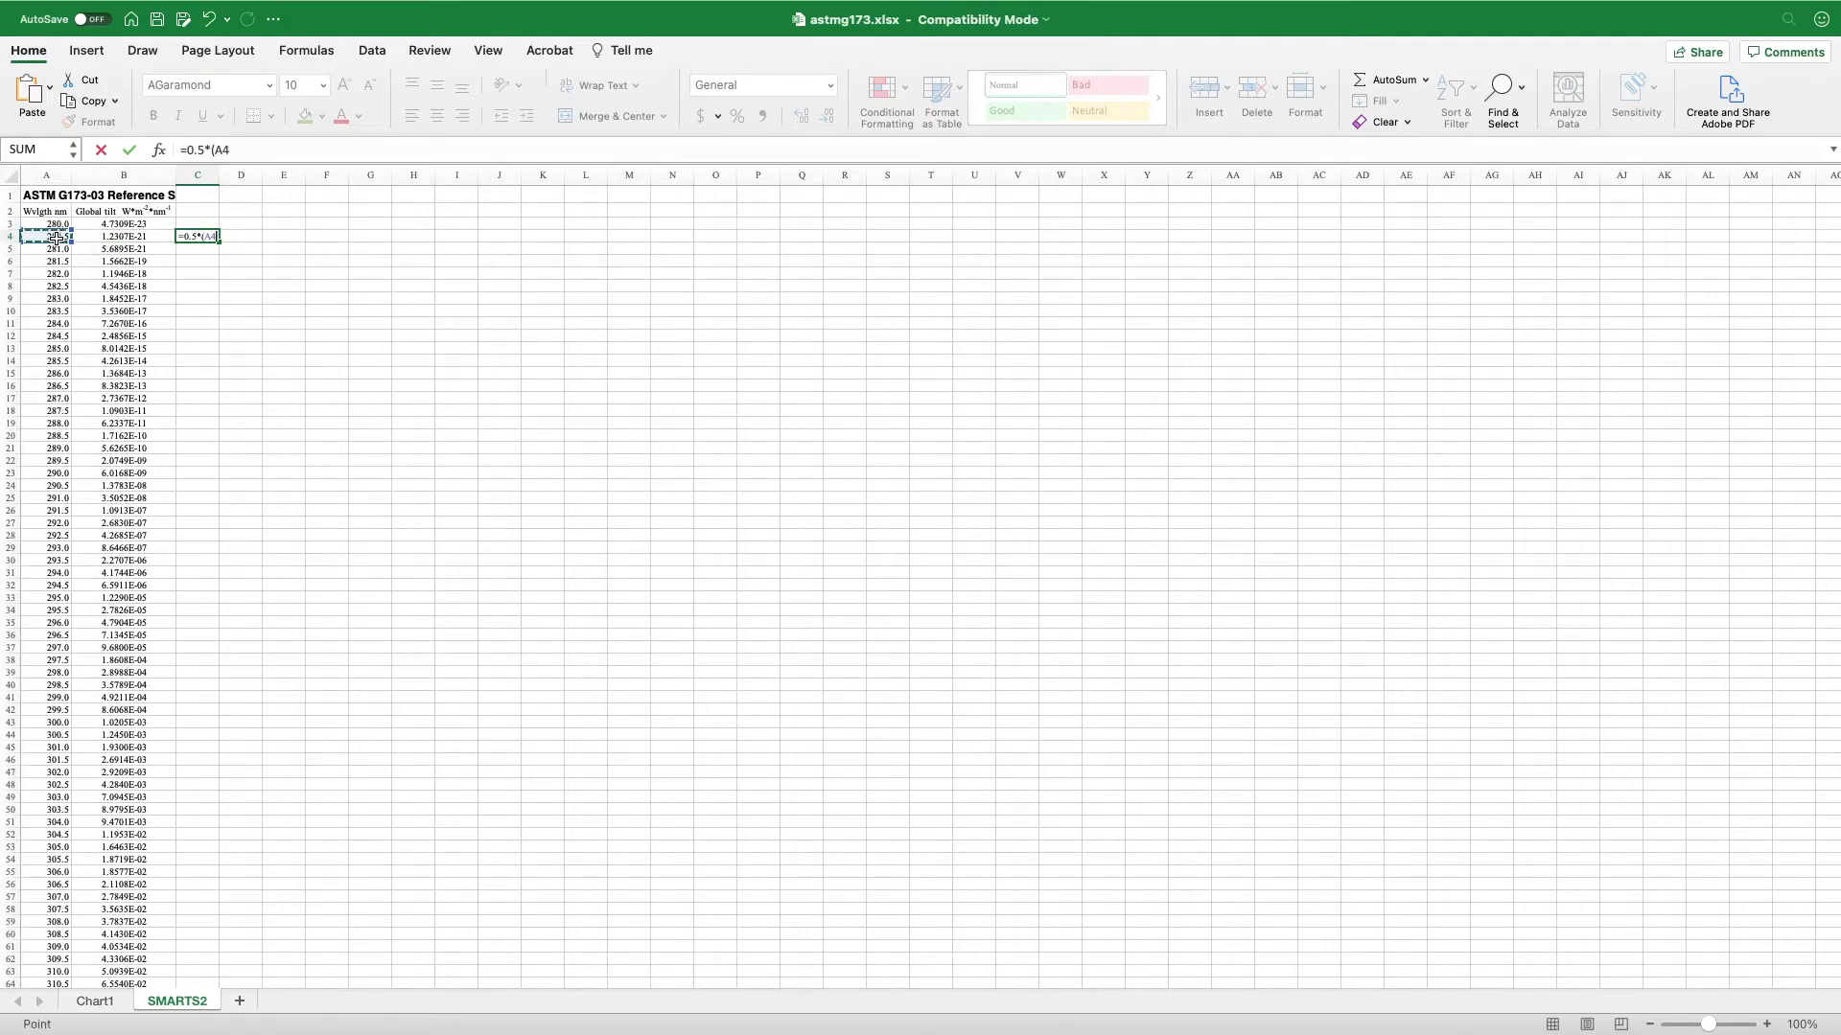
pyautogui.write('-')
pyautogui.click(50, 224)
pyautogui.click(115, 235)
pyautogui.write('+')
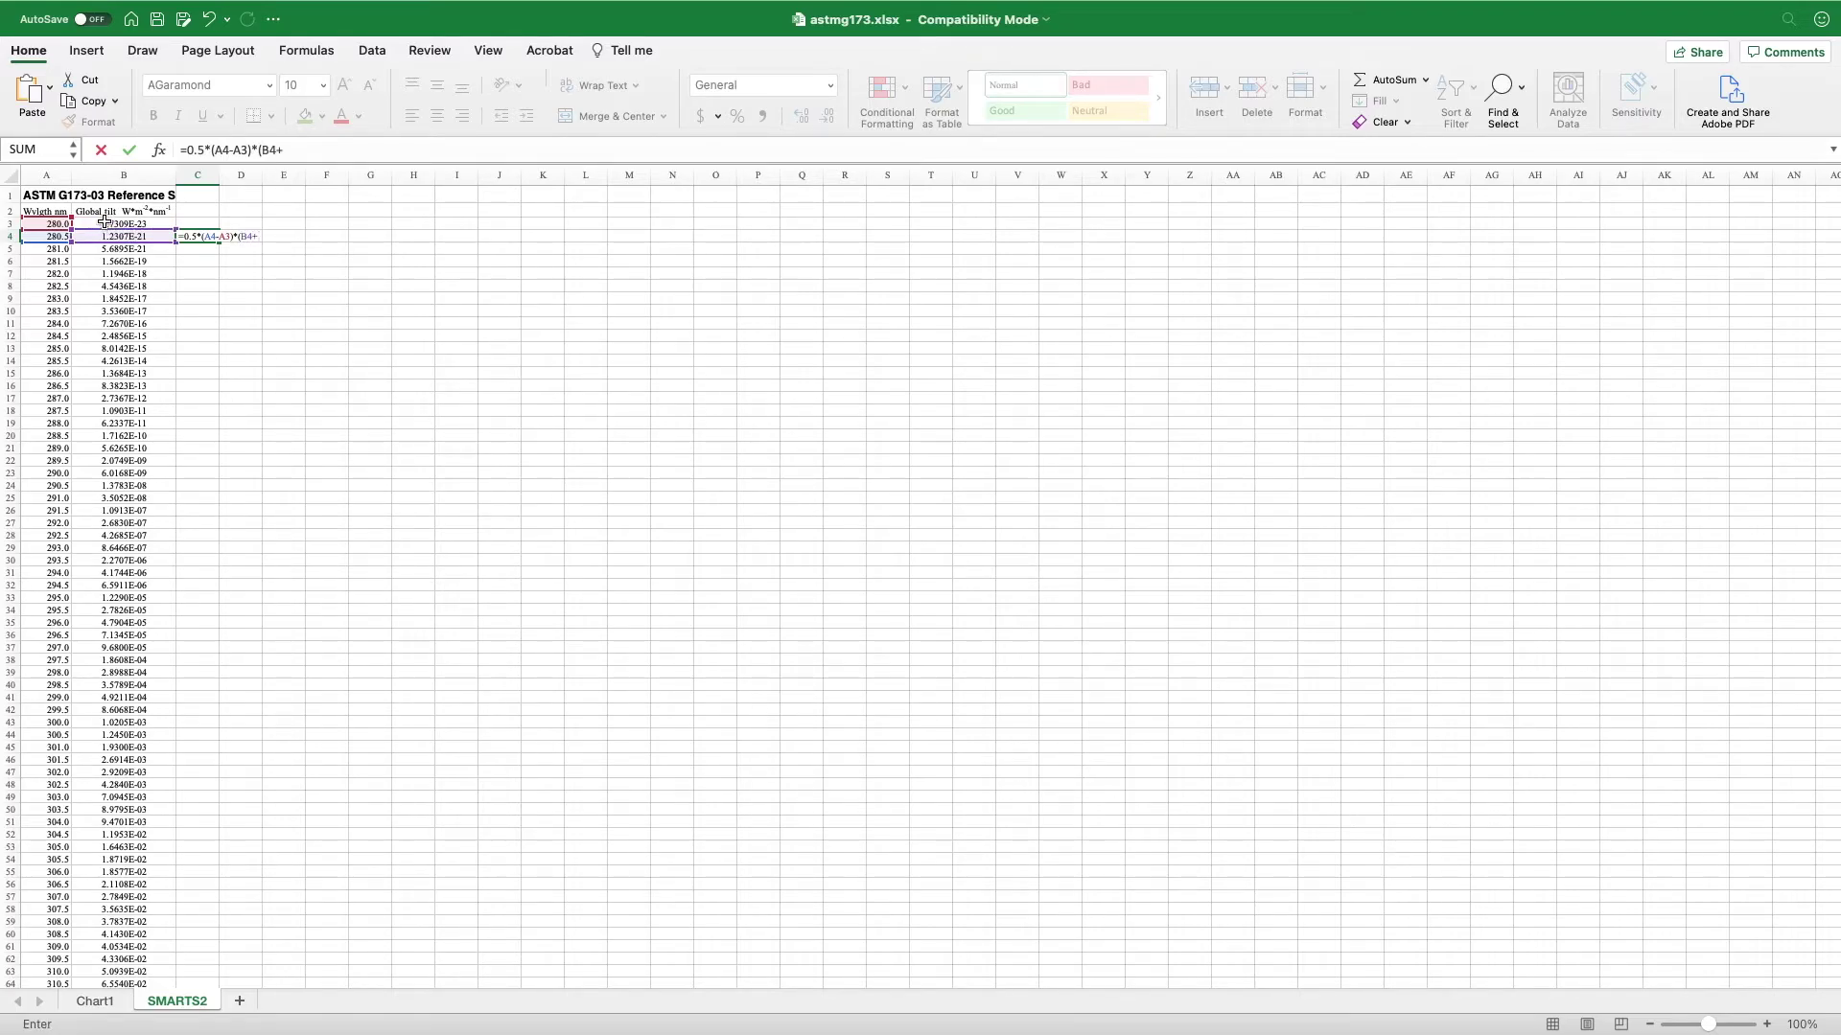
pyautogui.click(106, 223)
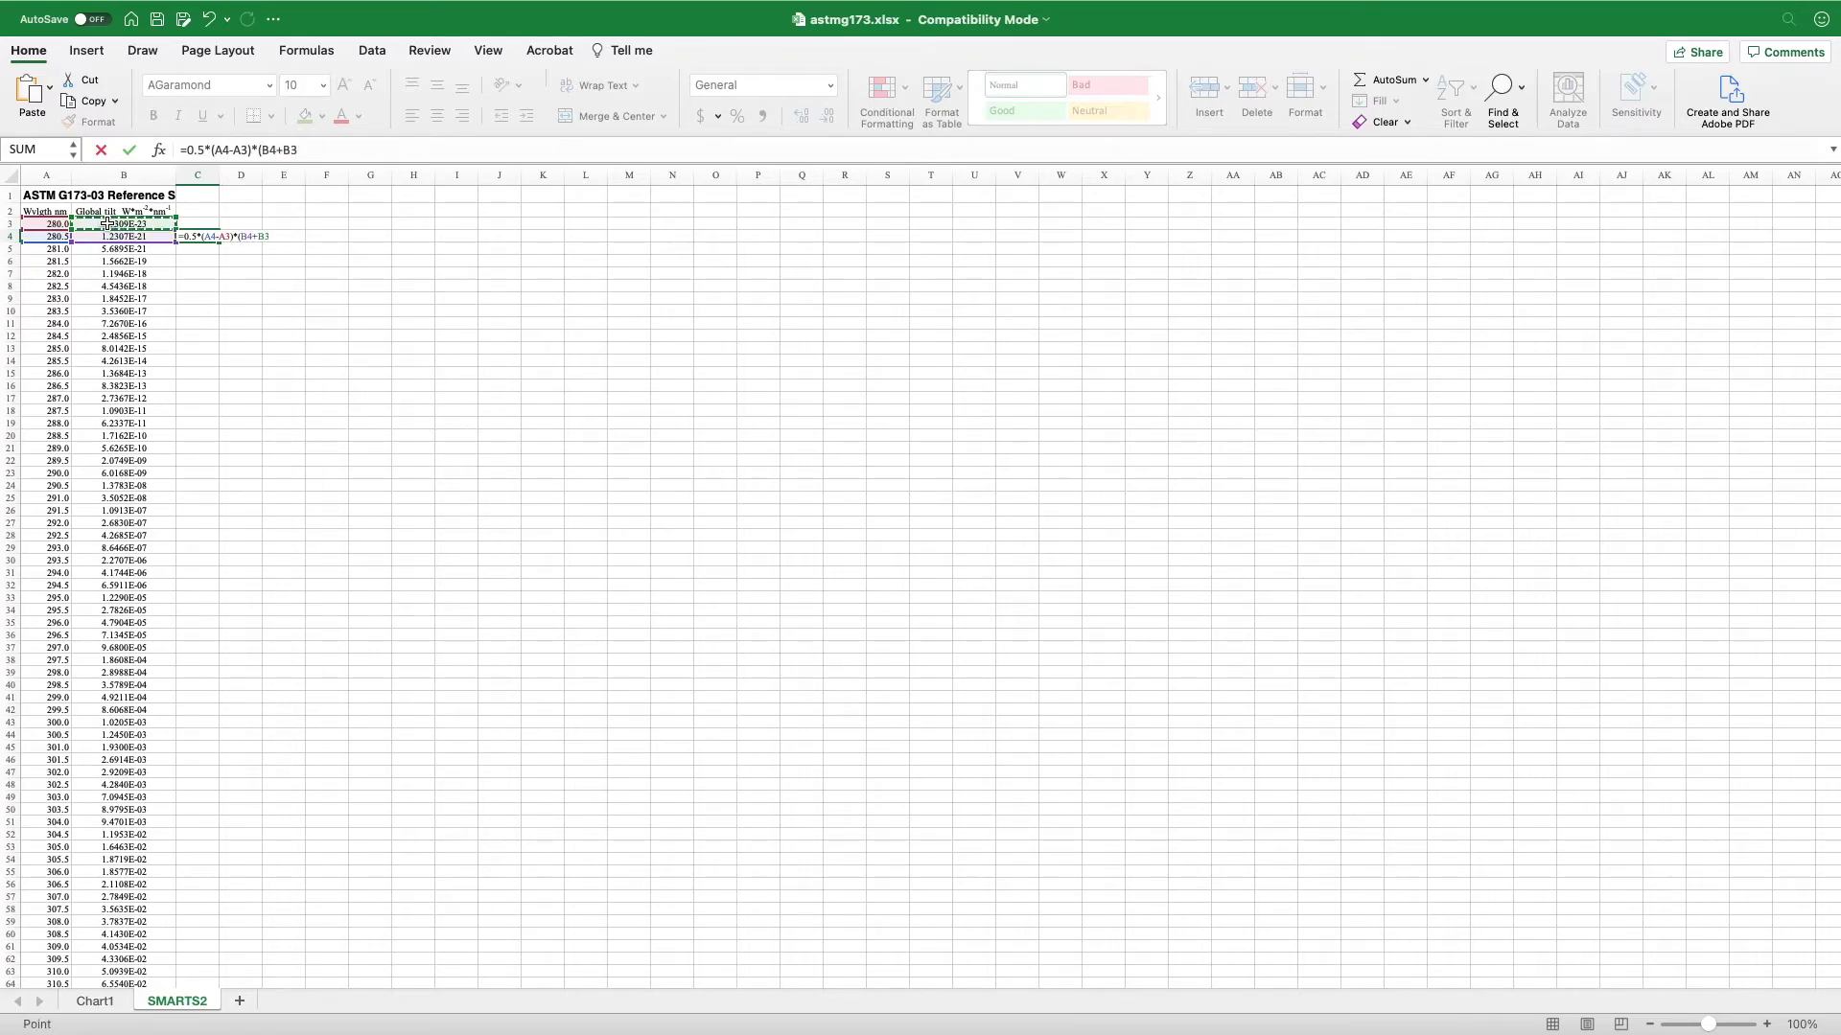
pyautogui.press('Return')
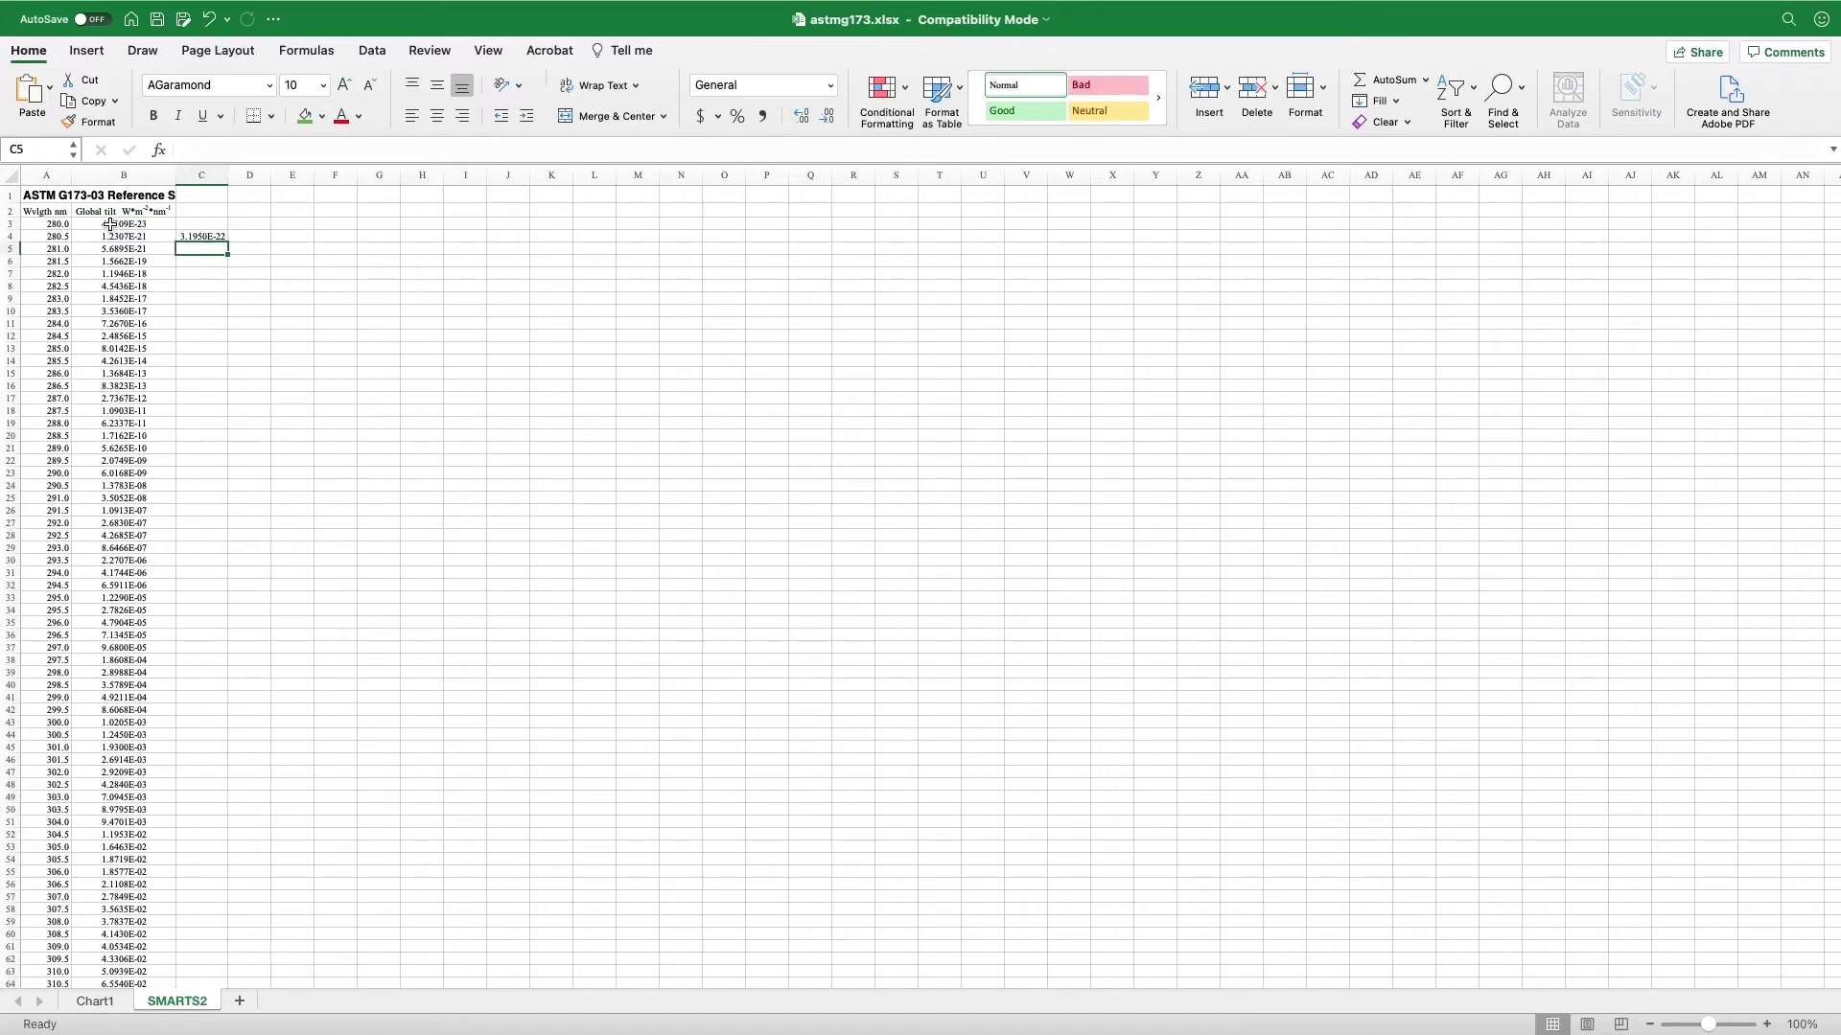
pyautogui.click(202, 236)
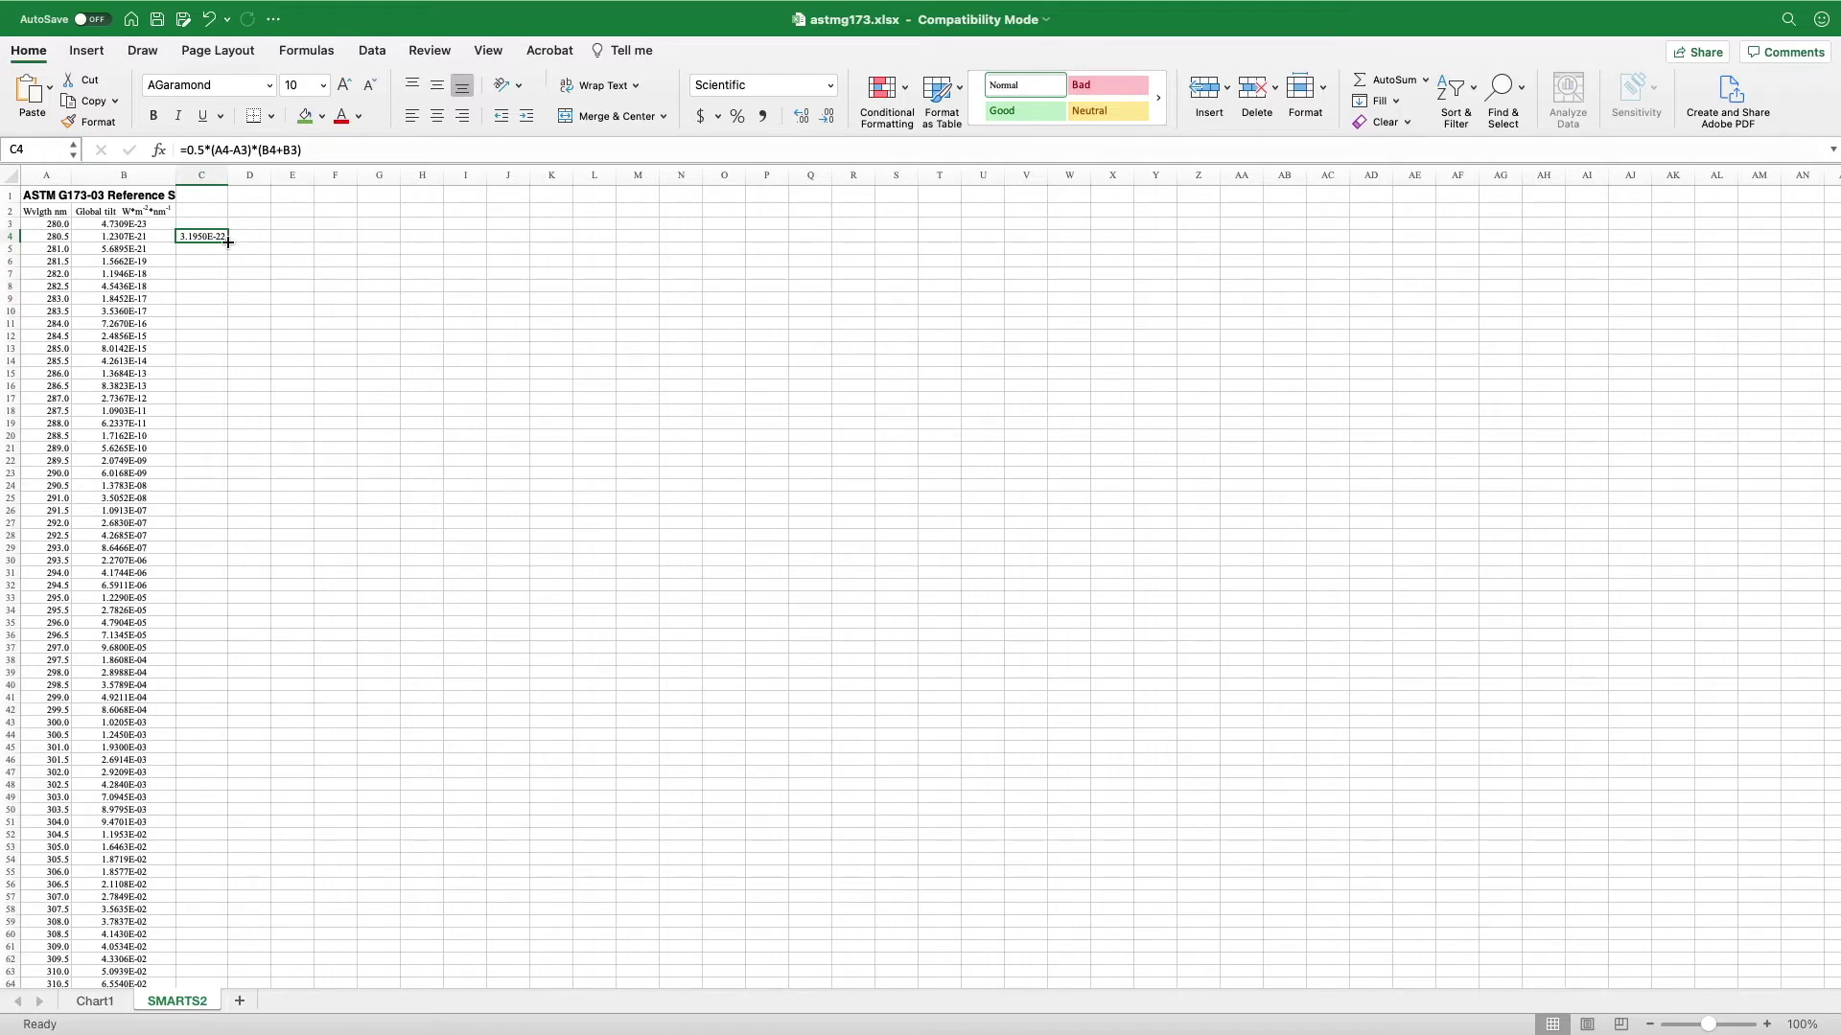
# Copy the C4 area formula down all of column C and verify the references in C7.
pyautogui.doubleClick(228, 242)
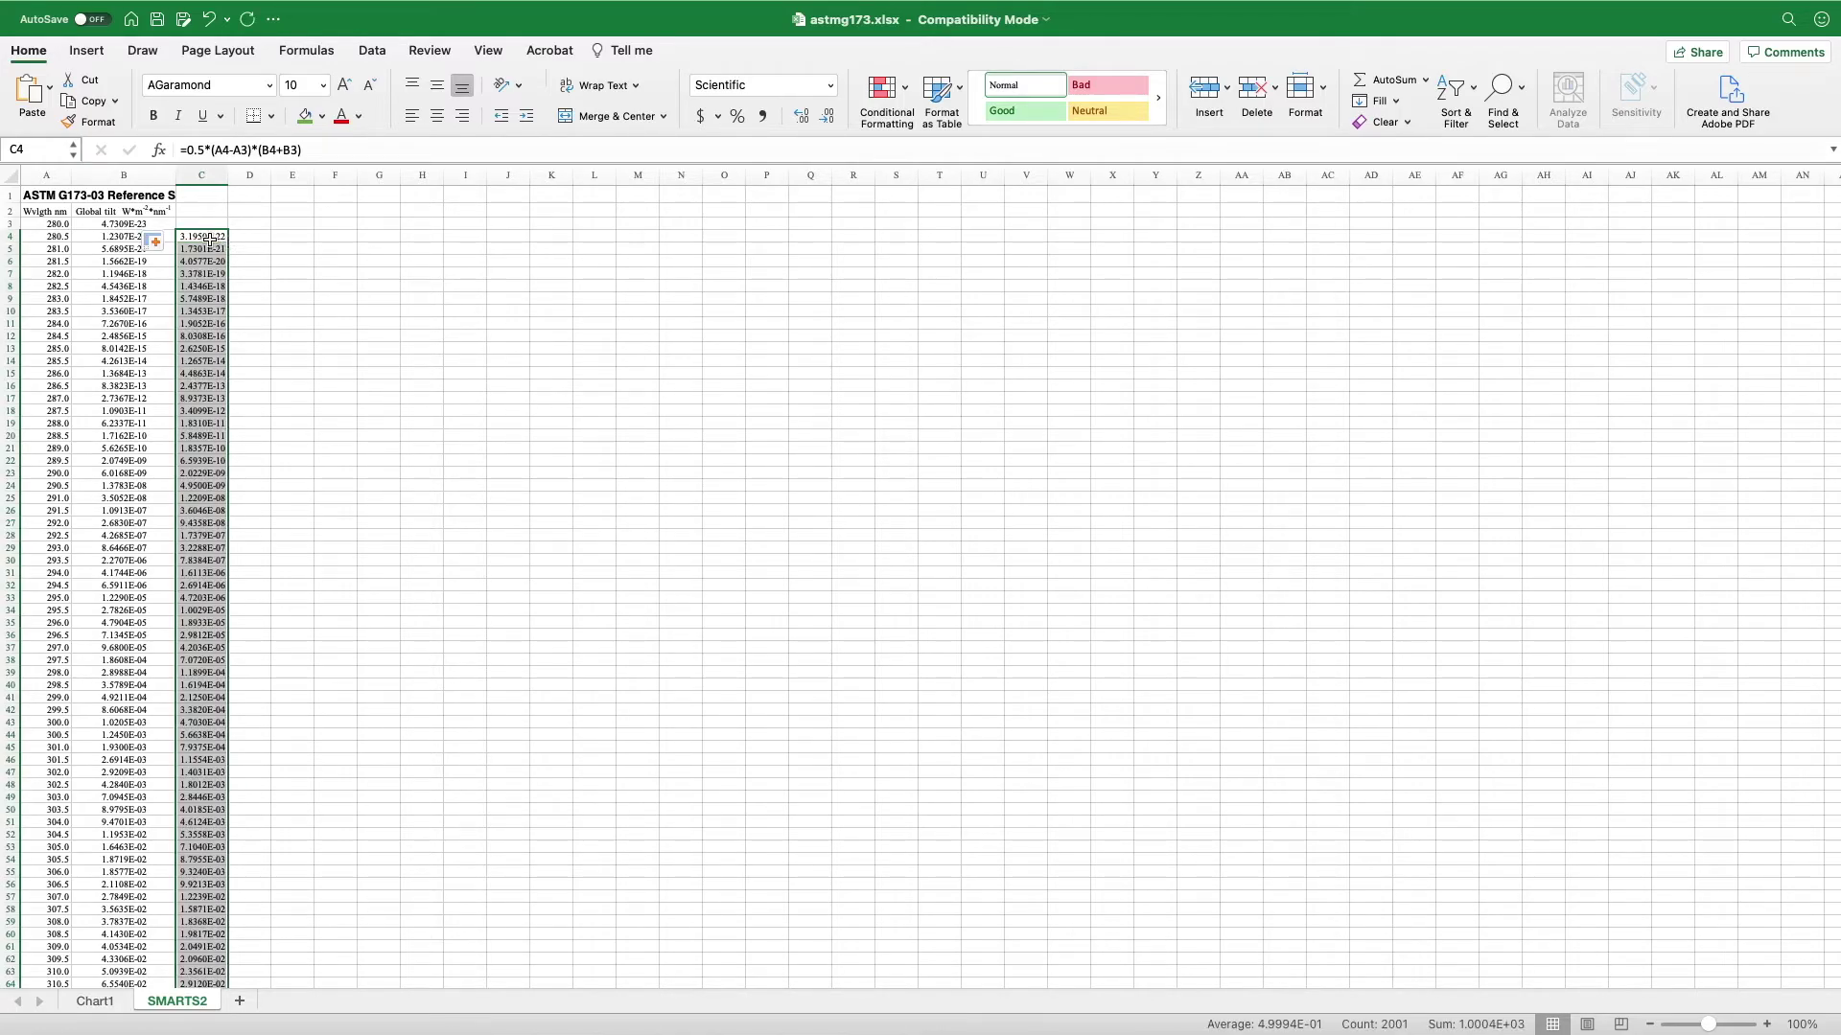
pyautogui.scroll(-1, 205, 505)
pyautogui.scroll(1, 205, 505)
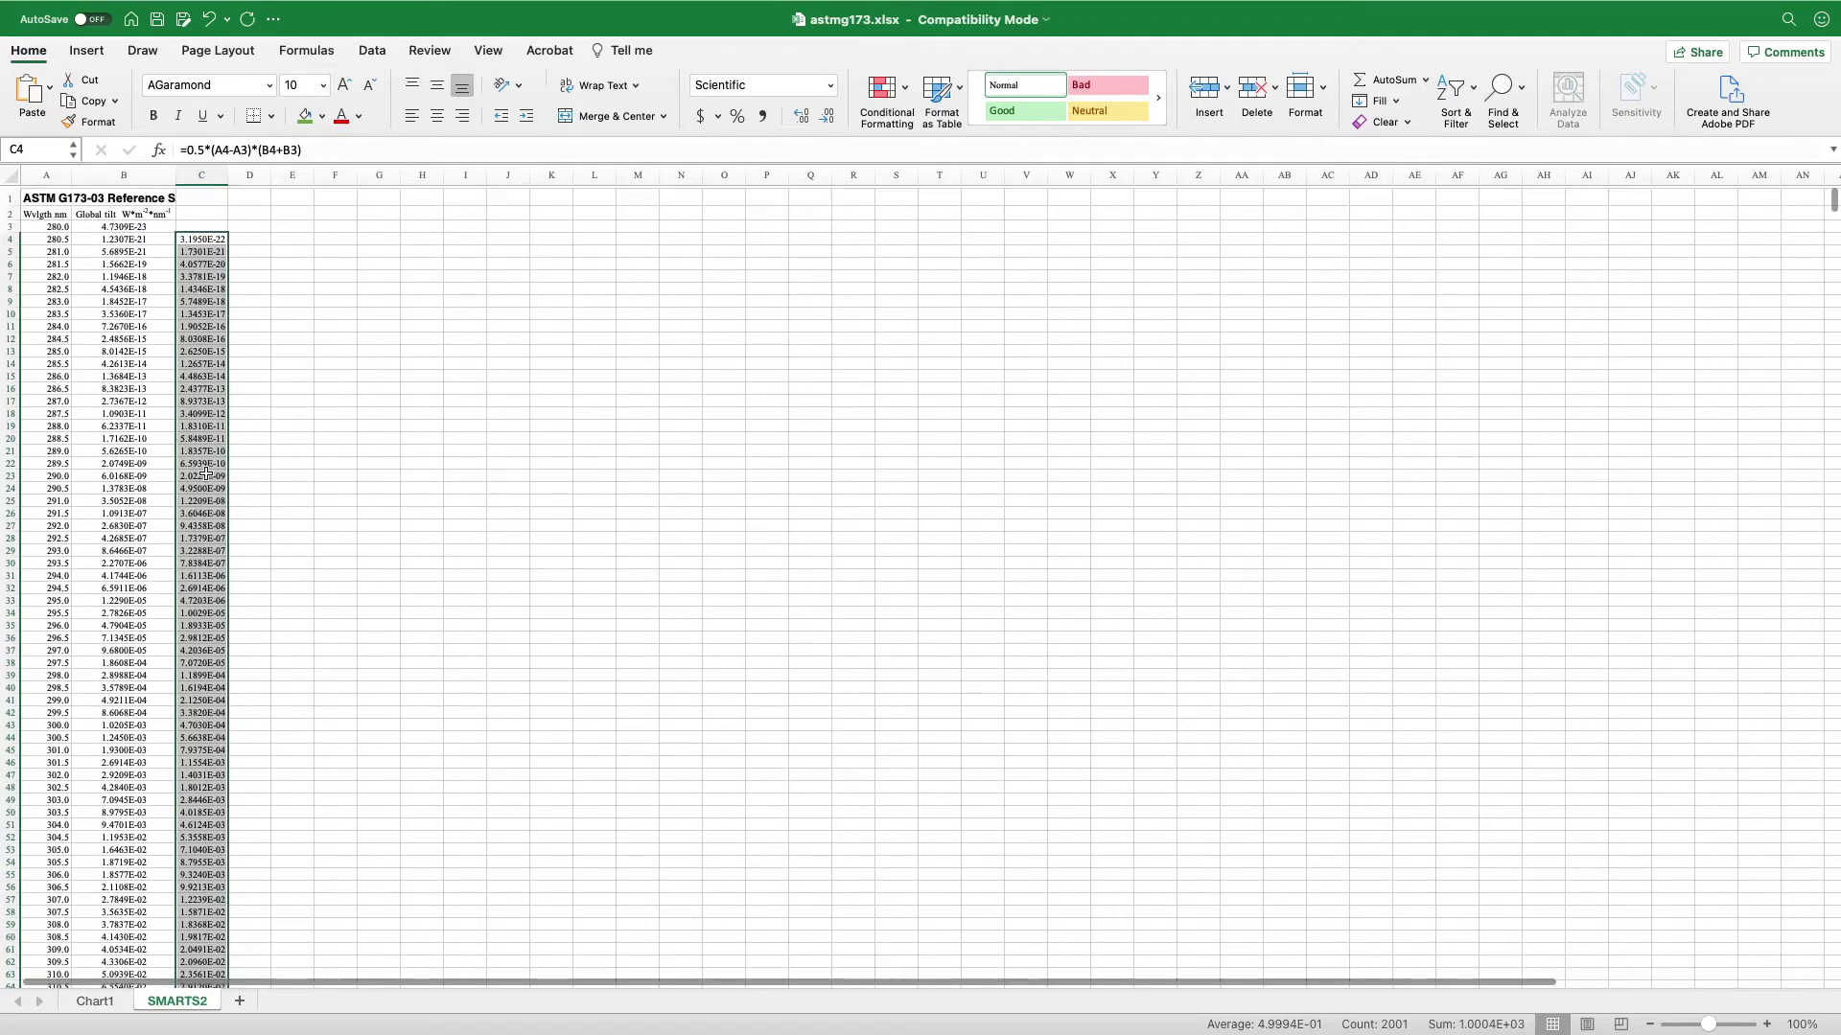
pyautogui.doubleClick(205, 274)
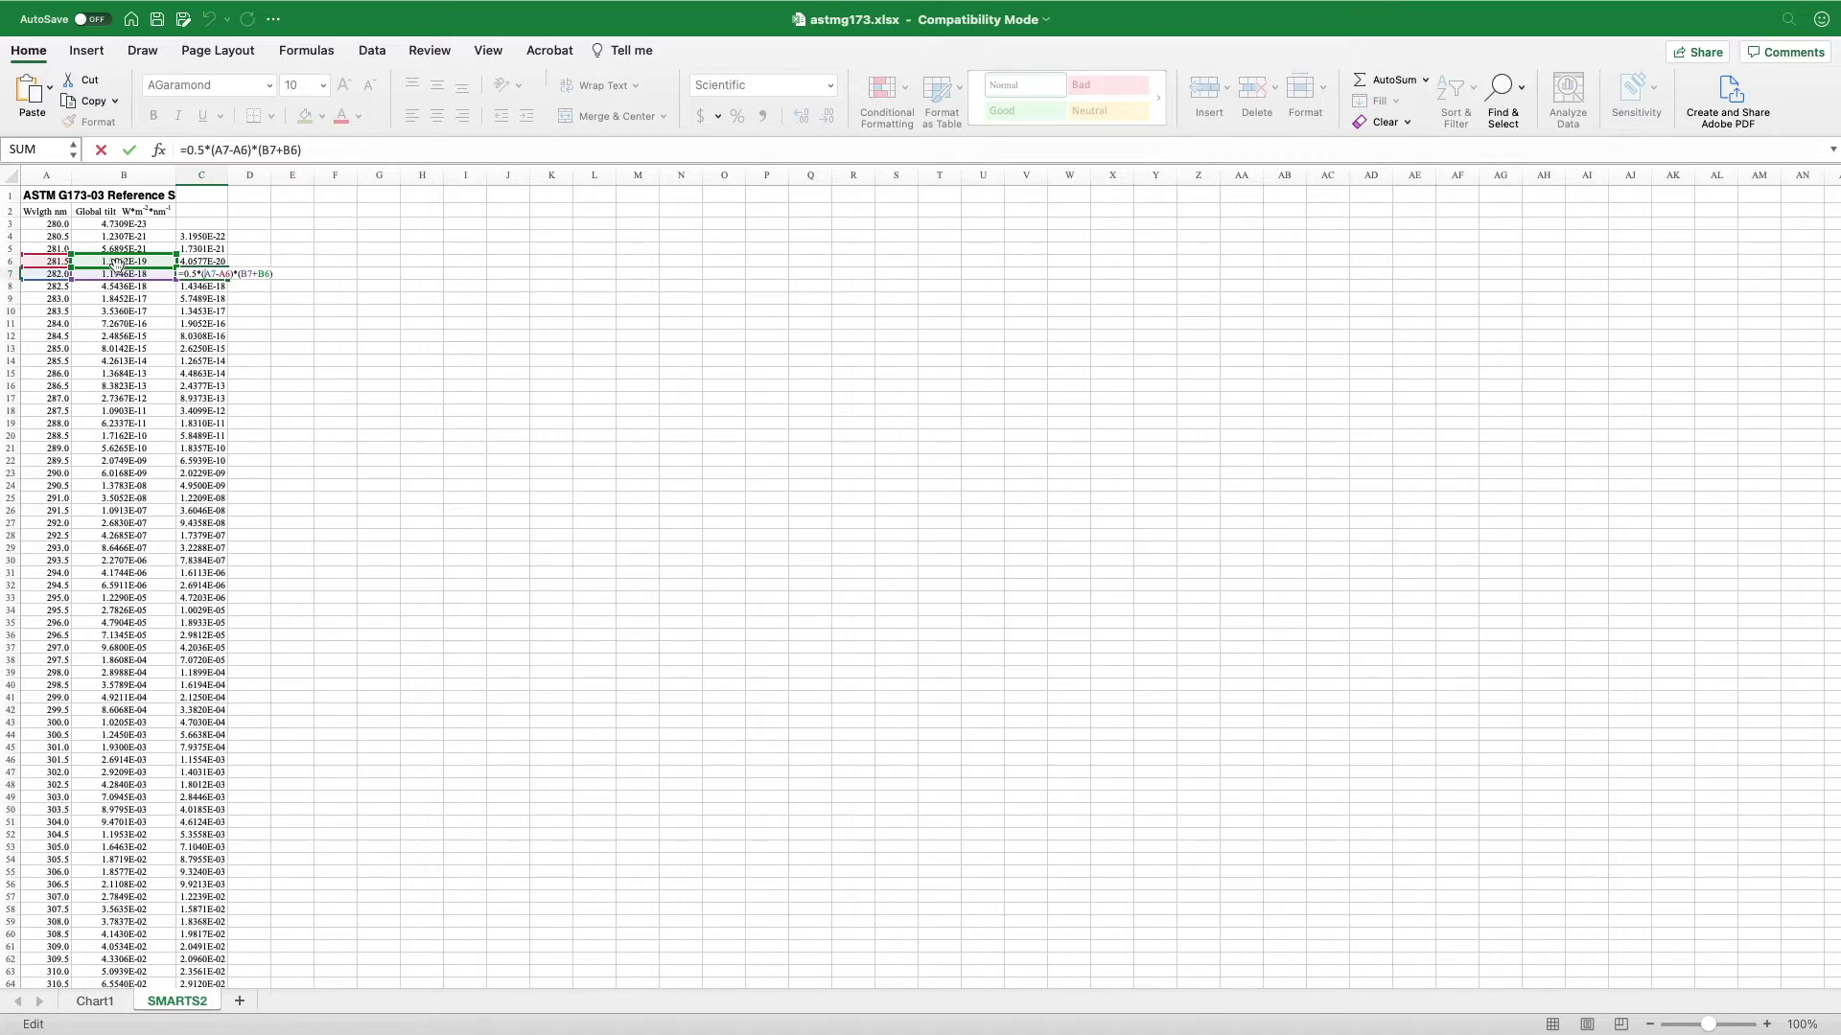
pyautogui.press('Return')
pyautogui.click(212, 210)
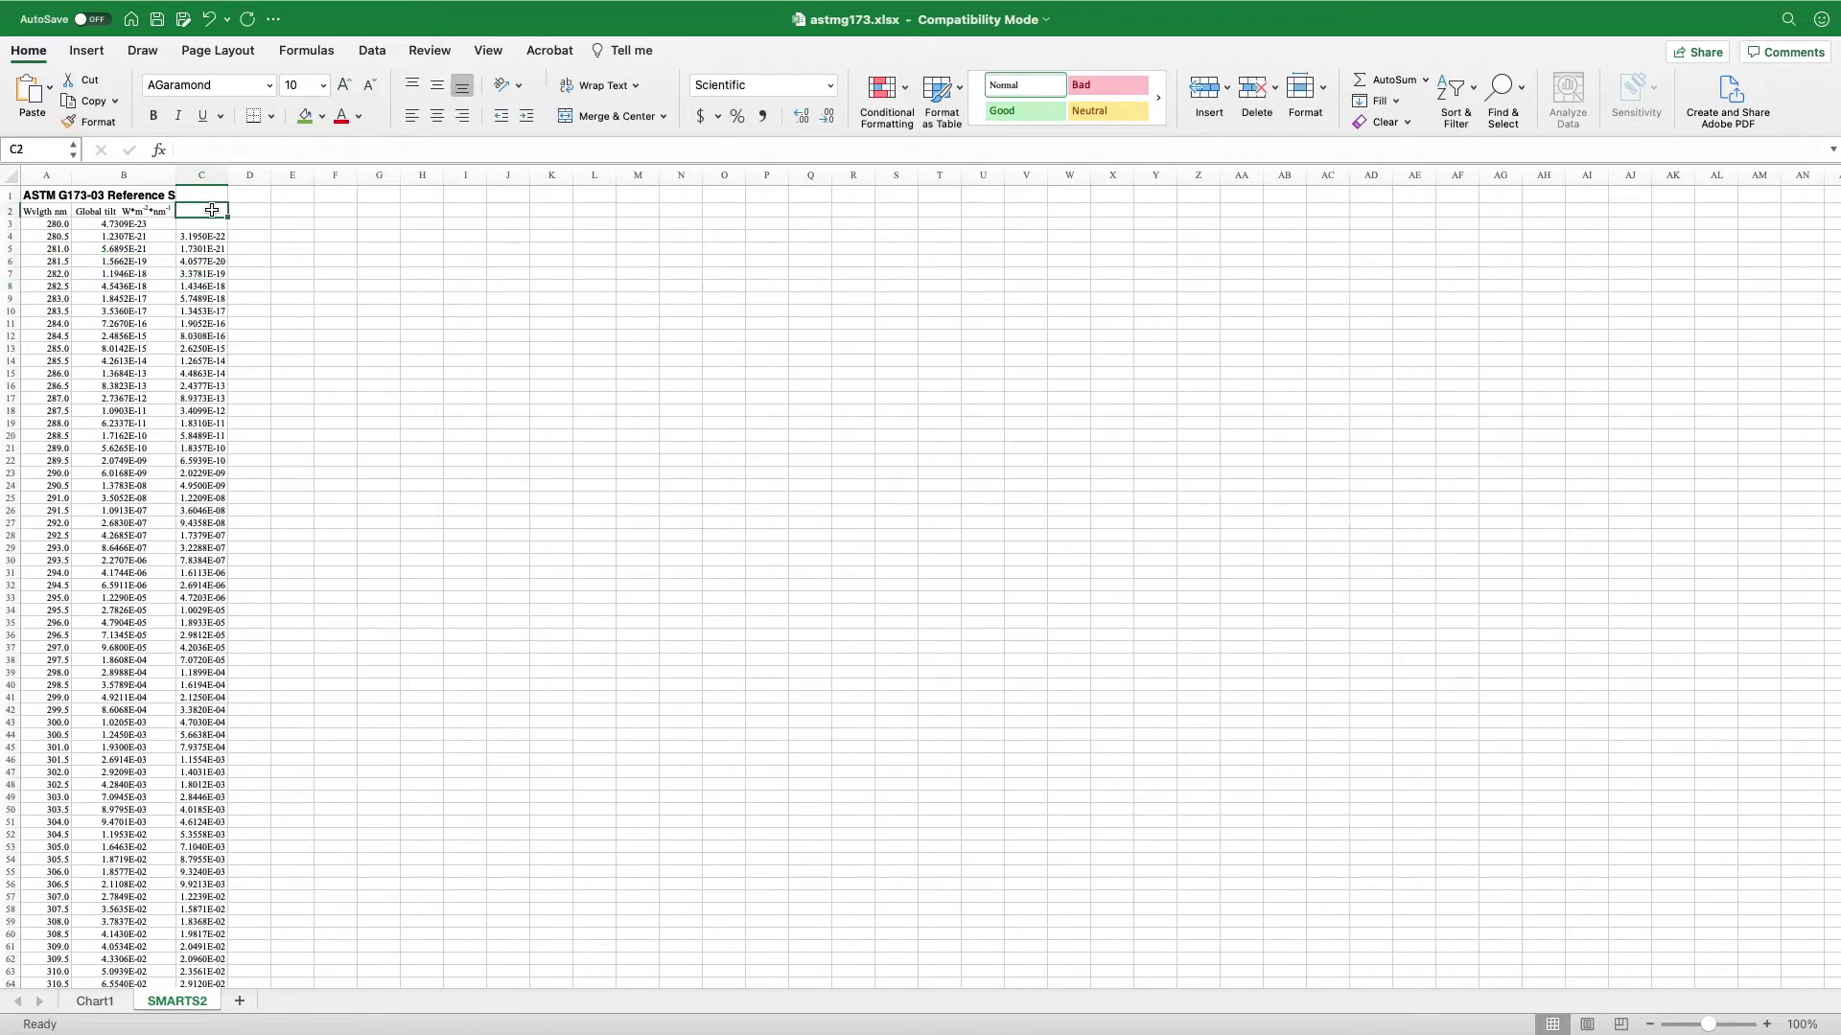
# Head column C with 'Trapezoid Area Calculation' in C2.
pyautogui.write('Traps')
pyautogui.press('BackSpace')
pyautogui.write('pezo')
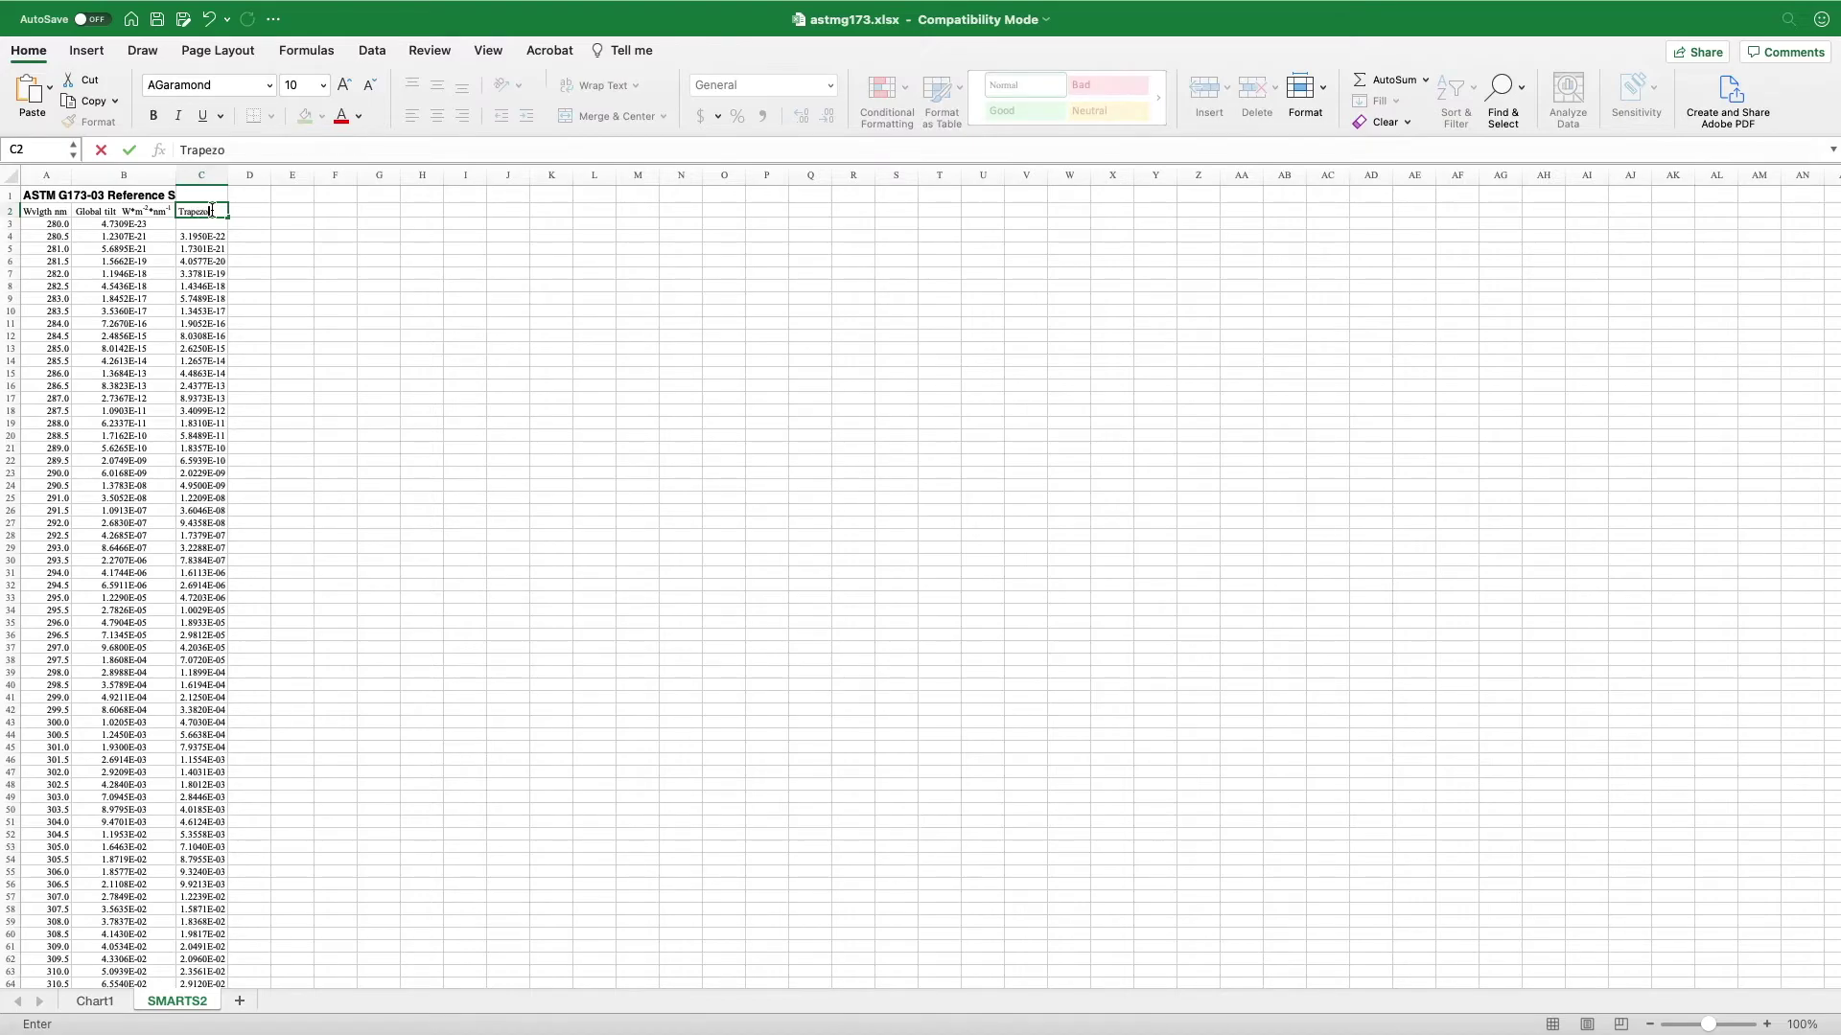
pyautogui.write('id Area Calculation')
pyautogui.click(245, 210)
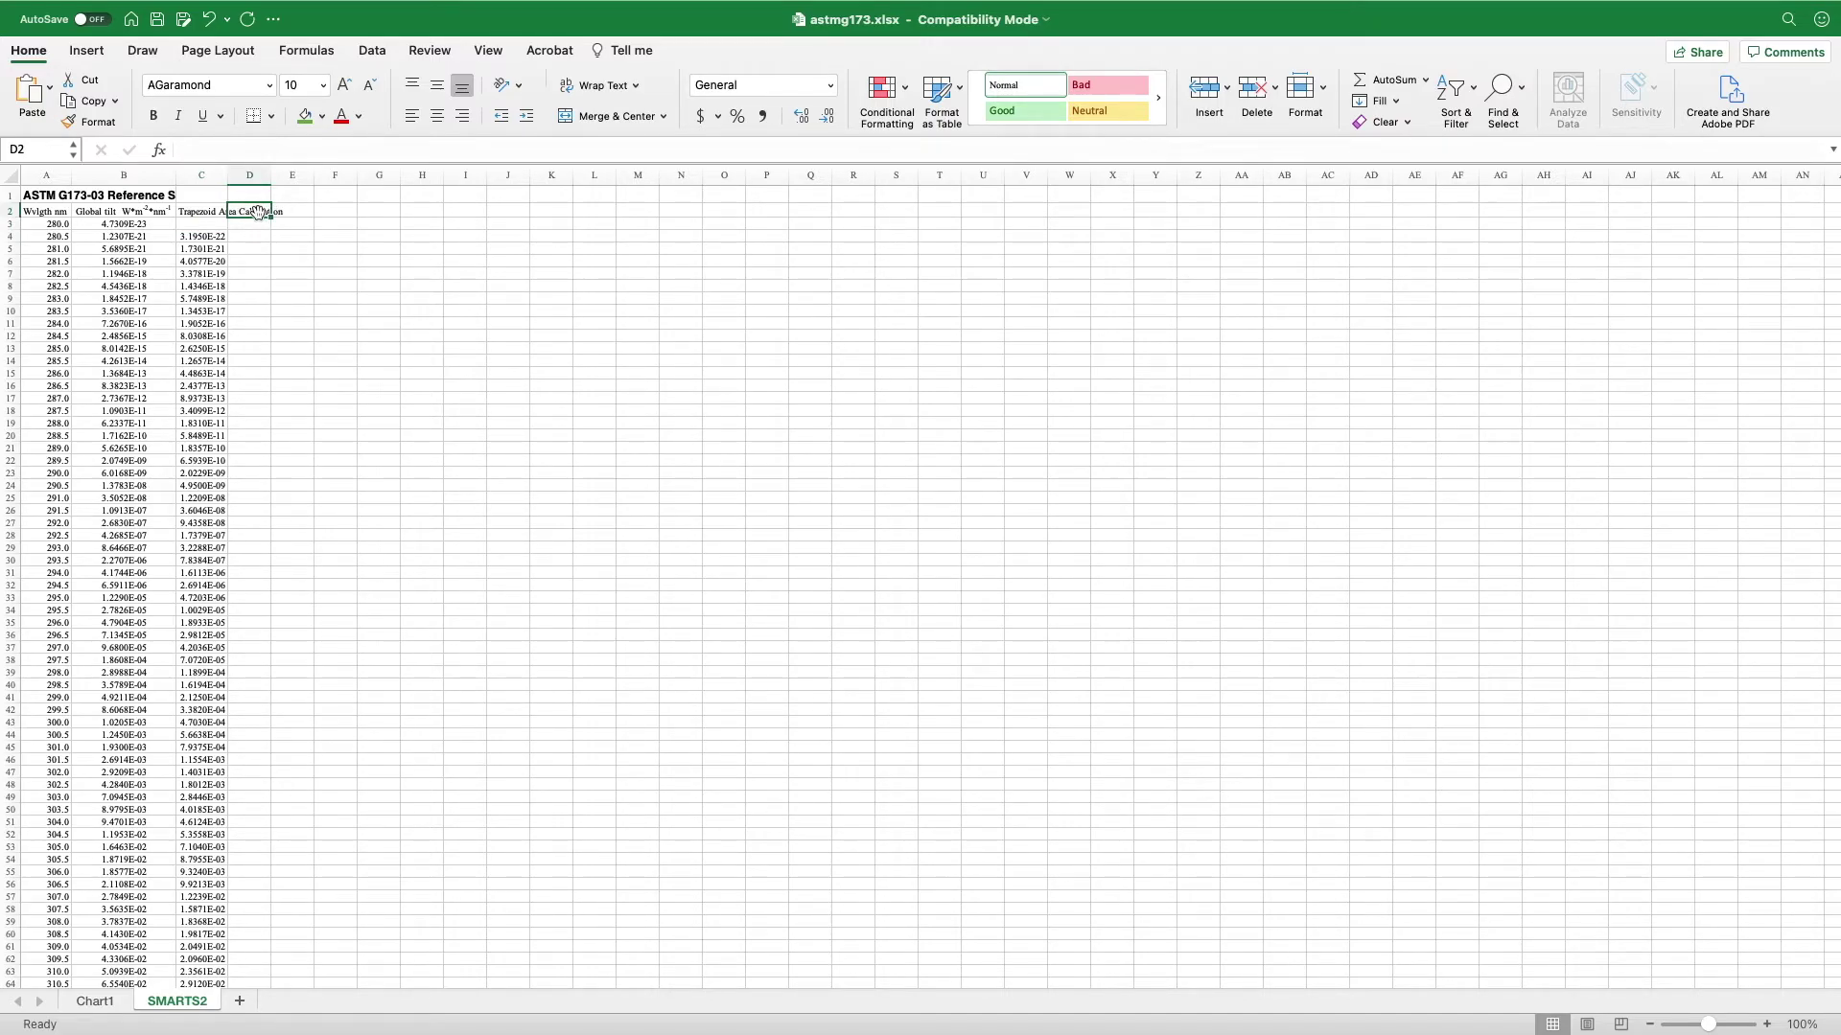
# Type the heading 'Total Intensity for AM1.5G Spectra' in E2.
pyautogui.click(291, 214)
pyautogui.write('To')
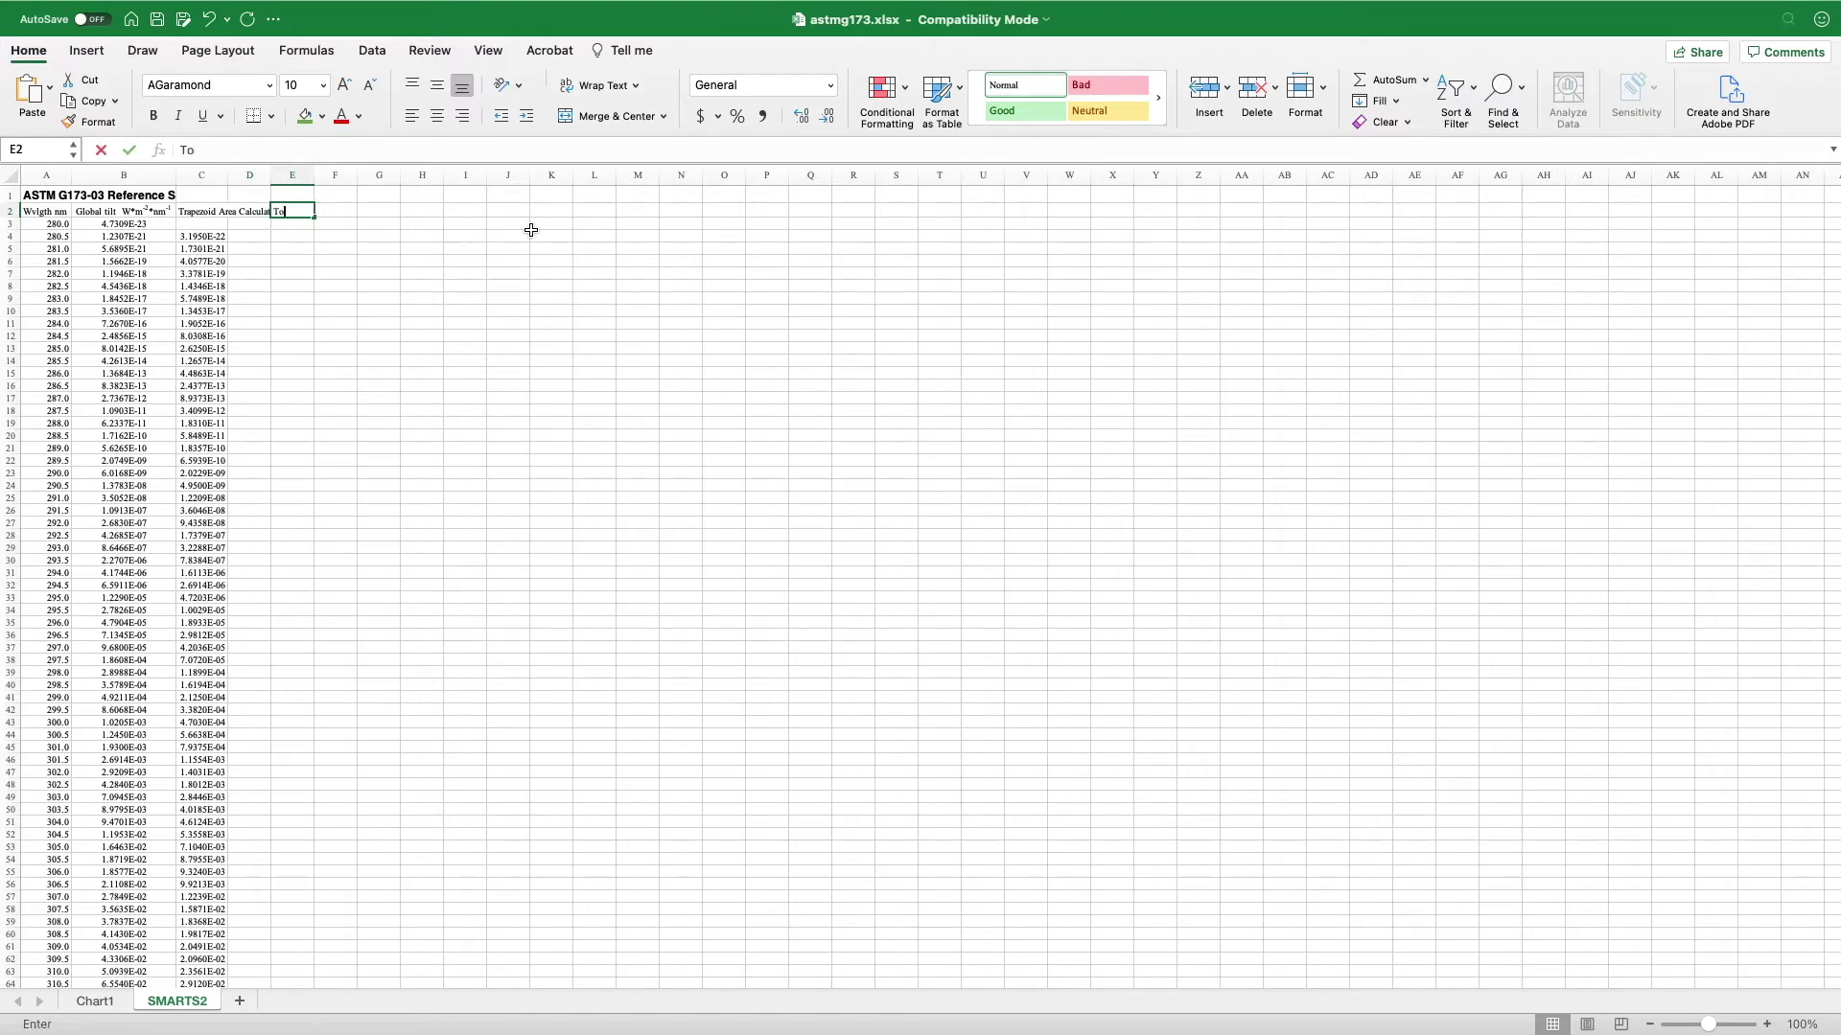
pyautogui.write('tal Intesnti')
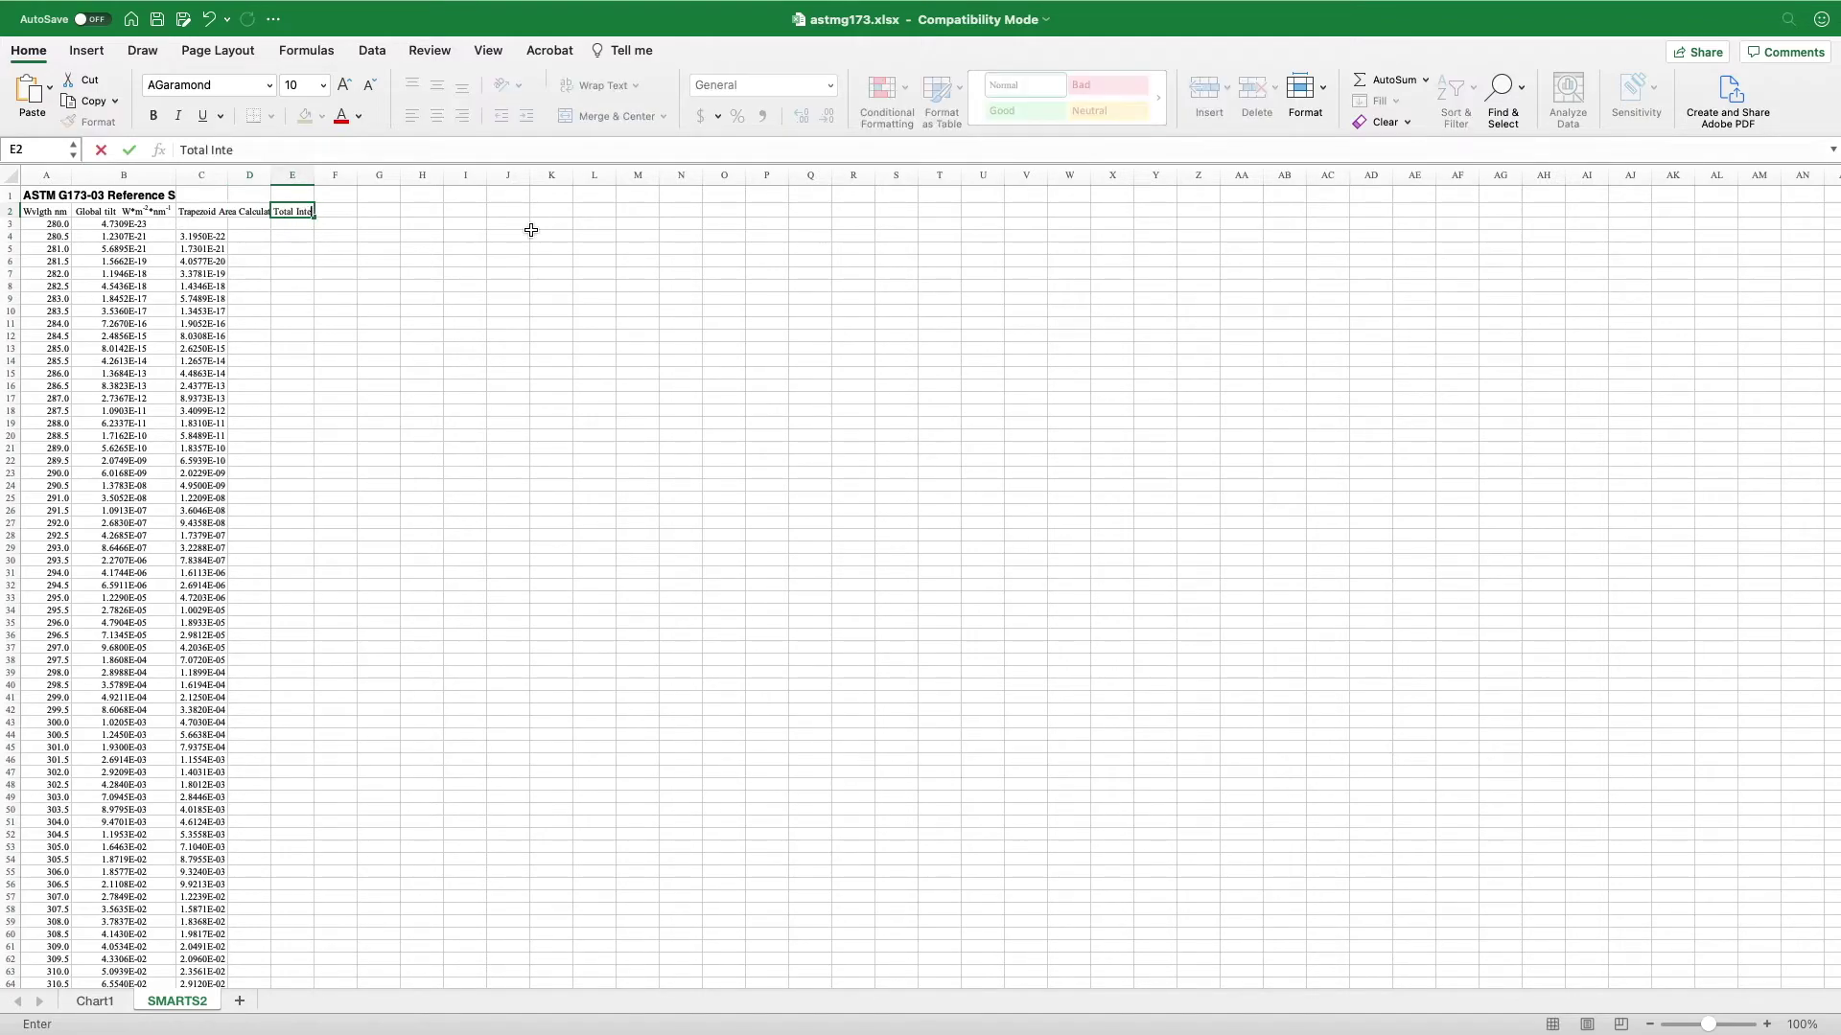
pyautogui.press('BackSpace')
pyautogui.press('BackSpace')
pyautogui.press('BackSpace')
pyautogui.press('BackSpace')
pyautogui.write('nsity for AM1.5G Spectra')
pyautogui.press('Return')
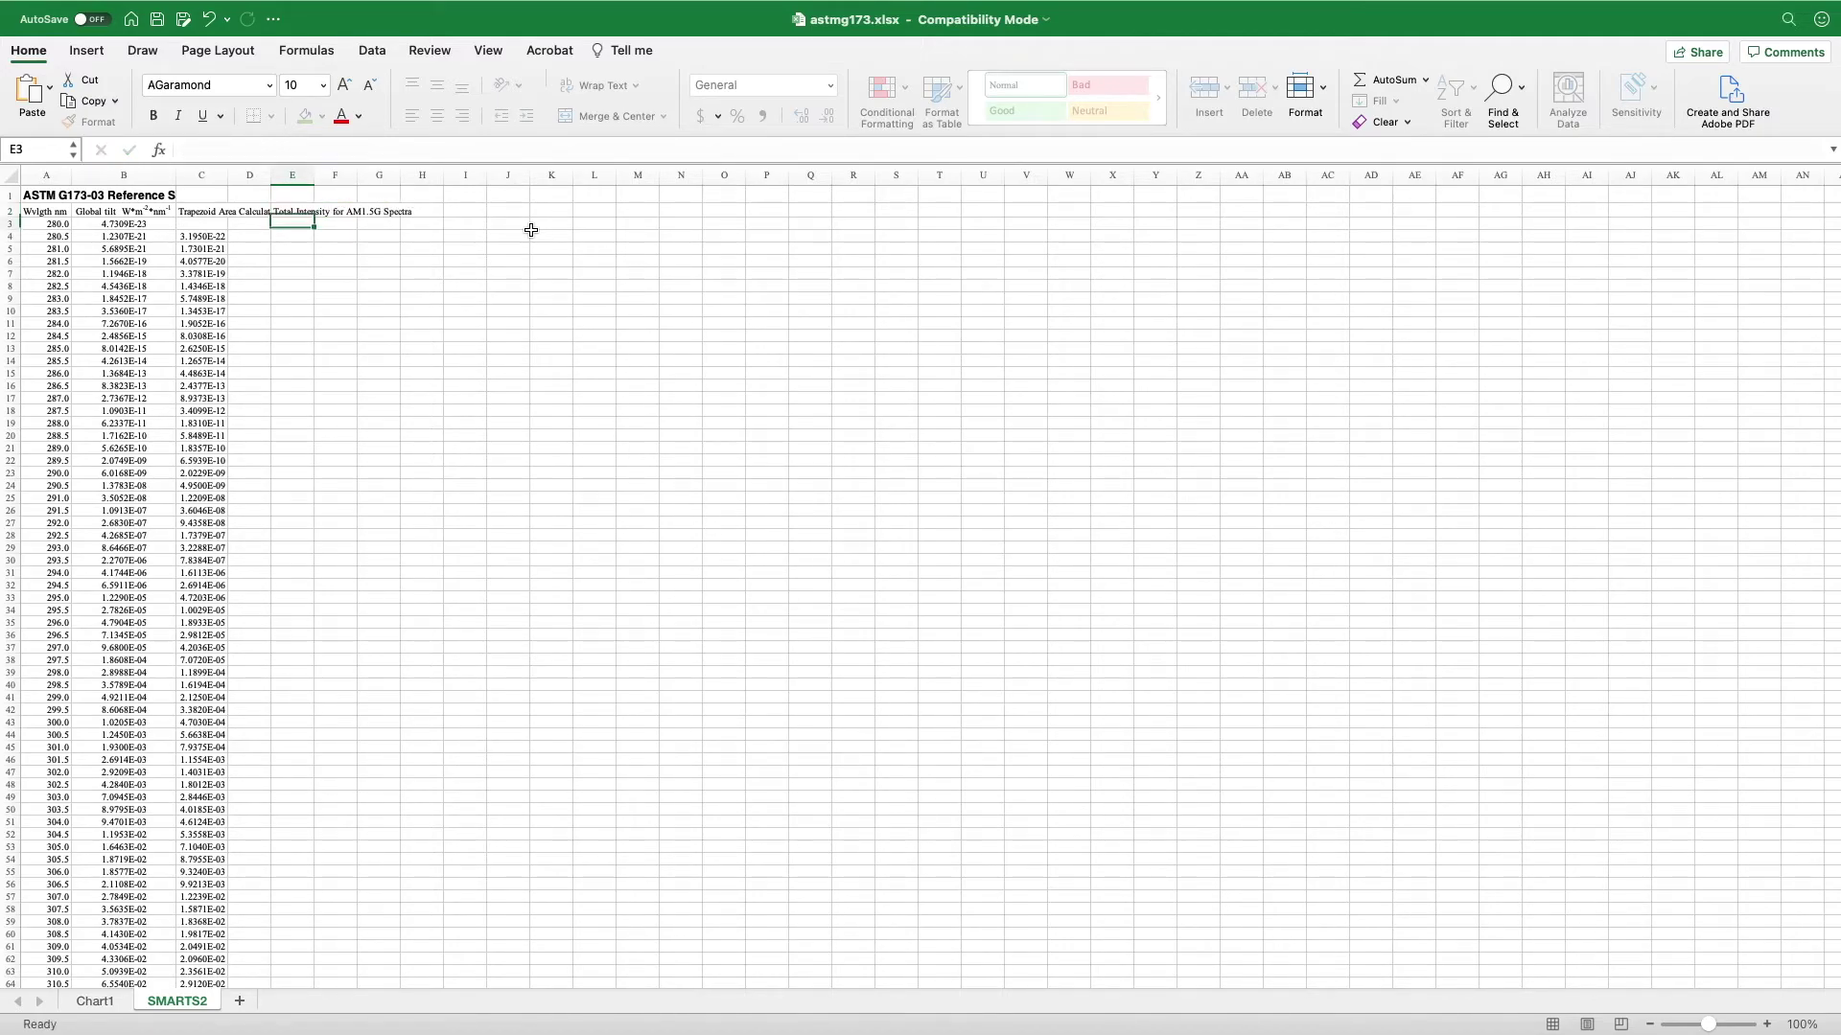
# Enter =SUM(C4:C2004) in E4, giving 1.0004E+03, and widen column E.
pyautogui.click(292, 234)
pyautogui.write('=sum(')
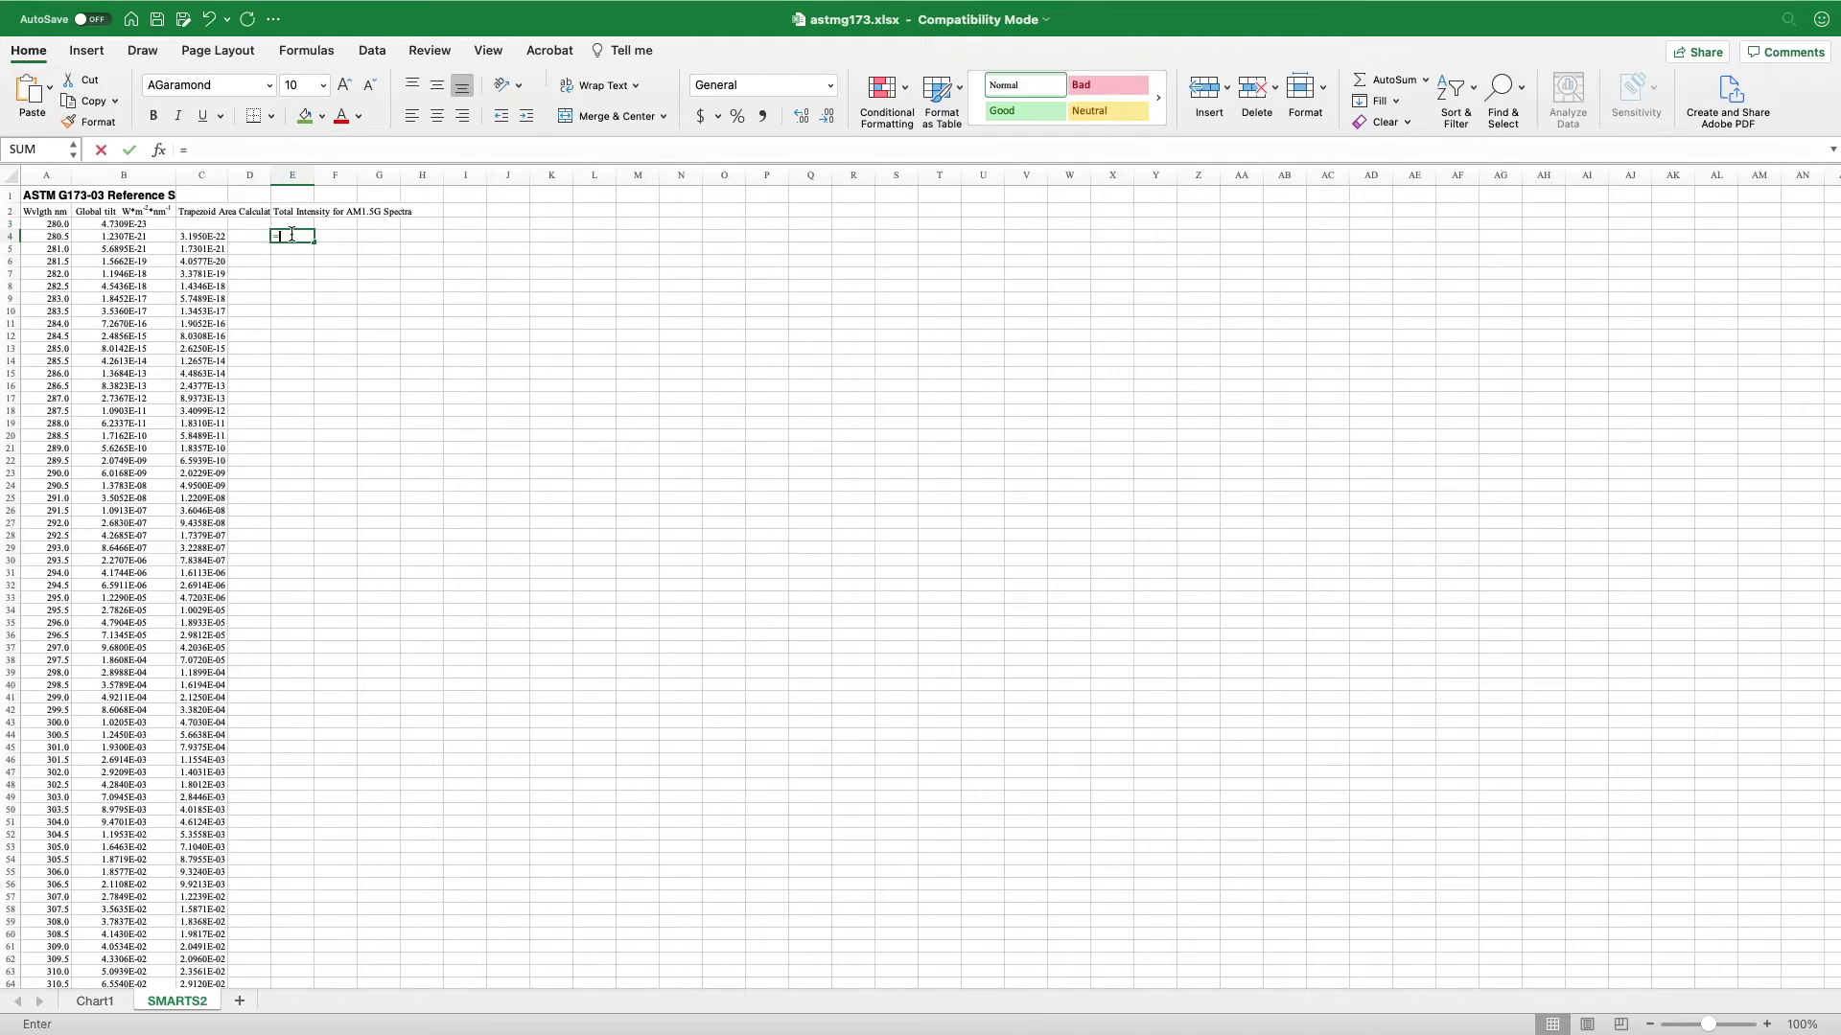
pyautogui.click(199, 238)
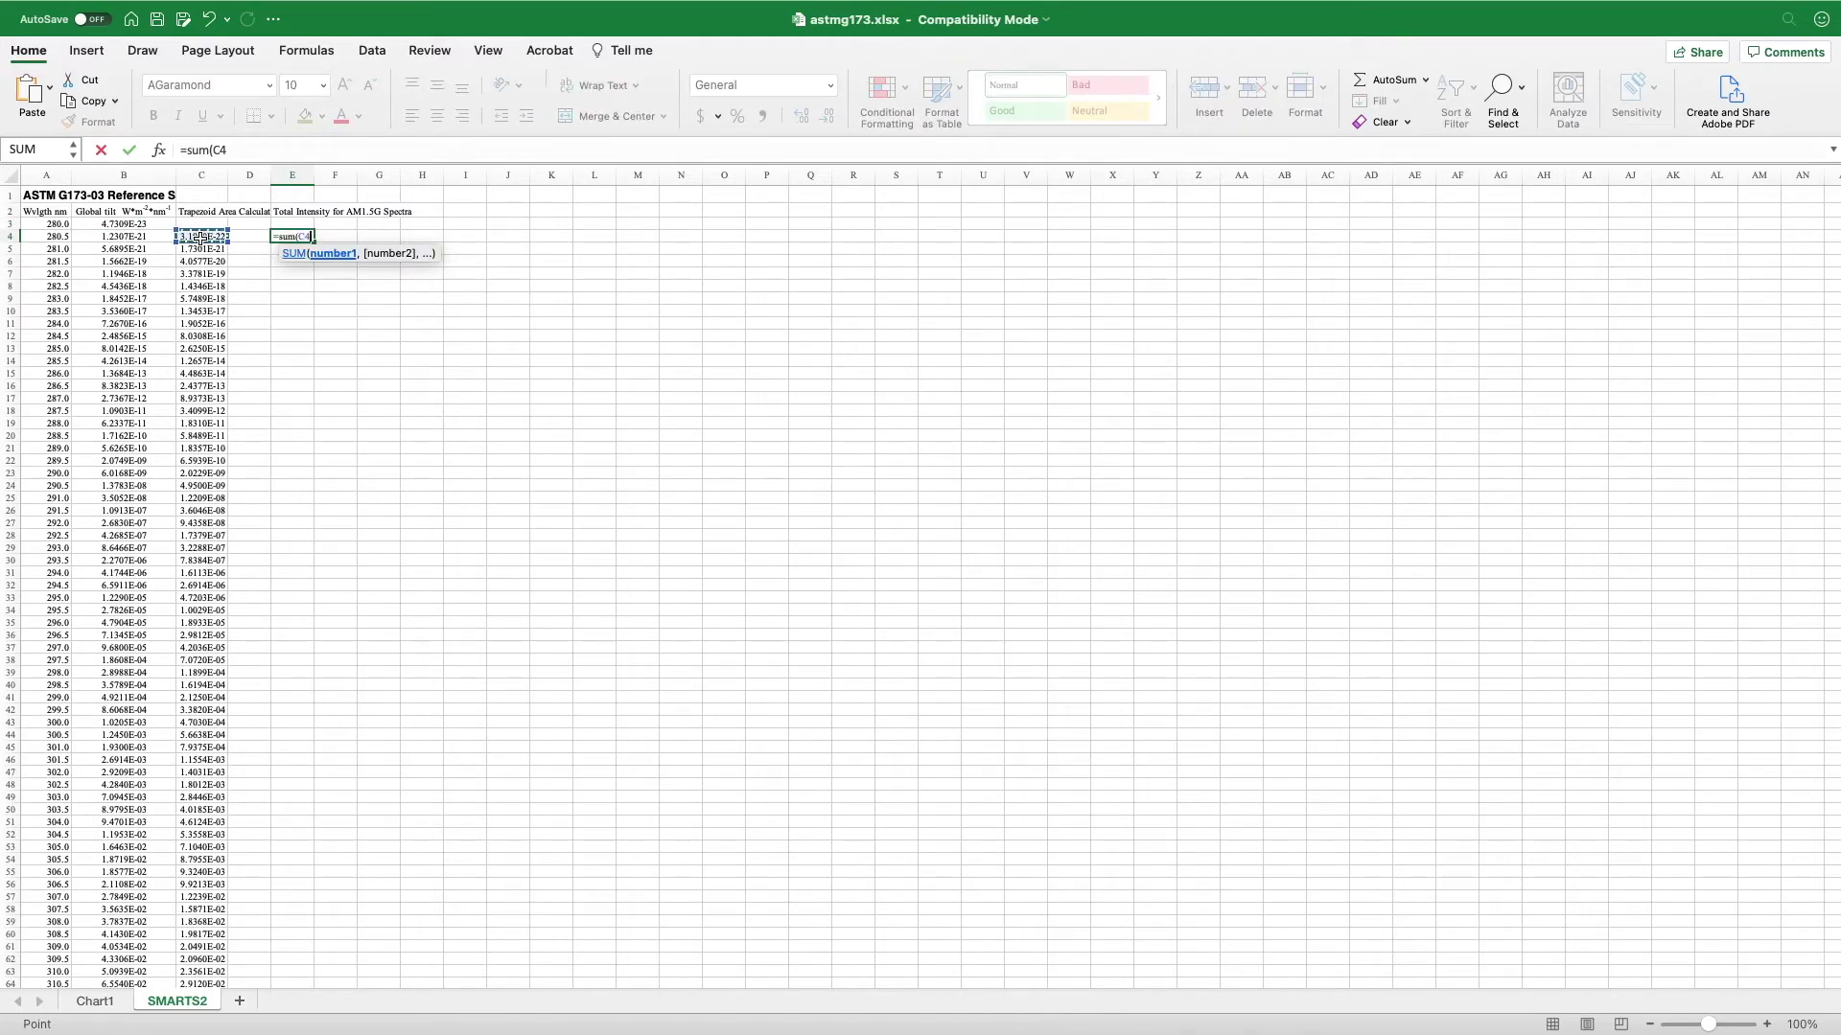
pyautogui.hotkey('ctrl', 'shift', 'Down')
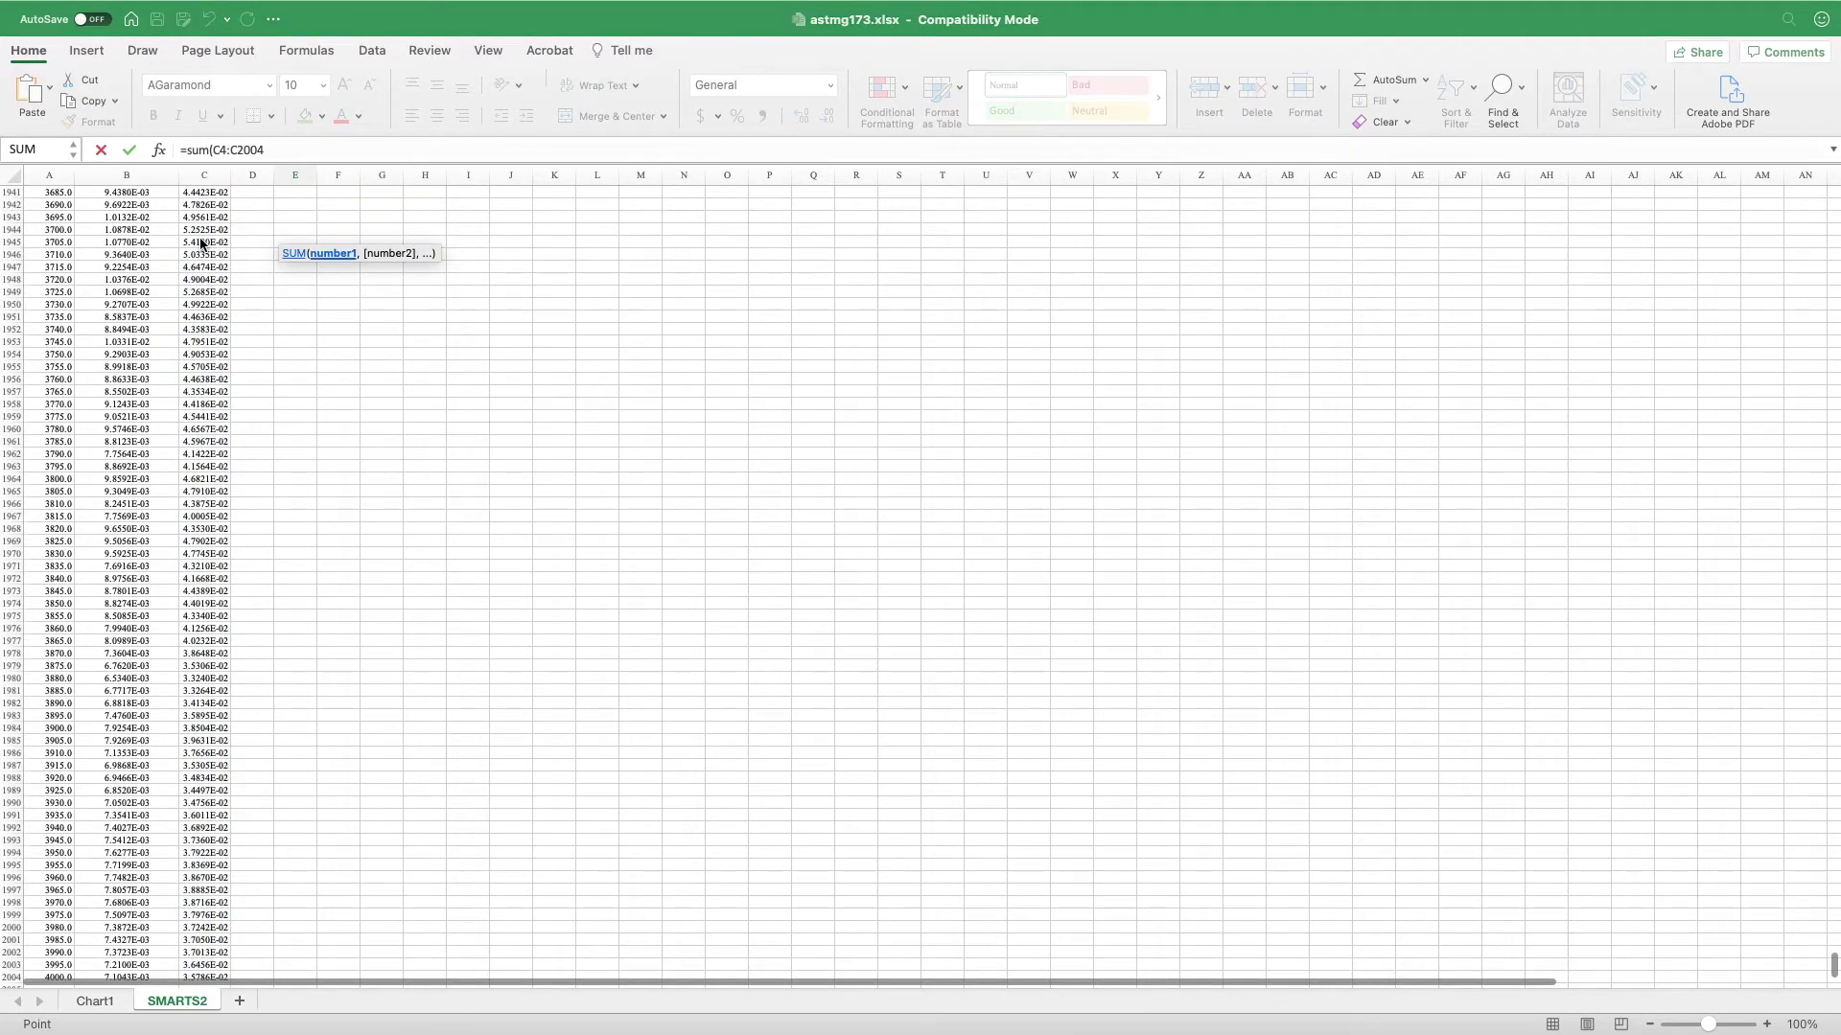
pyautogui.press('Return')
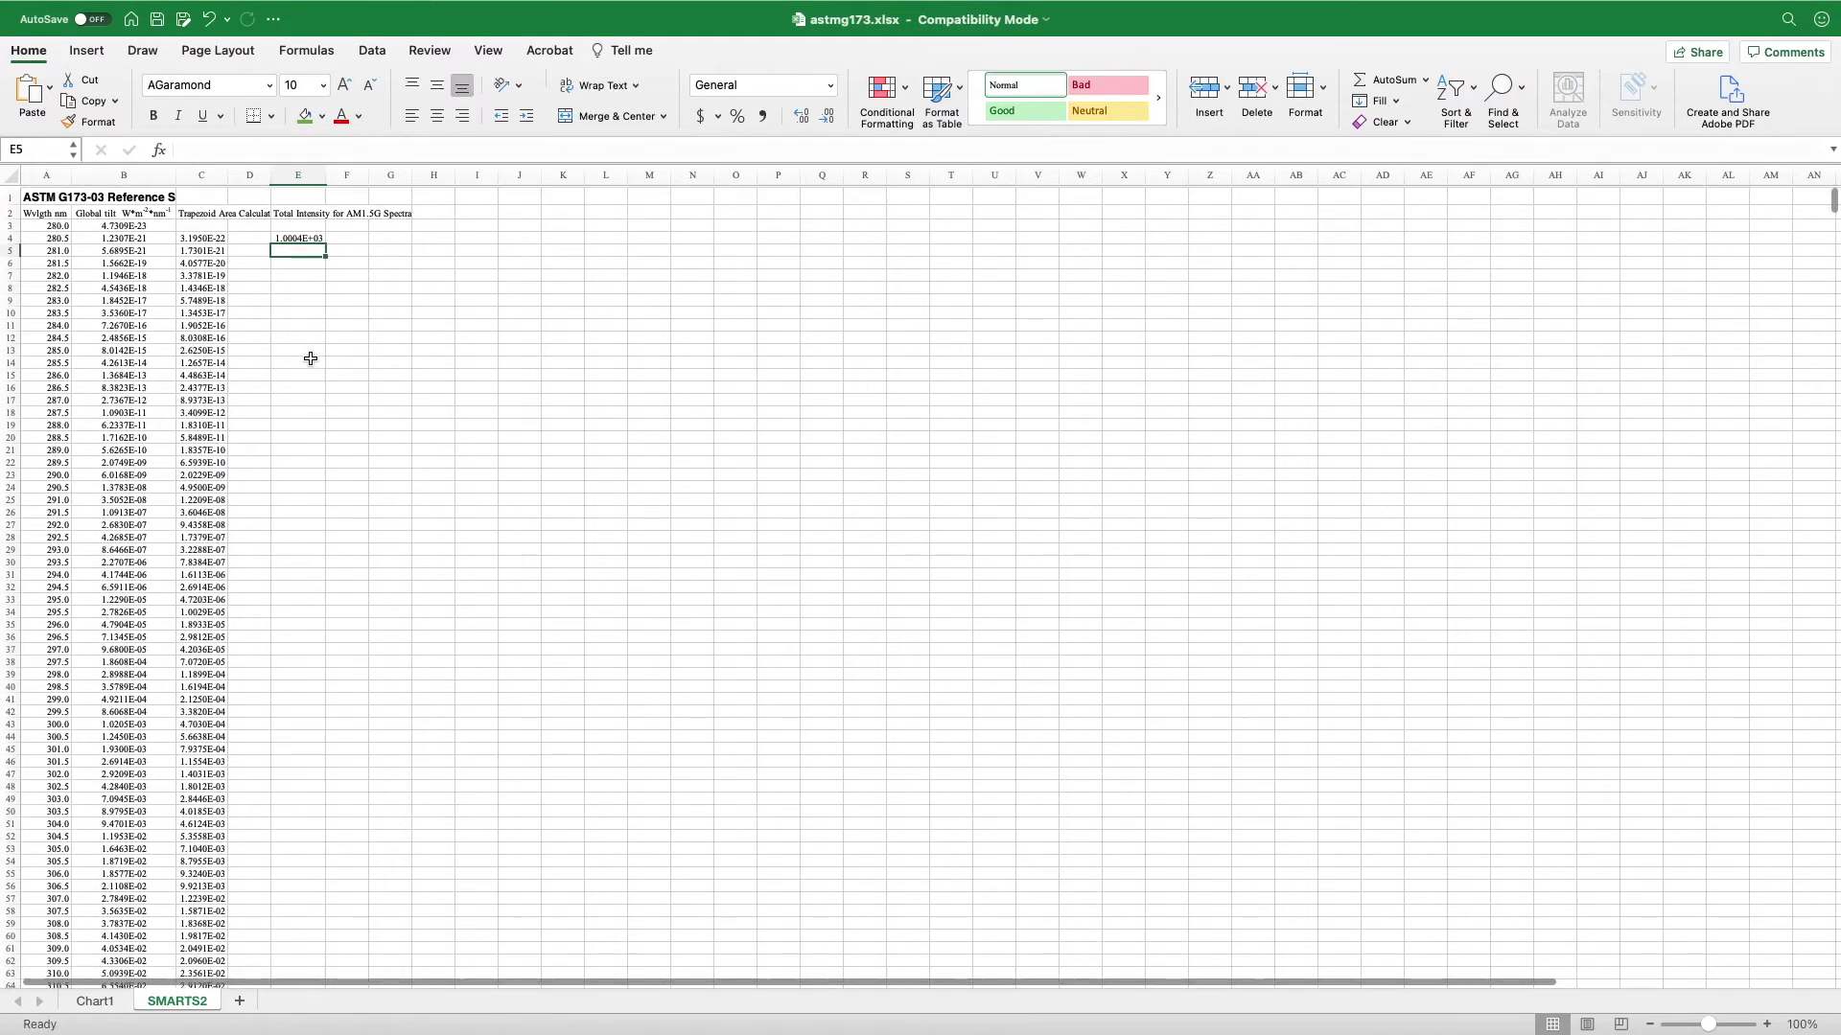
pyautogui.moveTo(326, 174); pyautogui.dragTo(419, 175)
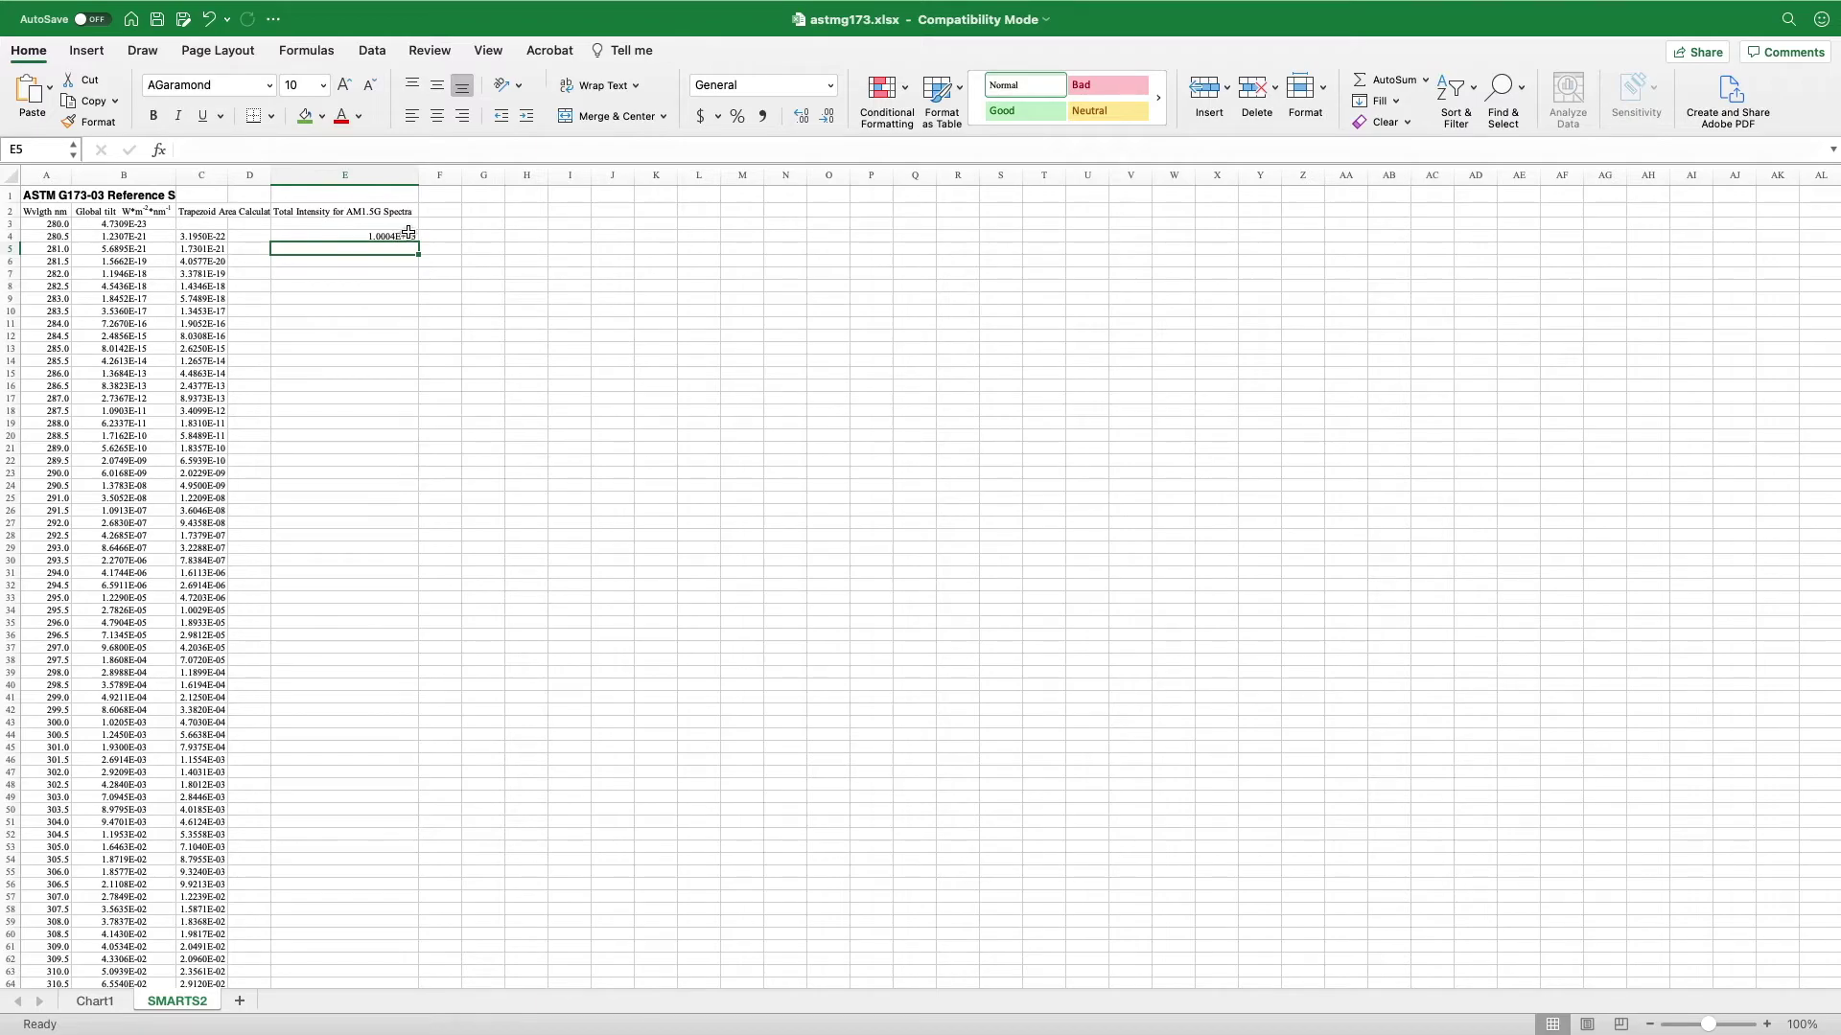
# Label F4 'W/m^2' and recheck the SUM formula in E4.
pyautogui.click(439, 236)
pyautogui.write('W/m')
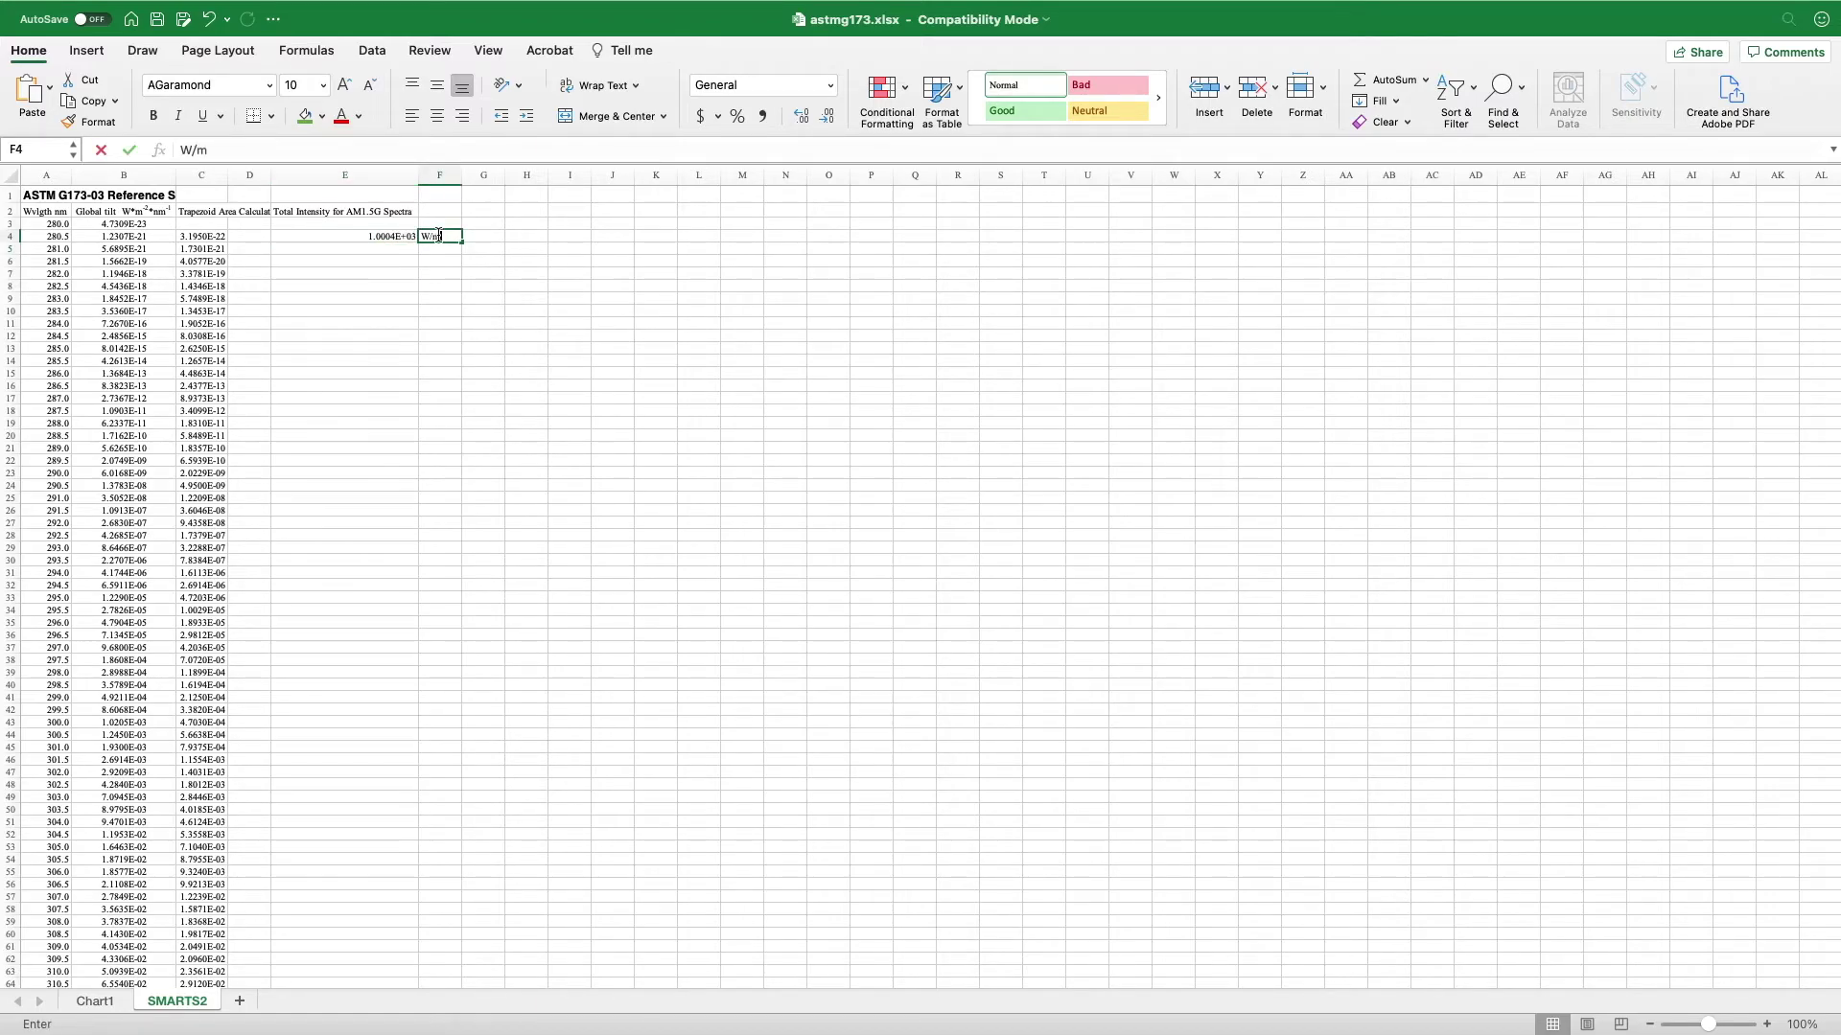
pyautogui.write('^2')
pyautogui.press('Return')
pyautogui.click(393, 236)
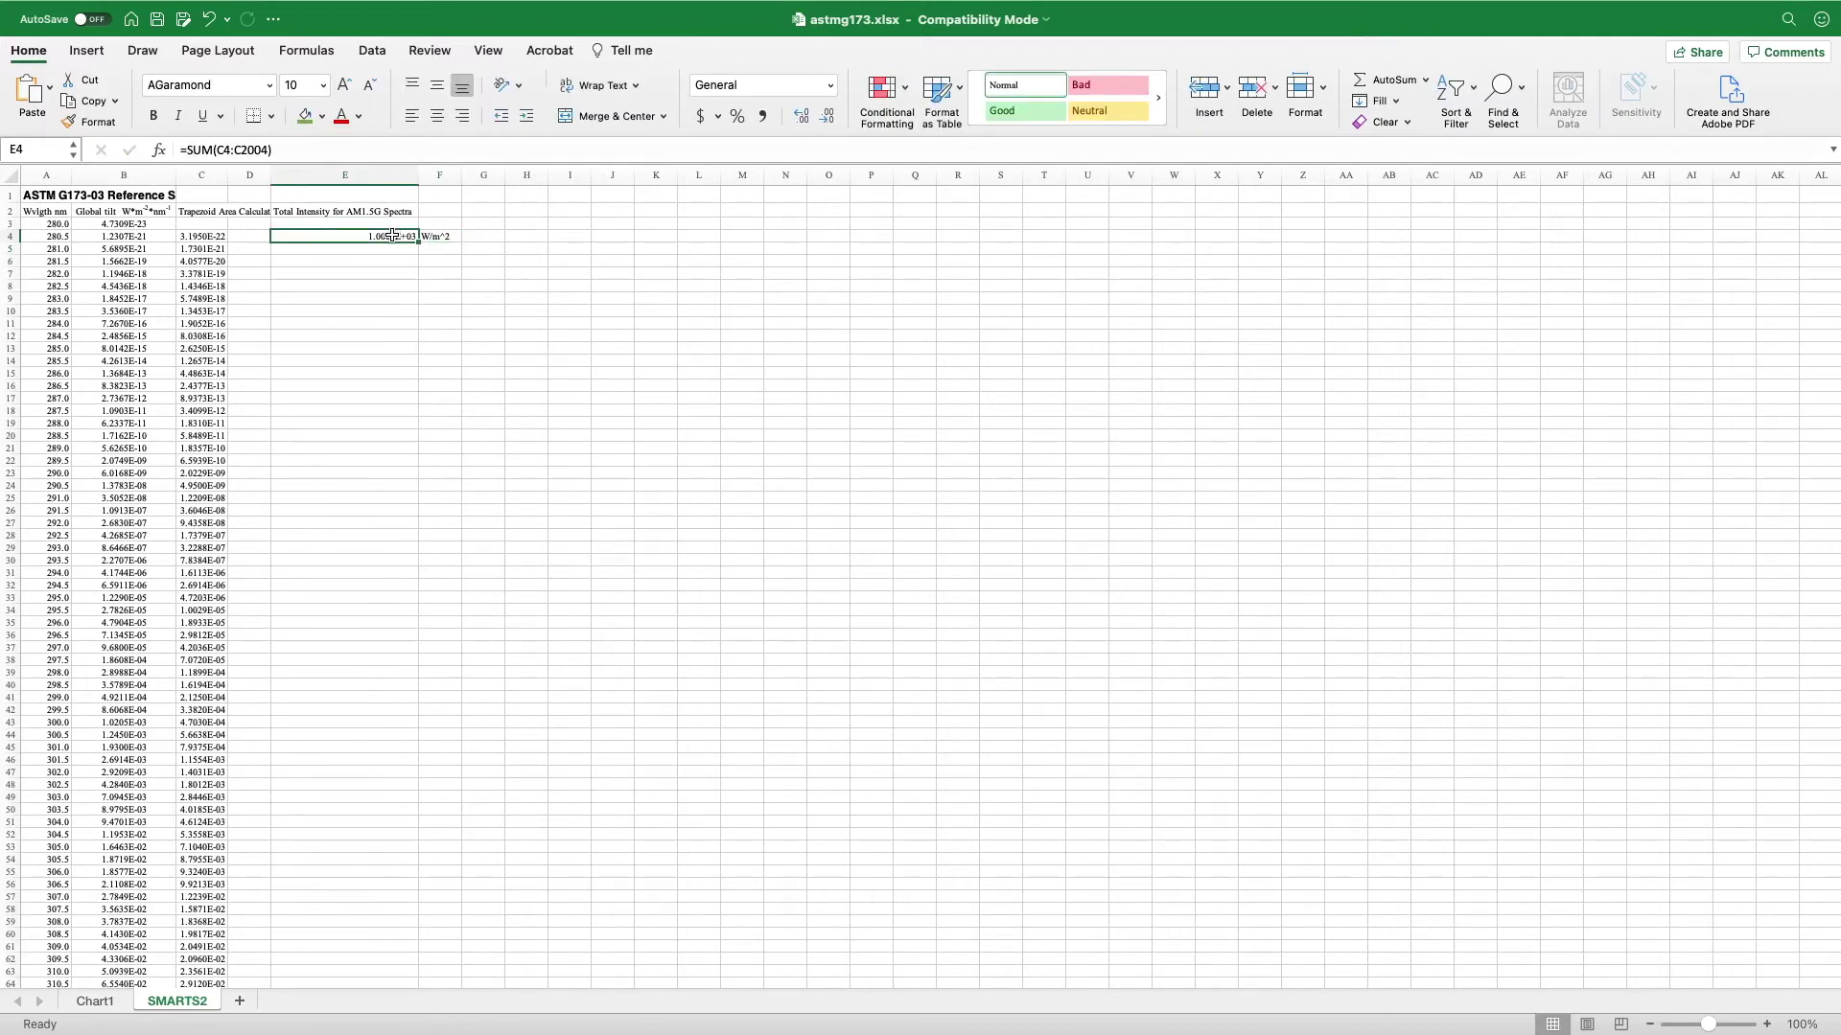
pyautogui.doubleClick(393, 236)
pyautogui.press('Return')
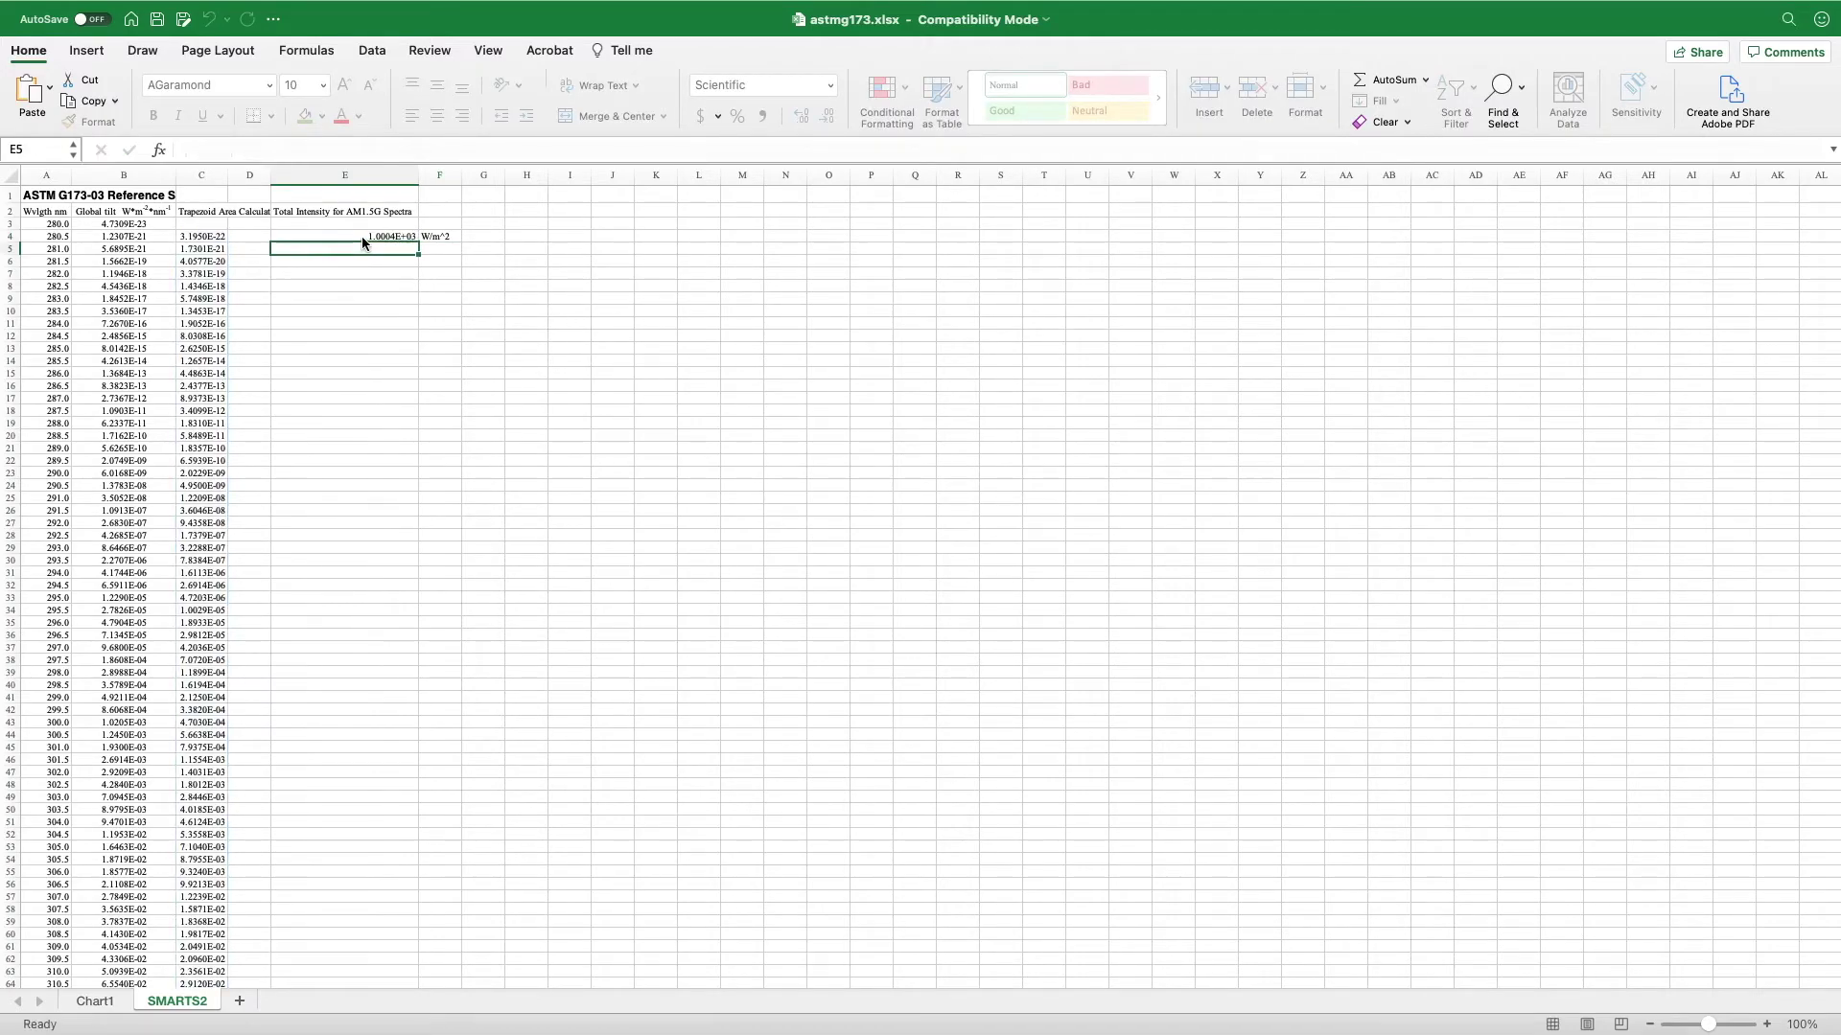
# Show E4 with one more decimal (1.000371E+03) and fill E2:F4 gold.
pyautogui.click(384, 236)
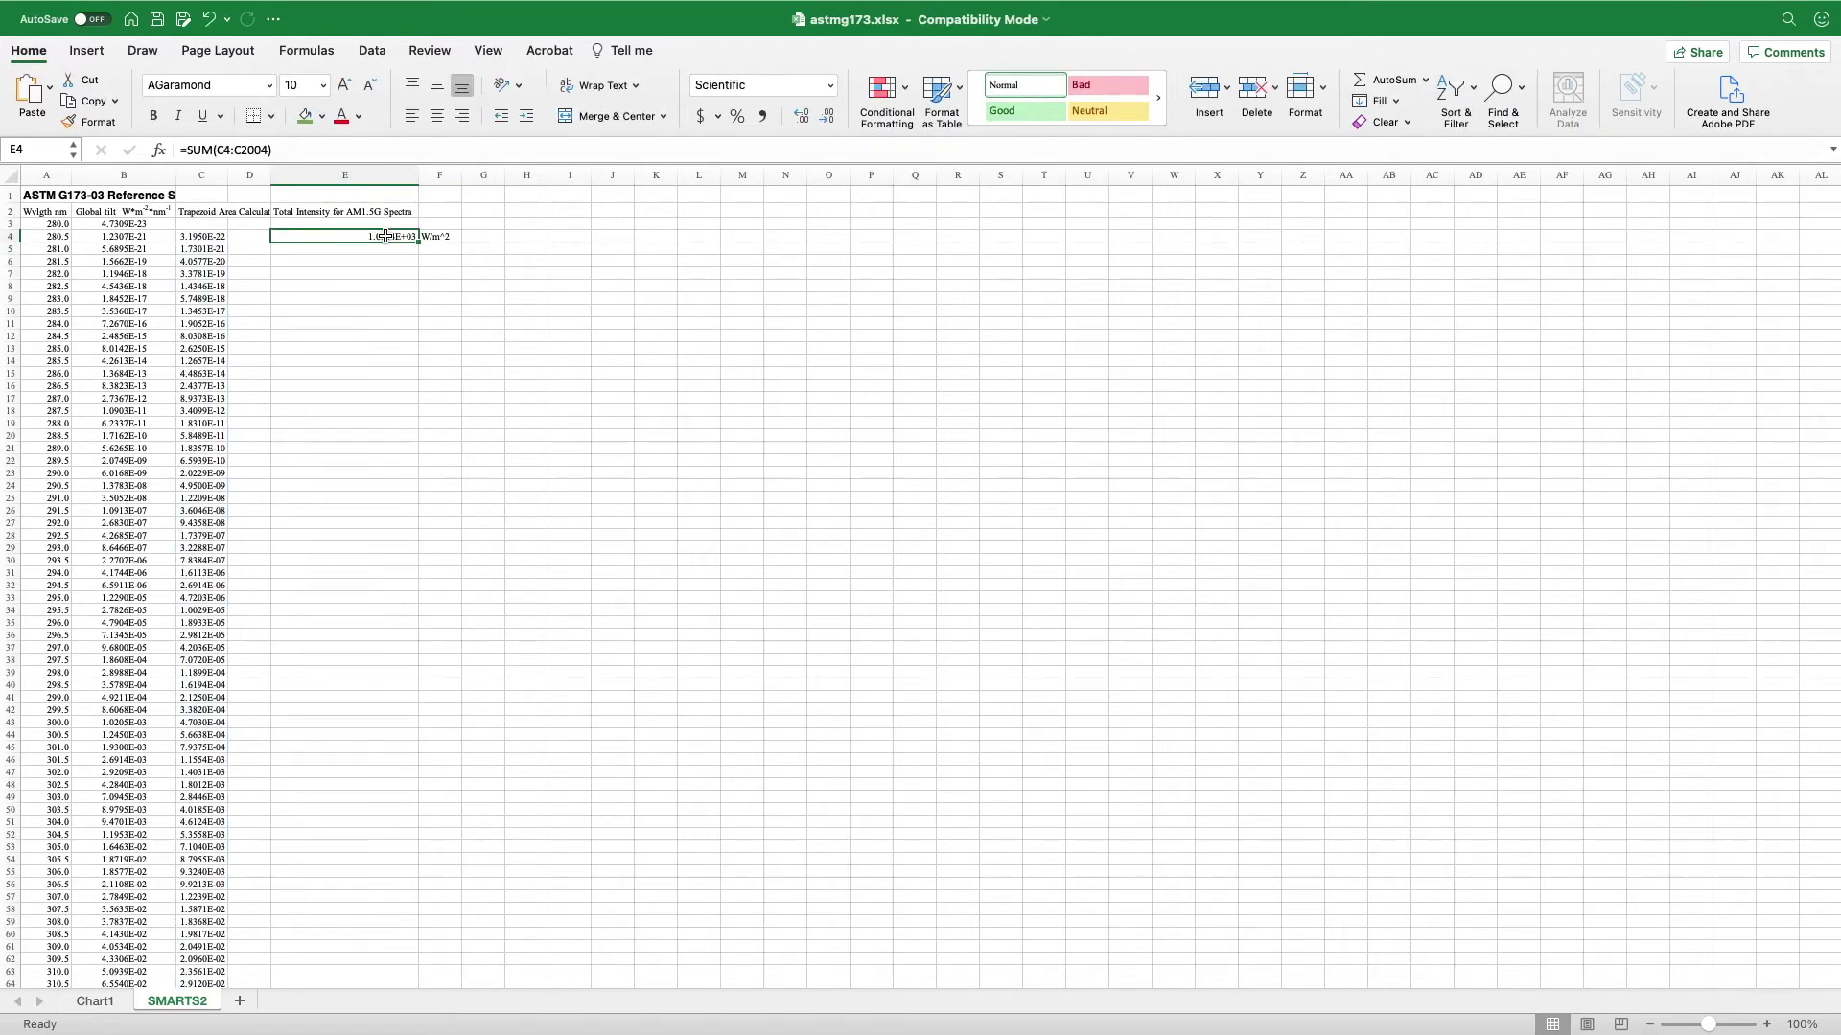
pyautogui.click(805, 117)
pyautogui.click(323, 116)
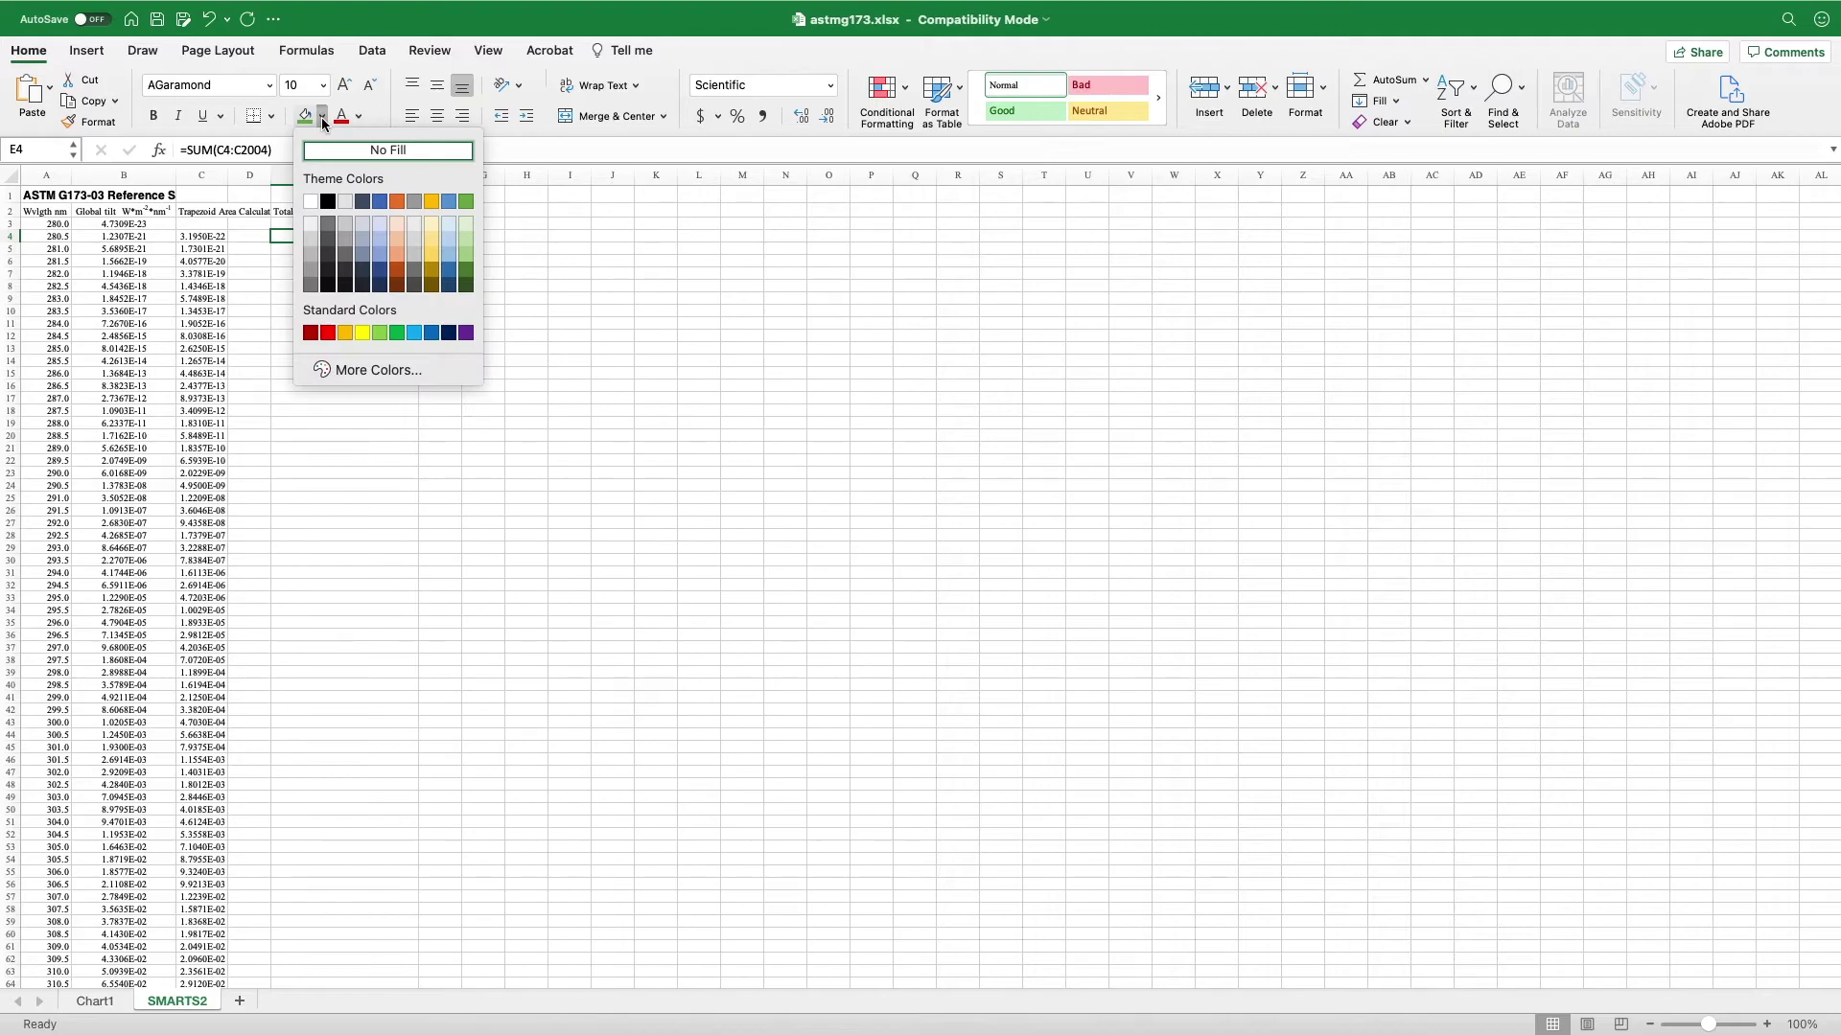
pyautogui.click(434, 203)
pyautogui.moveTo(405, 212); pyautogui.dragTo(441, 238)
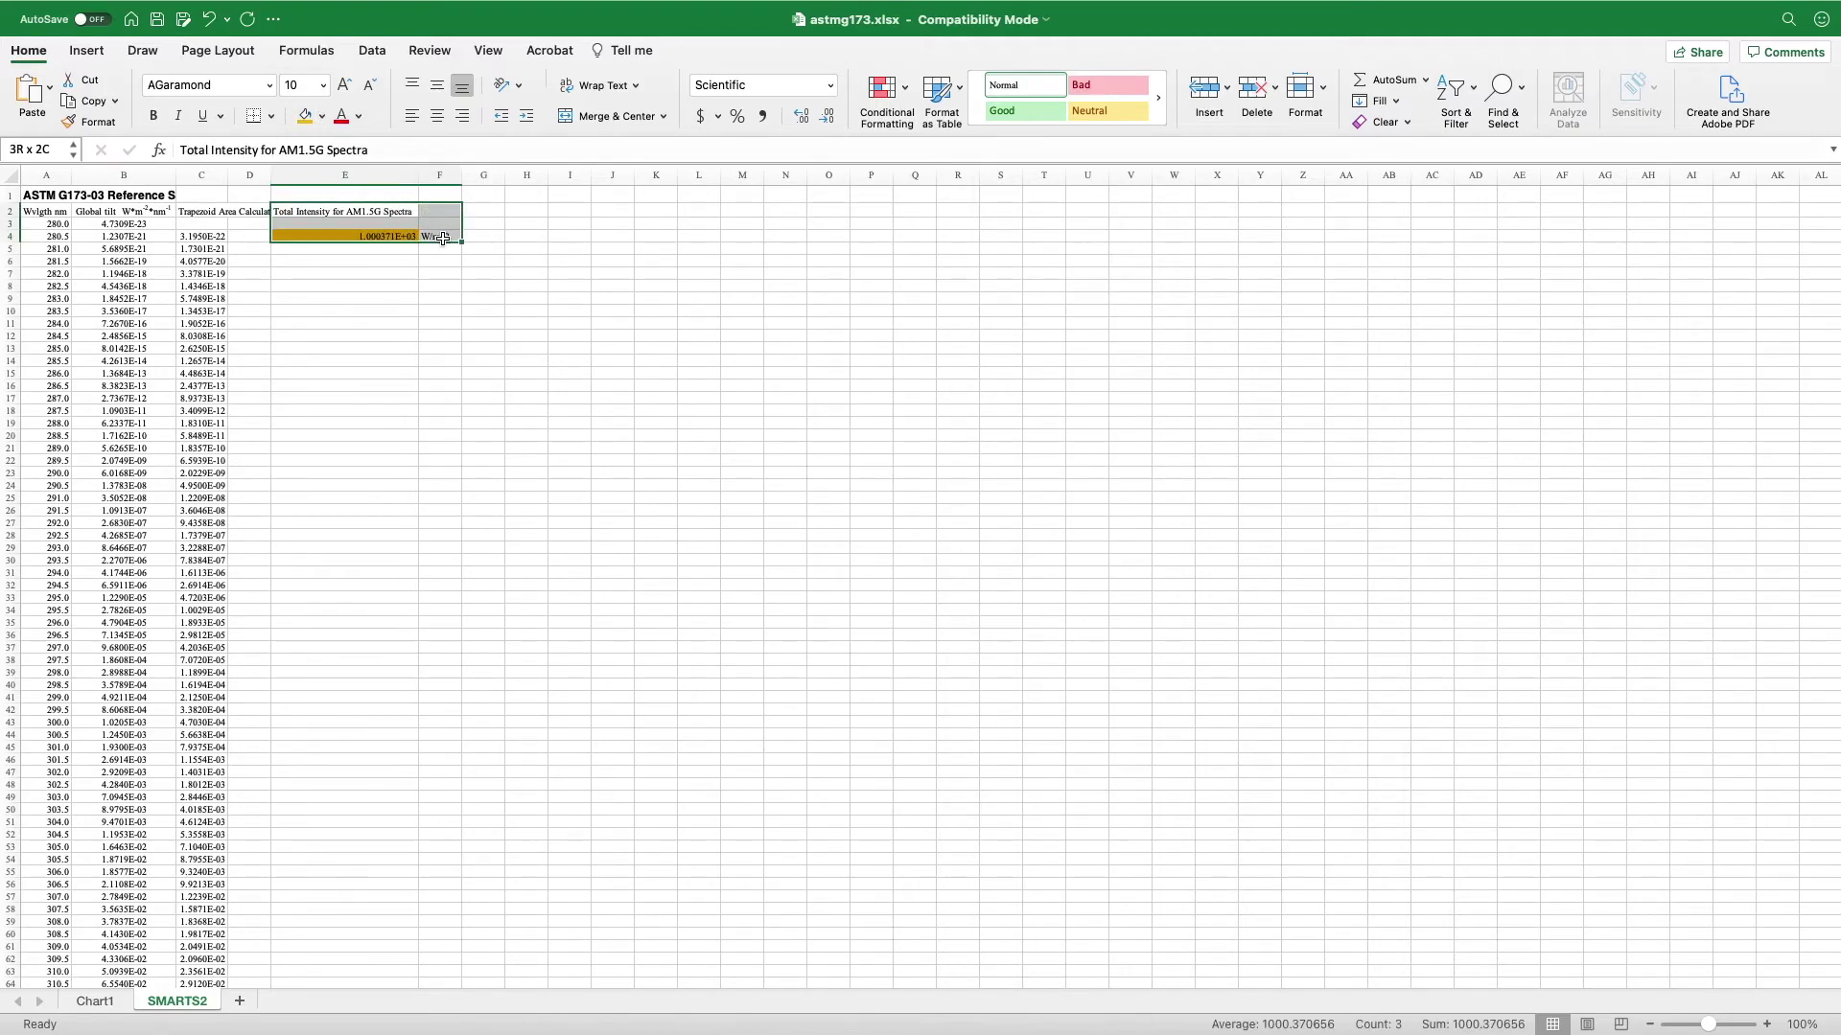
pyautogui.click(306, 117)
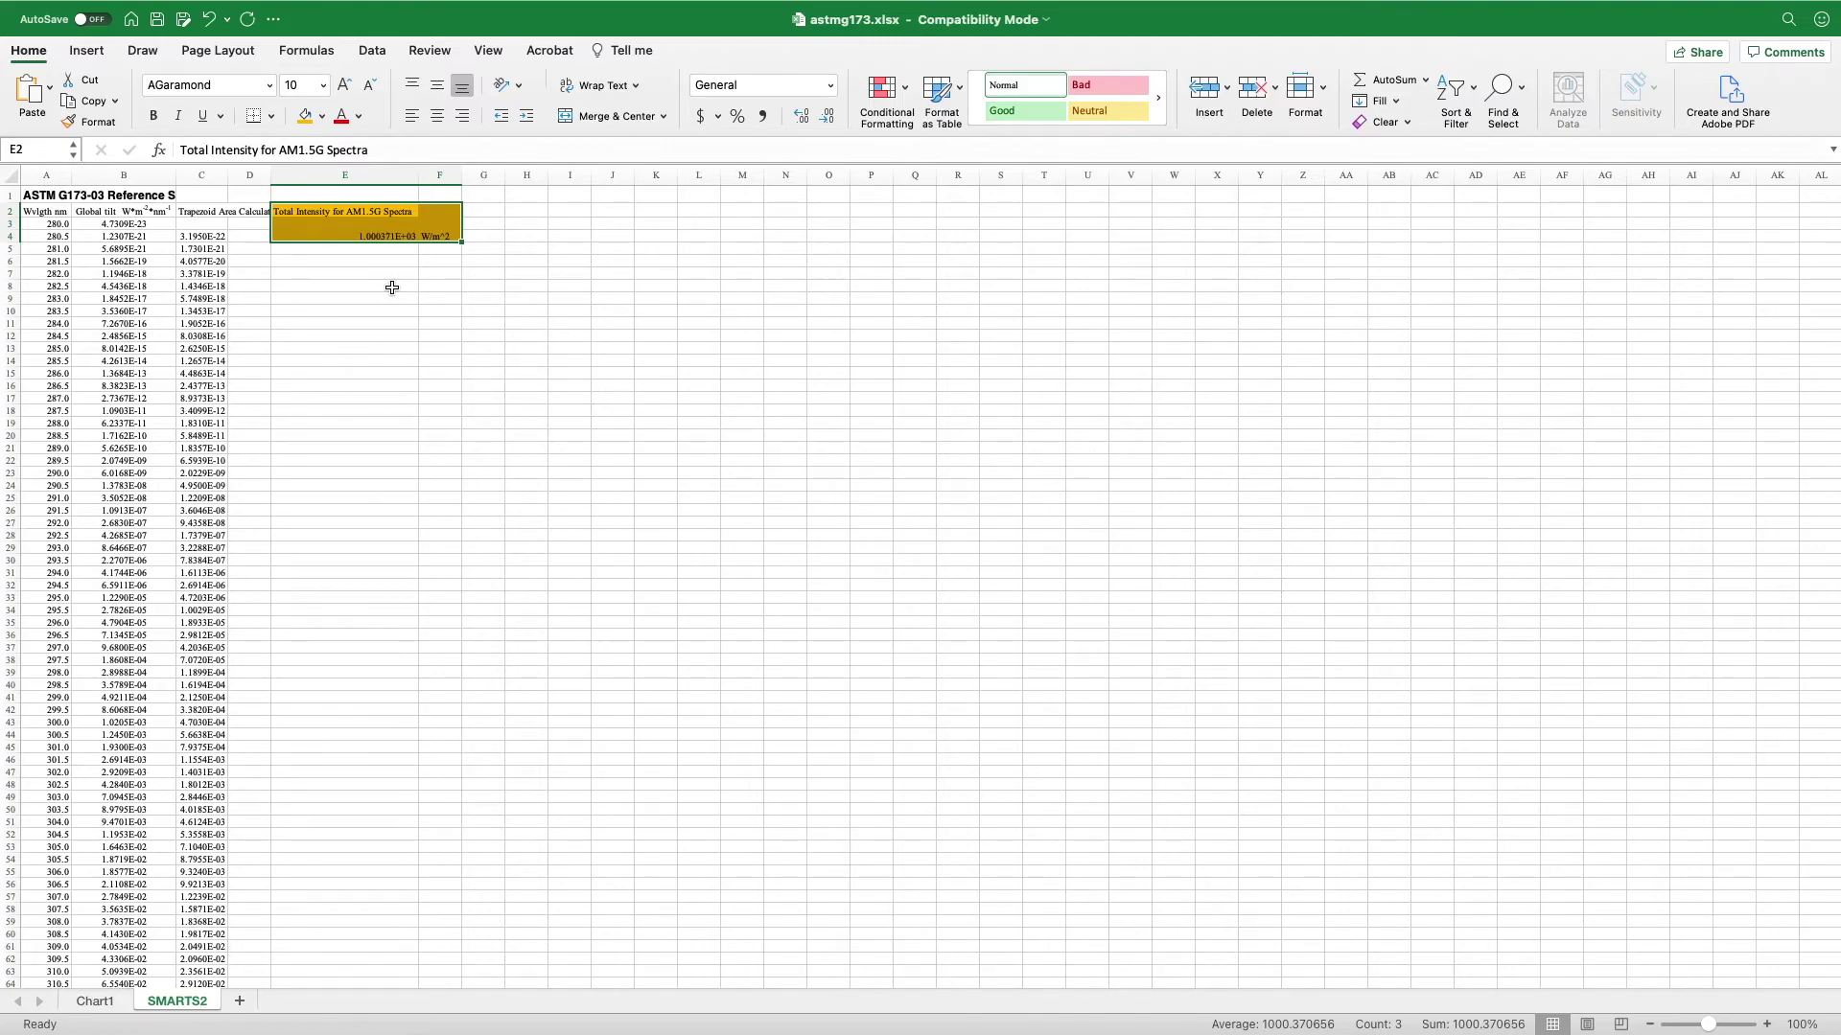
pyautogui.click(365, 249)
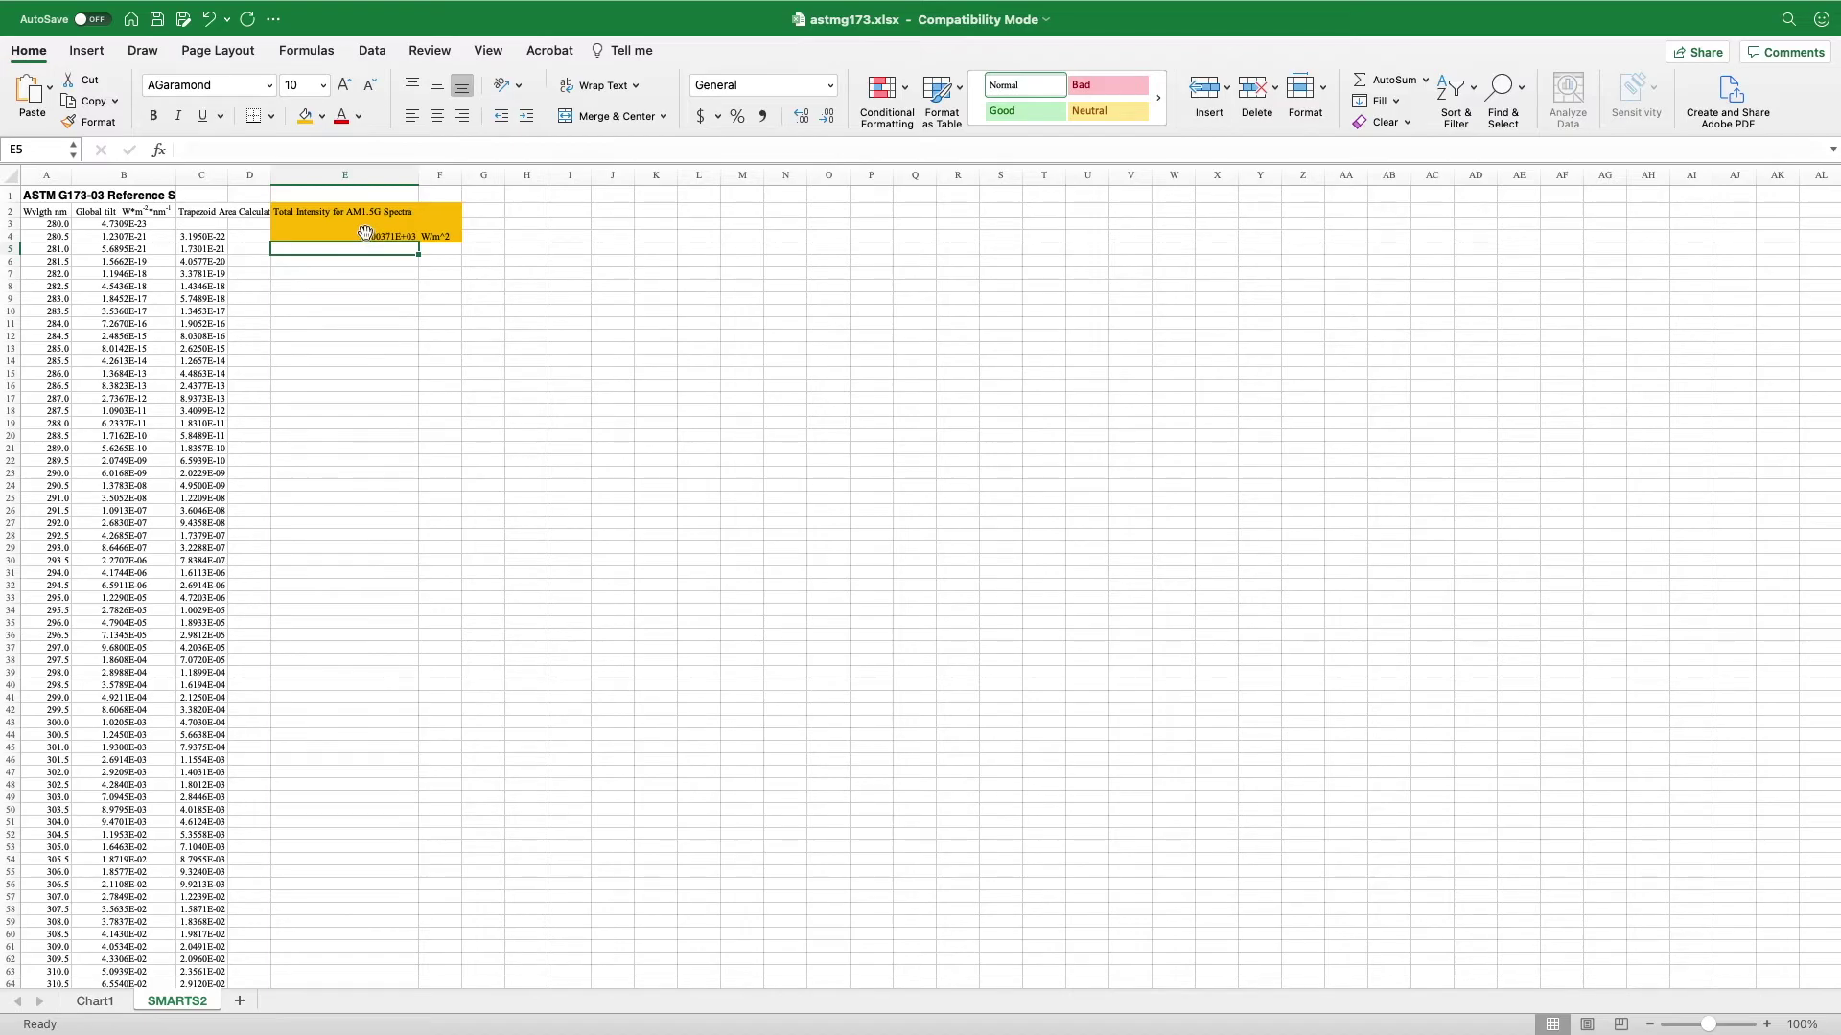
# Exit full screen and bring MATLAB forward, maximised, with integrate_am_G.m in focus.
pyautogui.moveTo(107, 6)
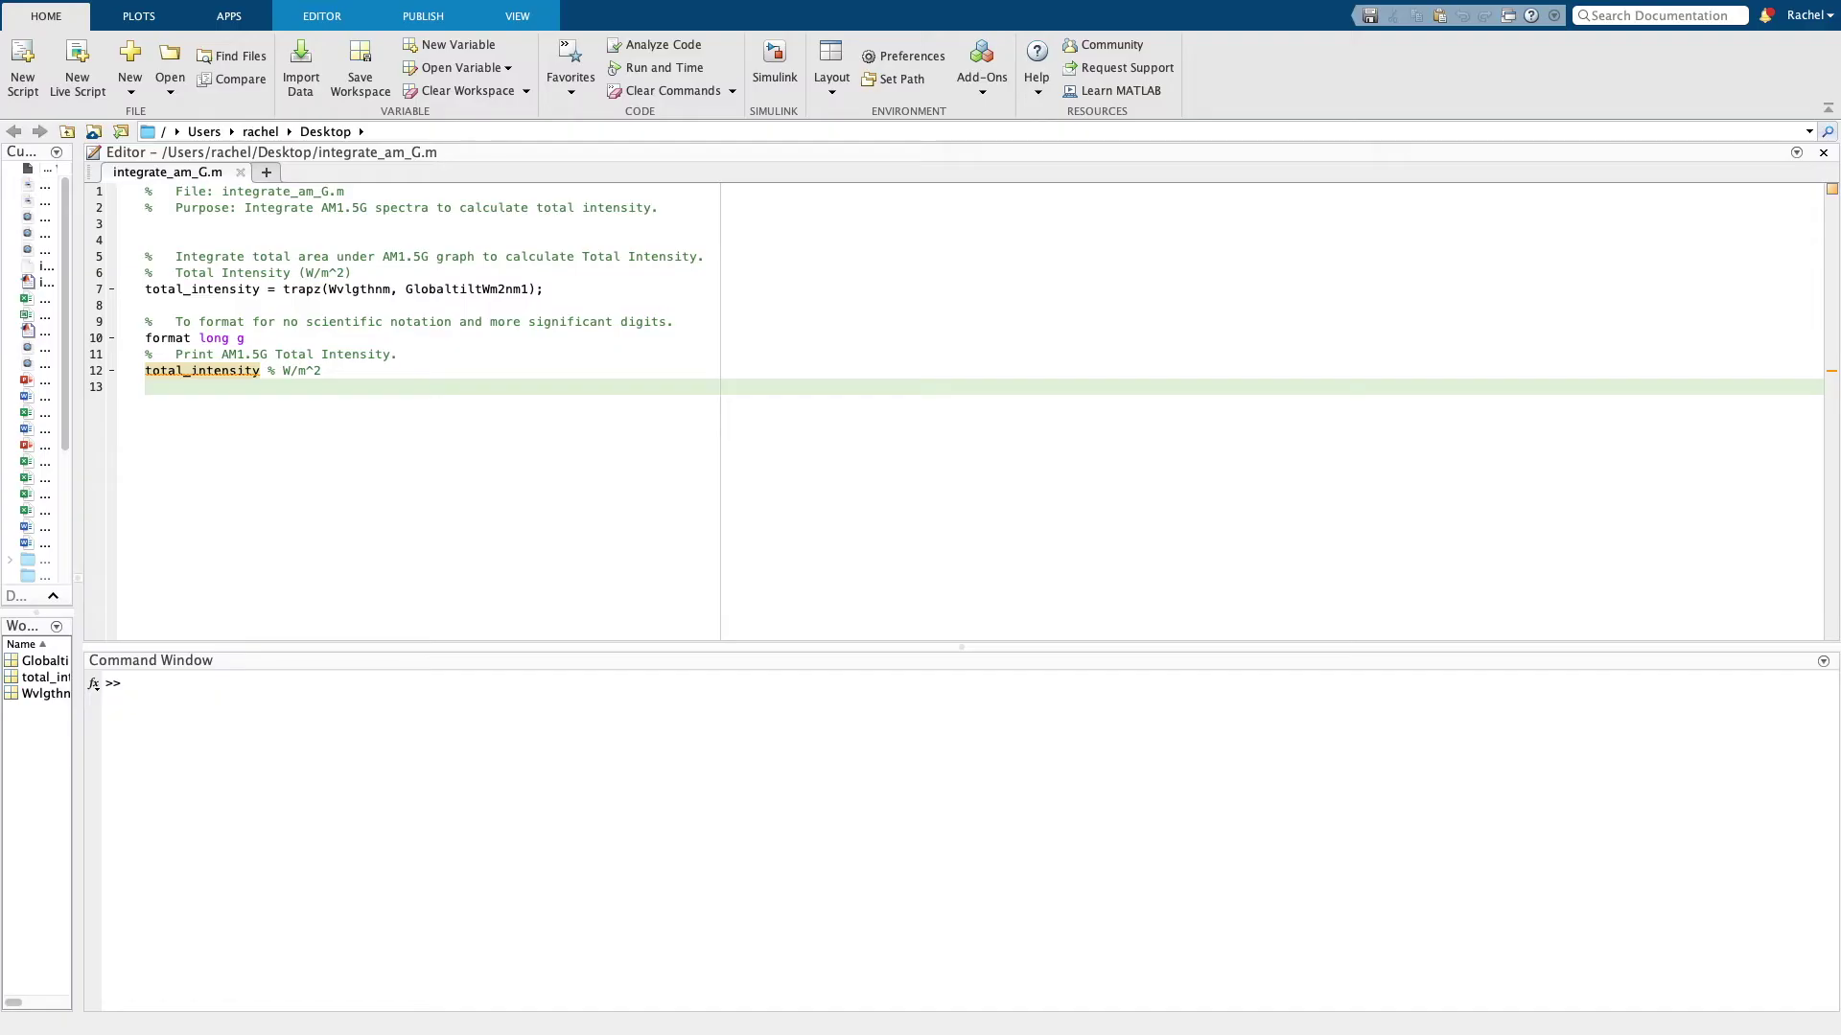
pyautogui.moveTo(309, 8)
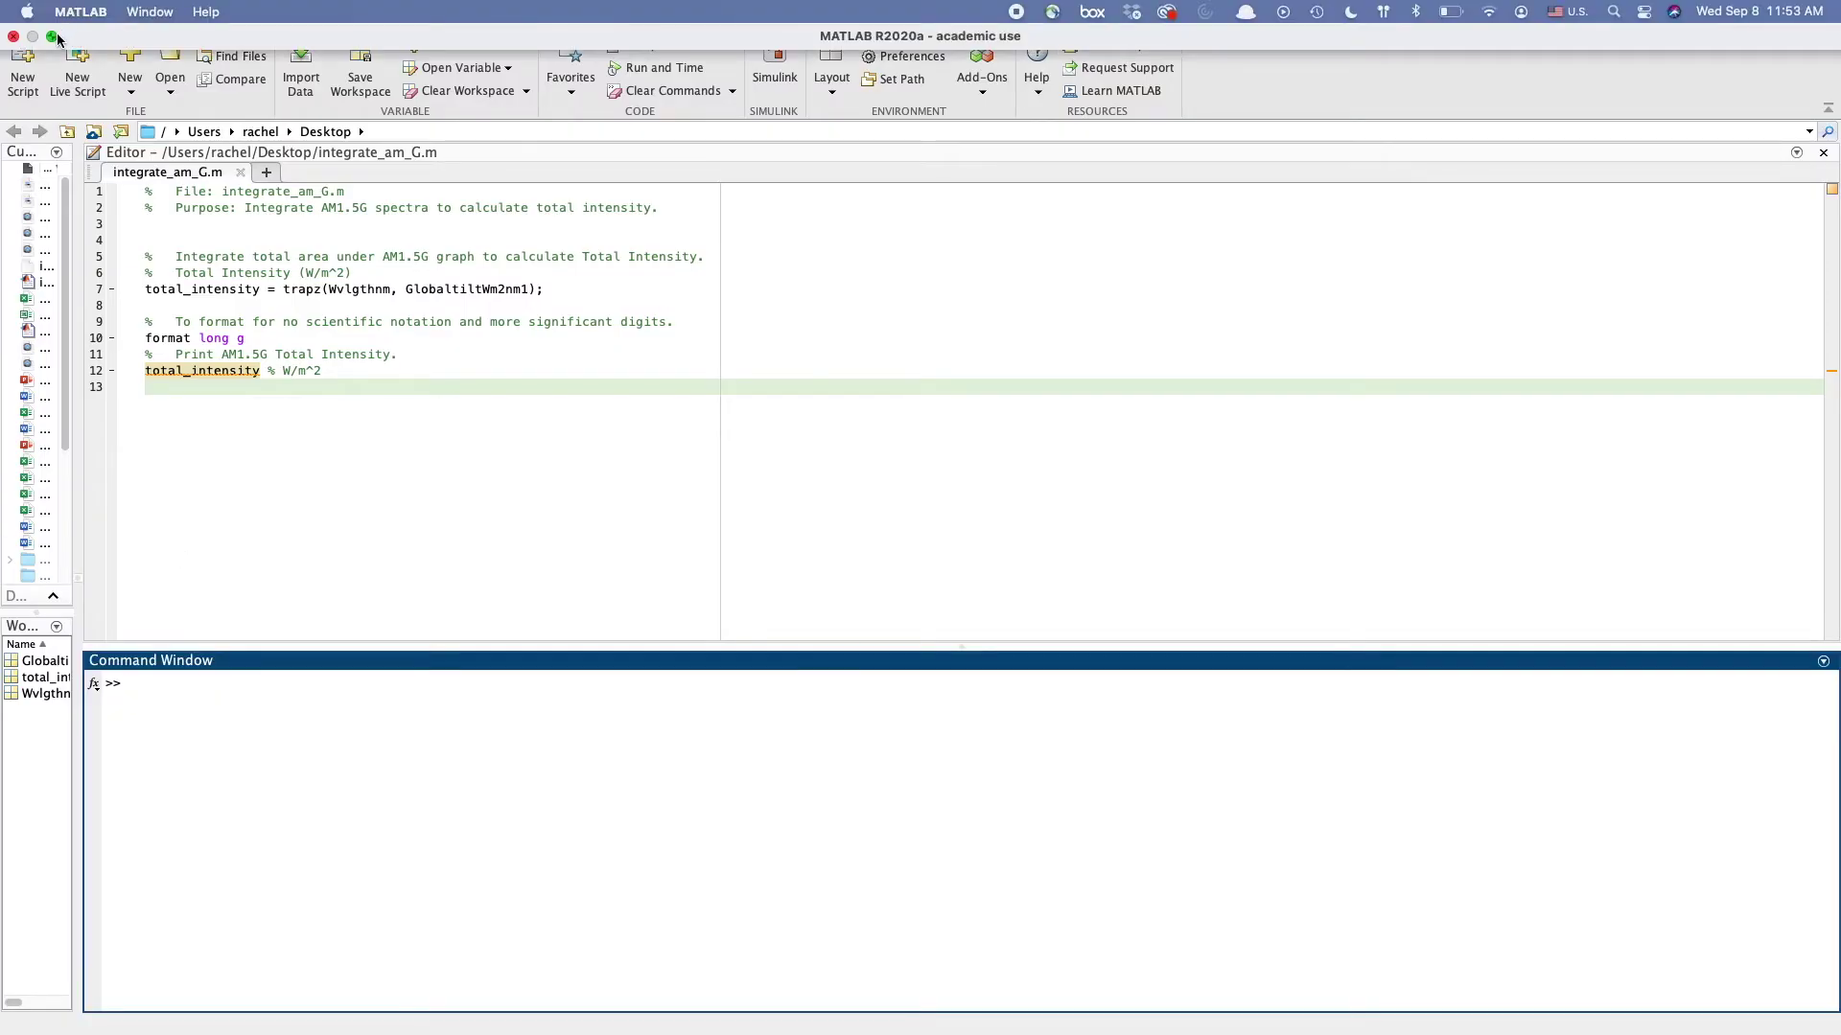
pyautogui.press('ctrl+super+f')
pyautogui.click(301, 90)
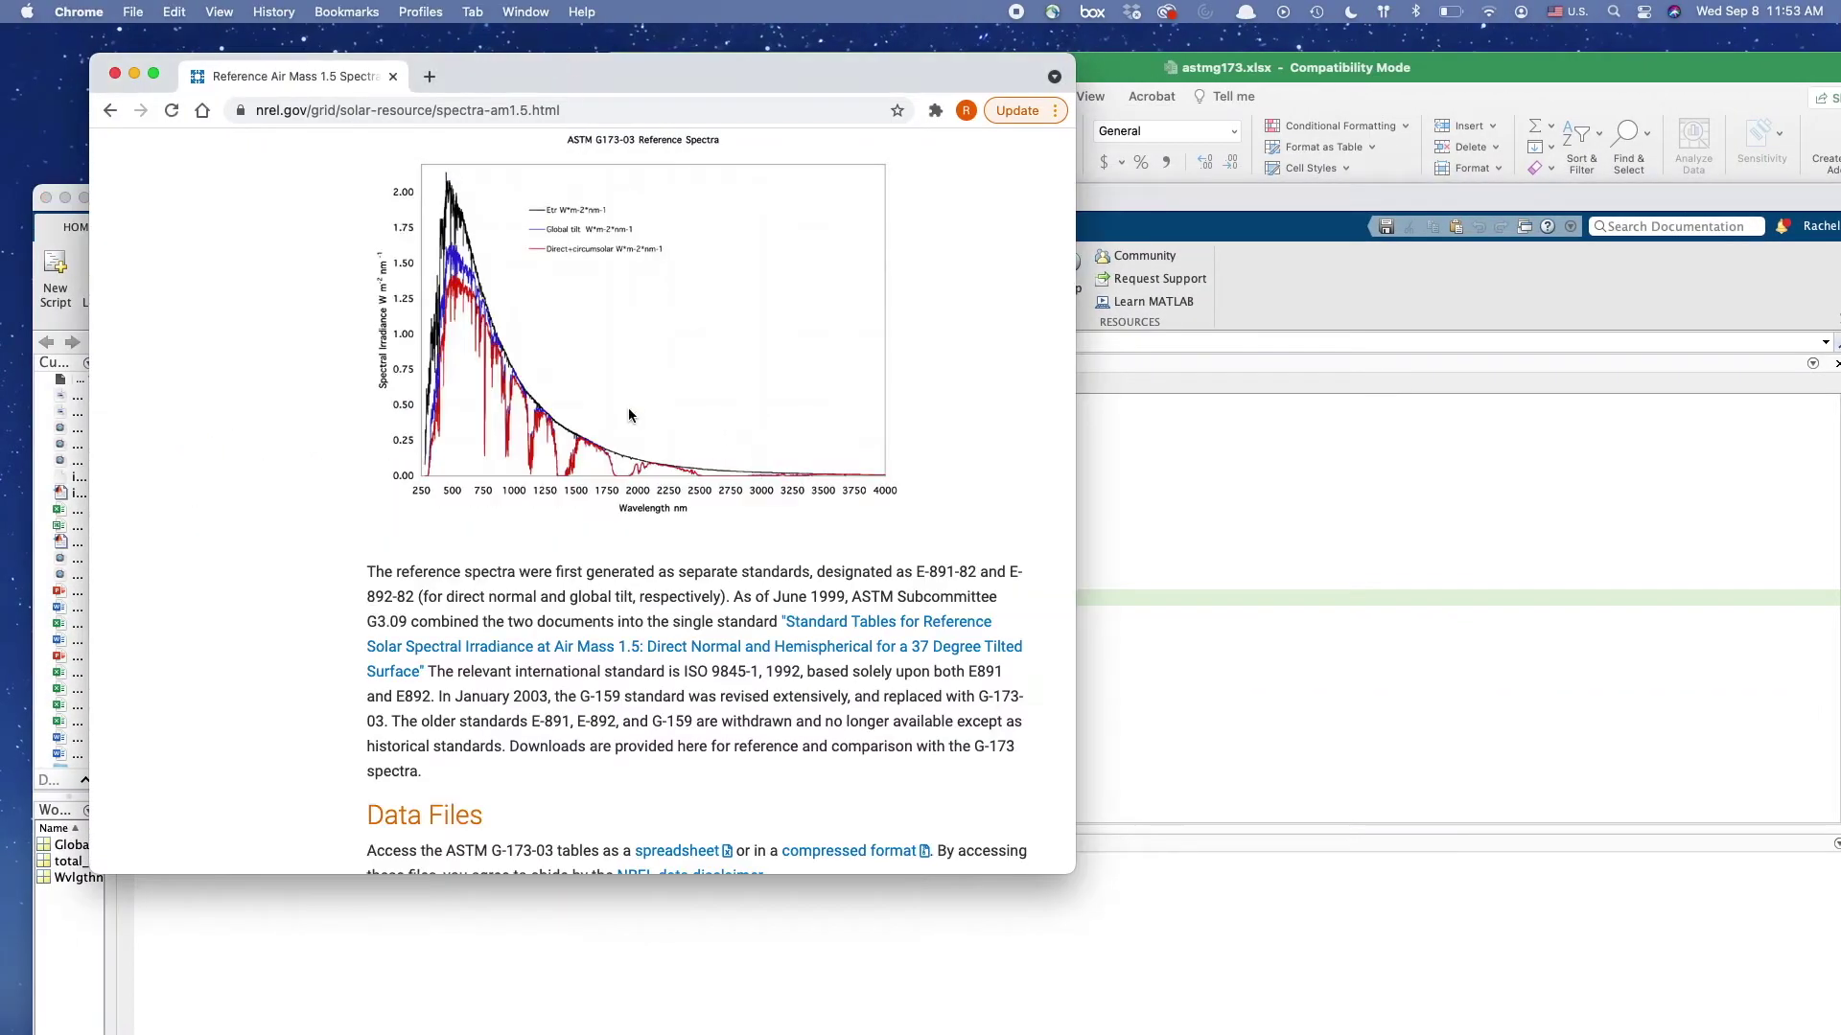
pyautogui.click(1191, 207)
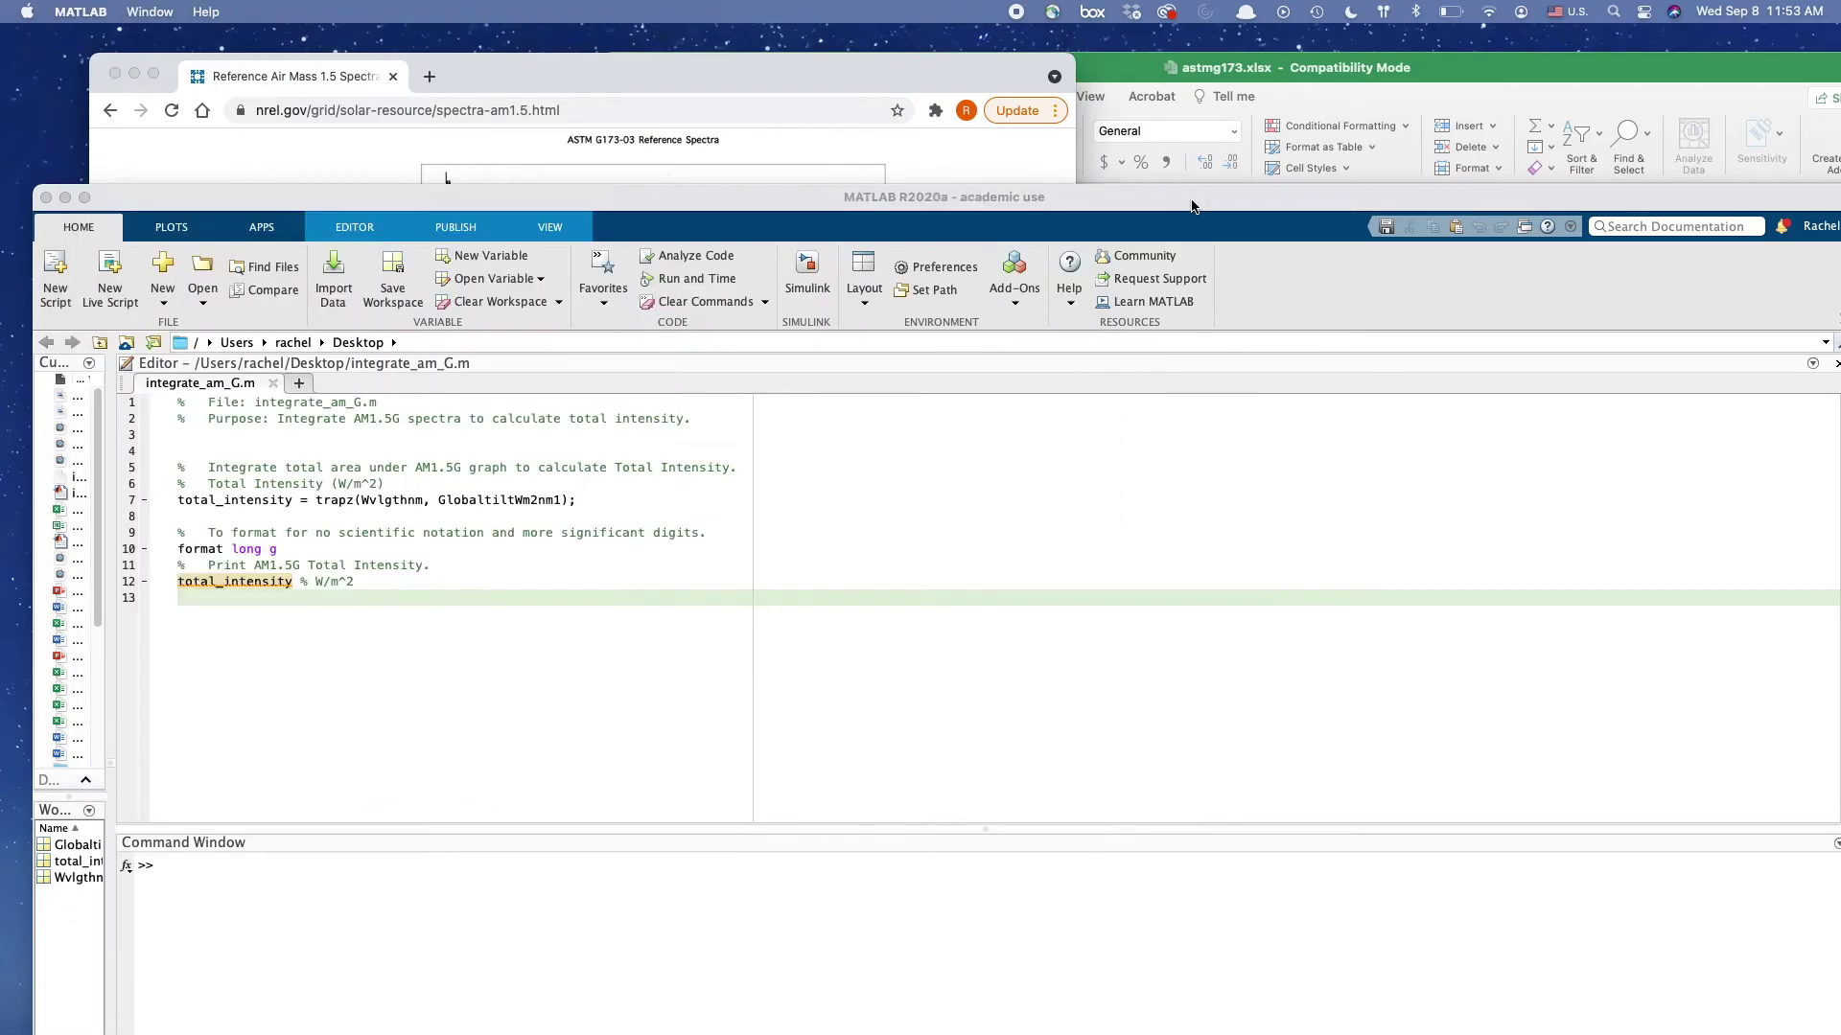
pyautogui.click(84, 197)
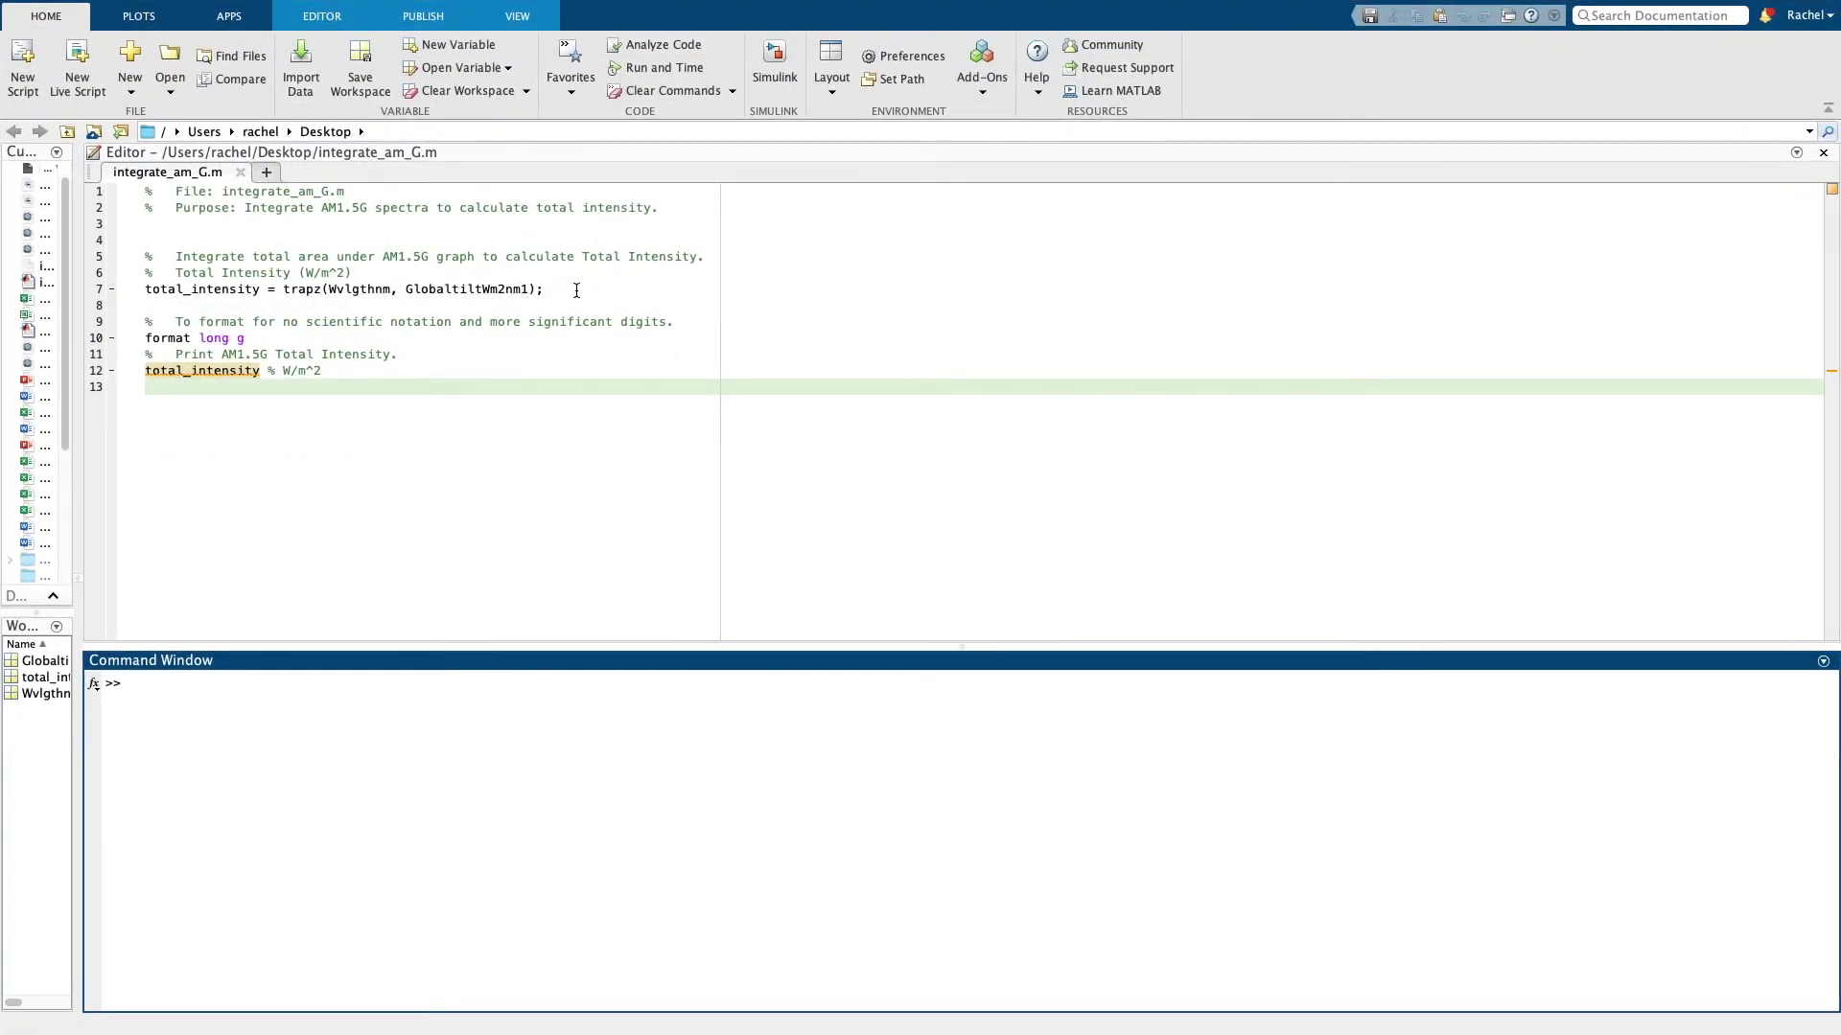
pyautogui.click(594, 225)
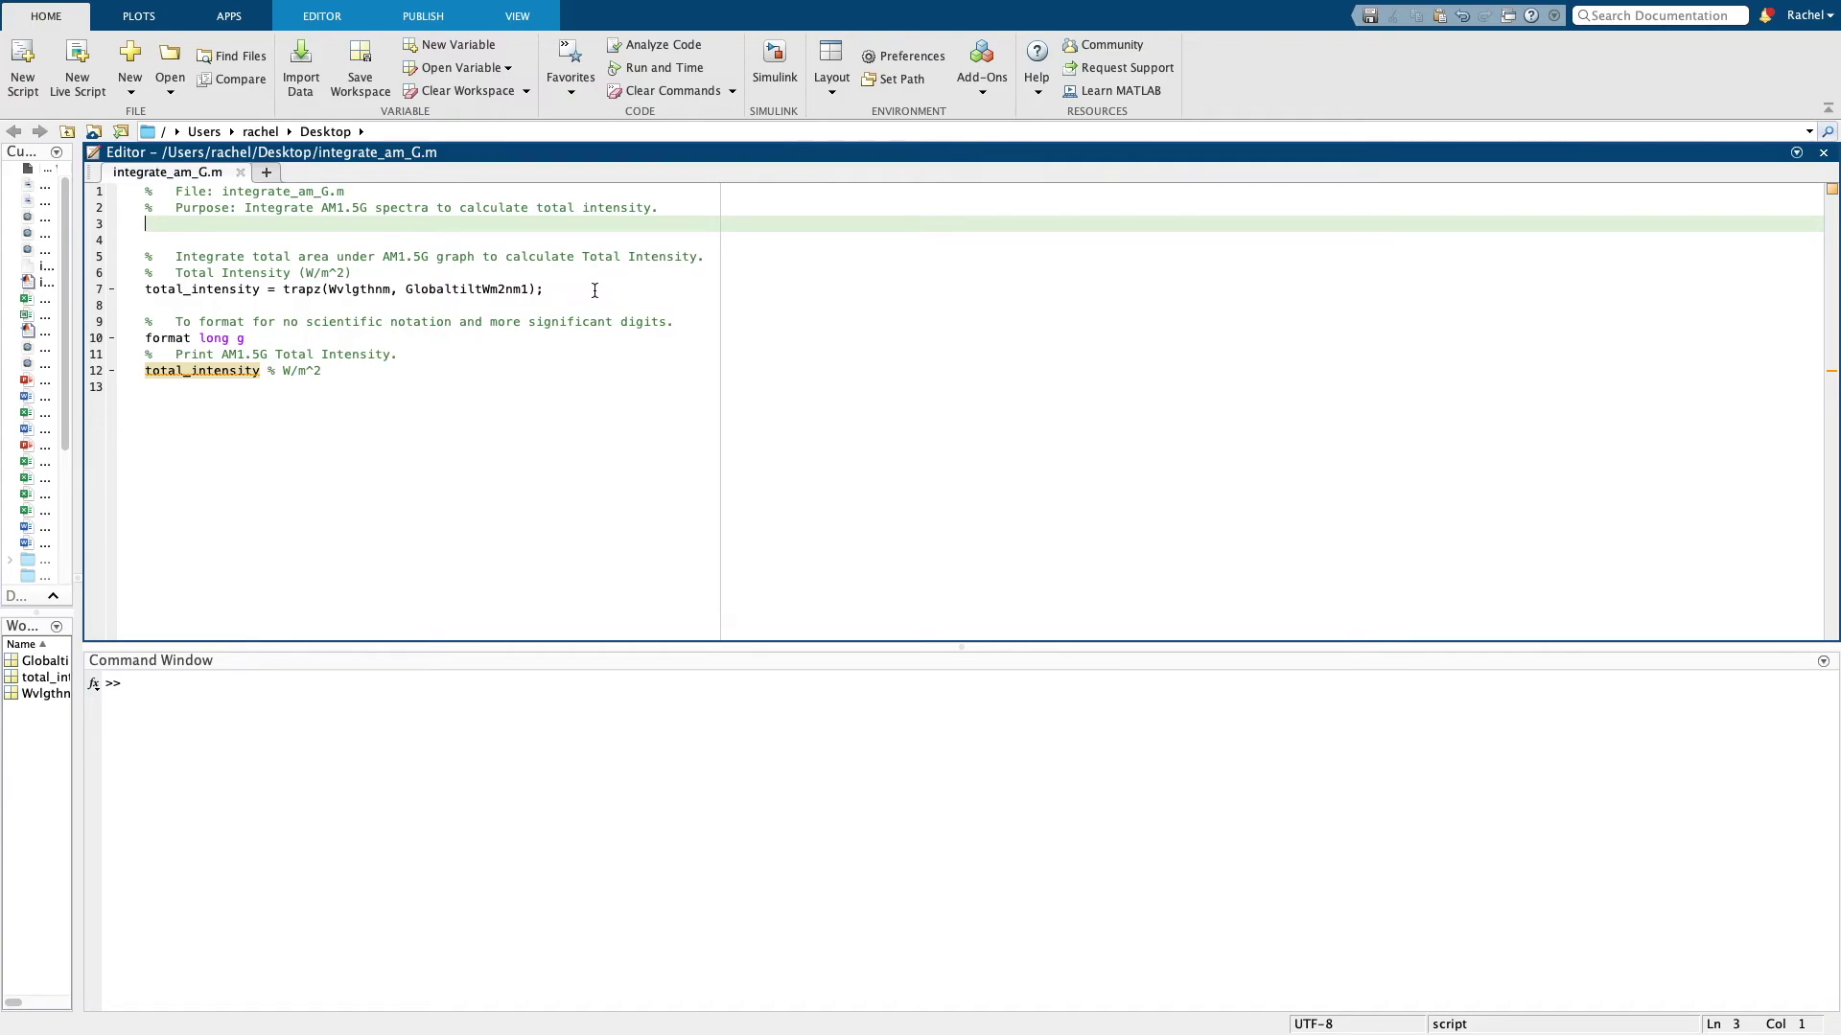
# Walk through the line 7 trapz call and its Wvlgthnm and GlobaltiltWm2nm1 arguments.
pyautogui.moveTo(595, 290); pyautogui.dragTo(134, 289)
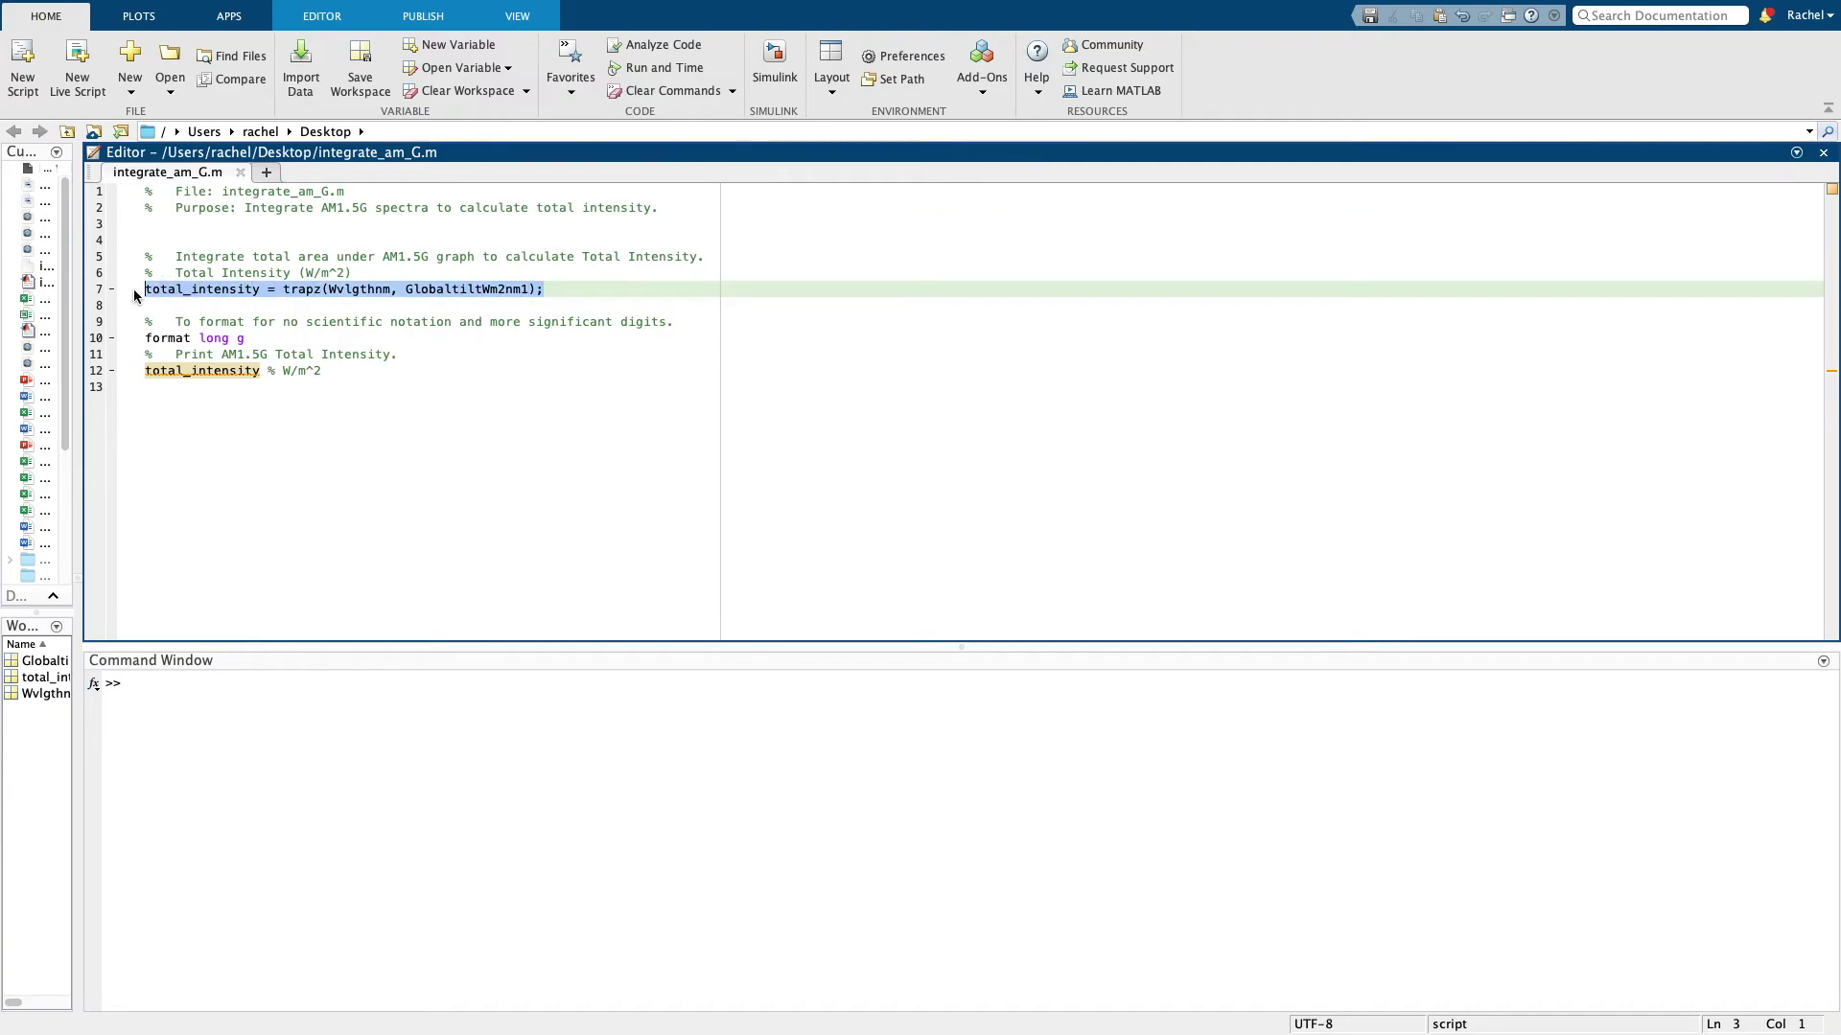
pyautogui.doubleClick(303, 289)
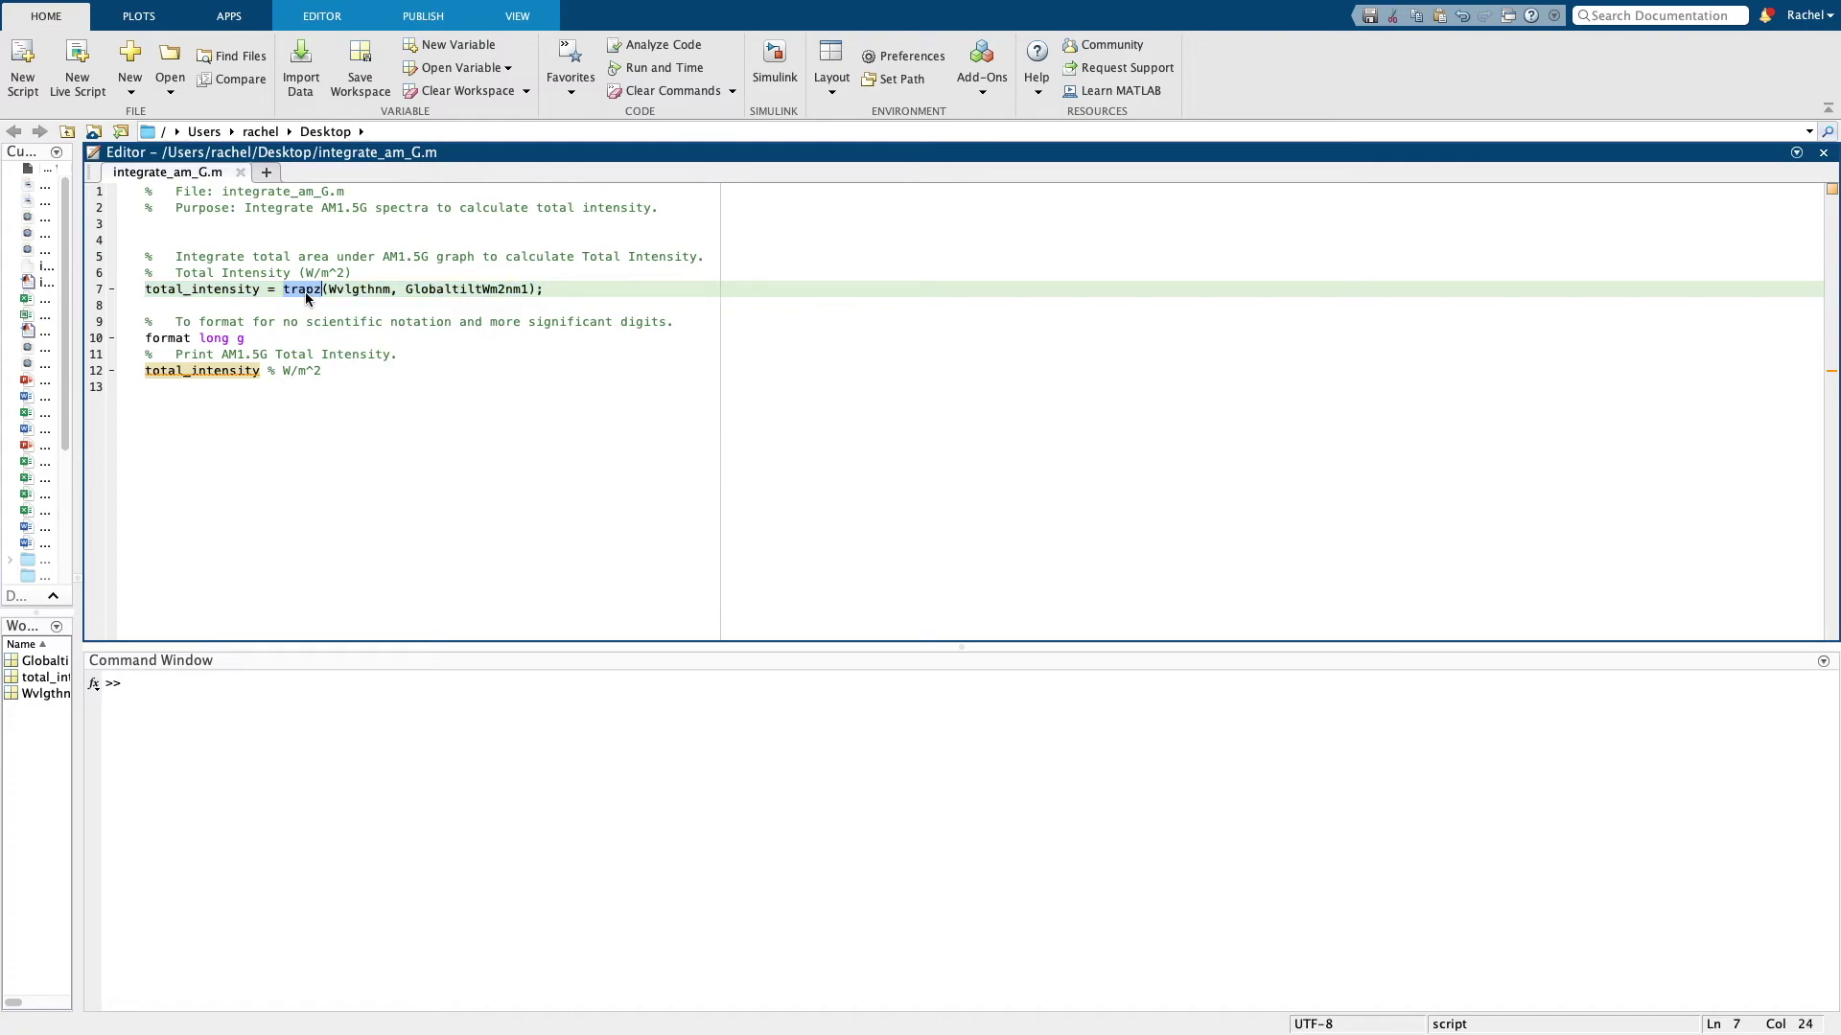
pyautogui.click(555, 291)
pyautogui.click(344, 288)
pyautogui.click(428, 289)
pyautogui.doubleClick(369, 291)
pyautogui.doubleClick(448, 293)
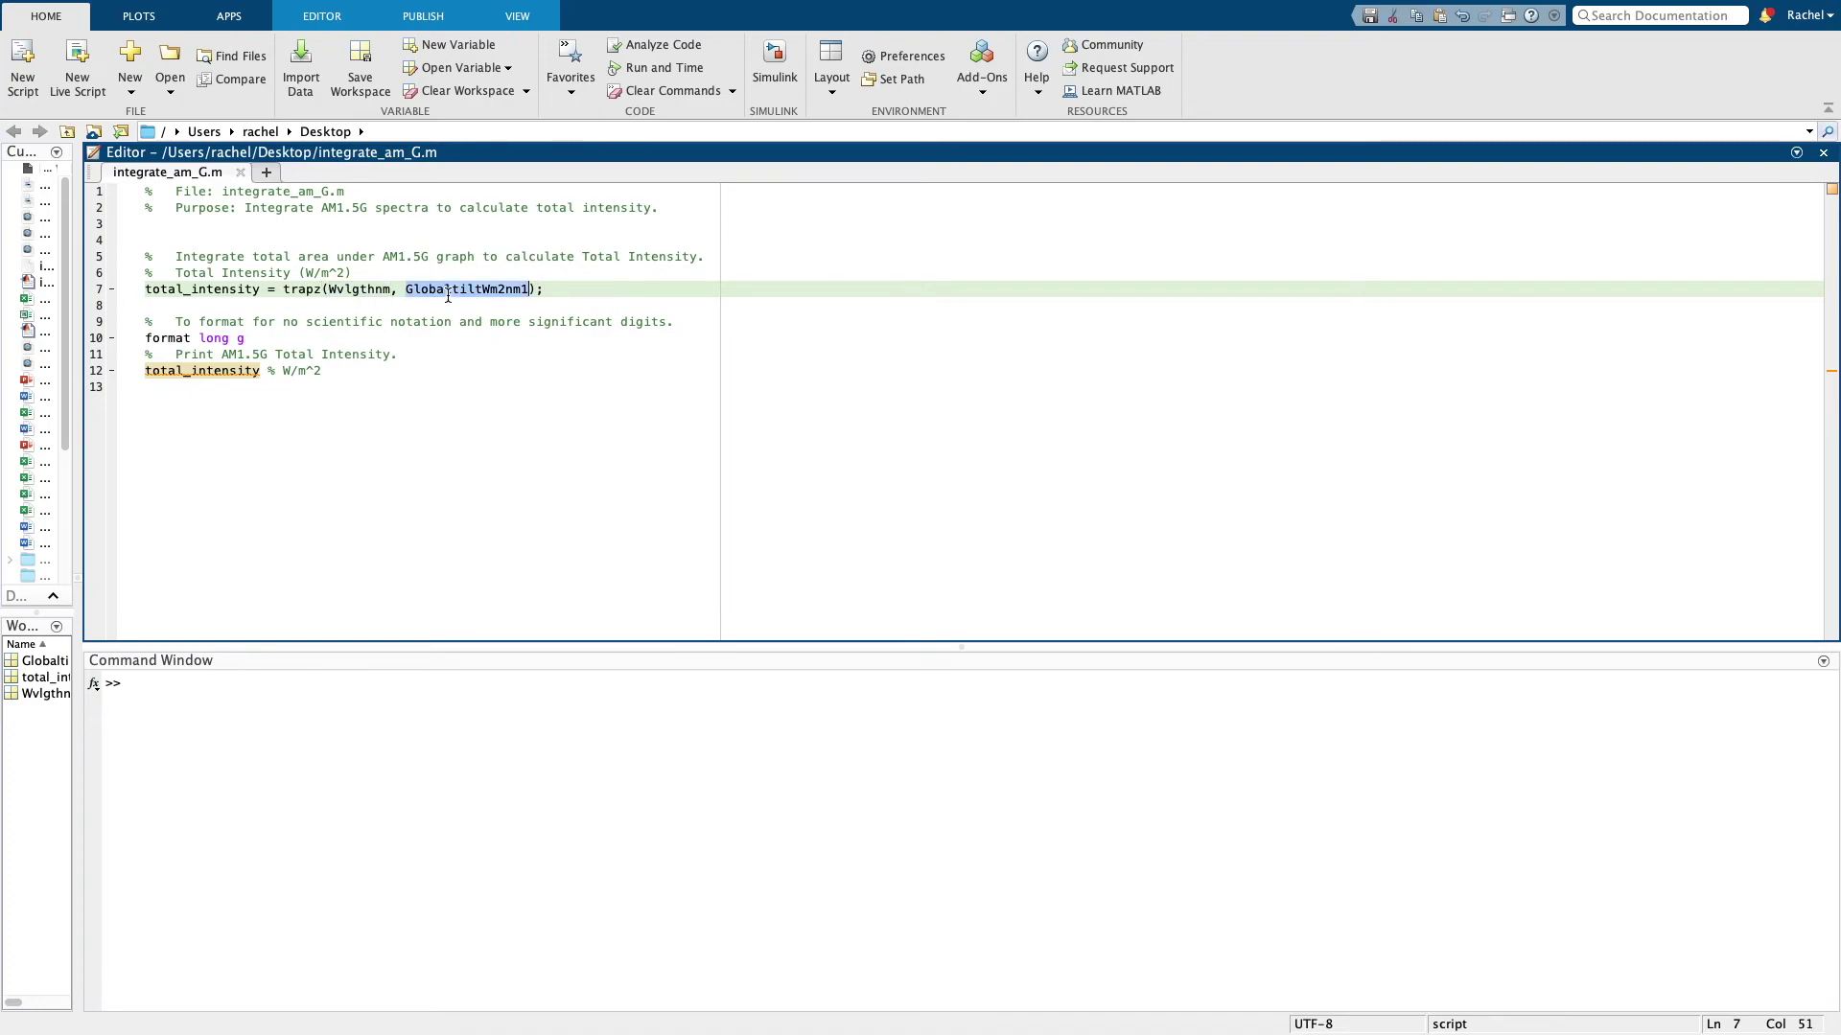
pyautogui.click(586, 291)
# Point out the format long g line and the line printing total_intensity.
pyautogui.moveTo(145, 339); pyautogui.dragTo(248, 338)
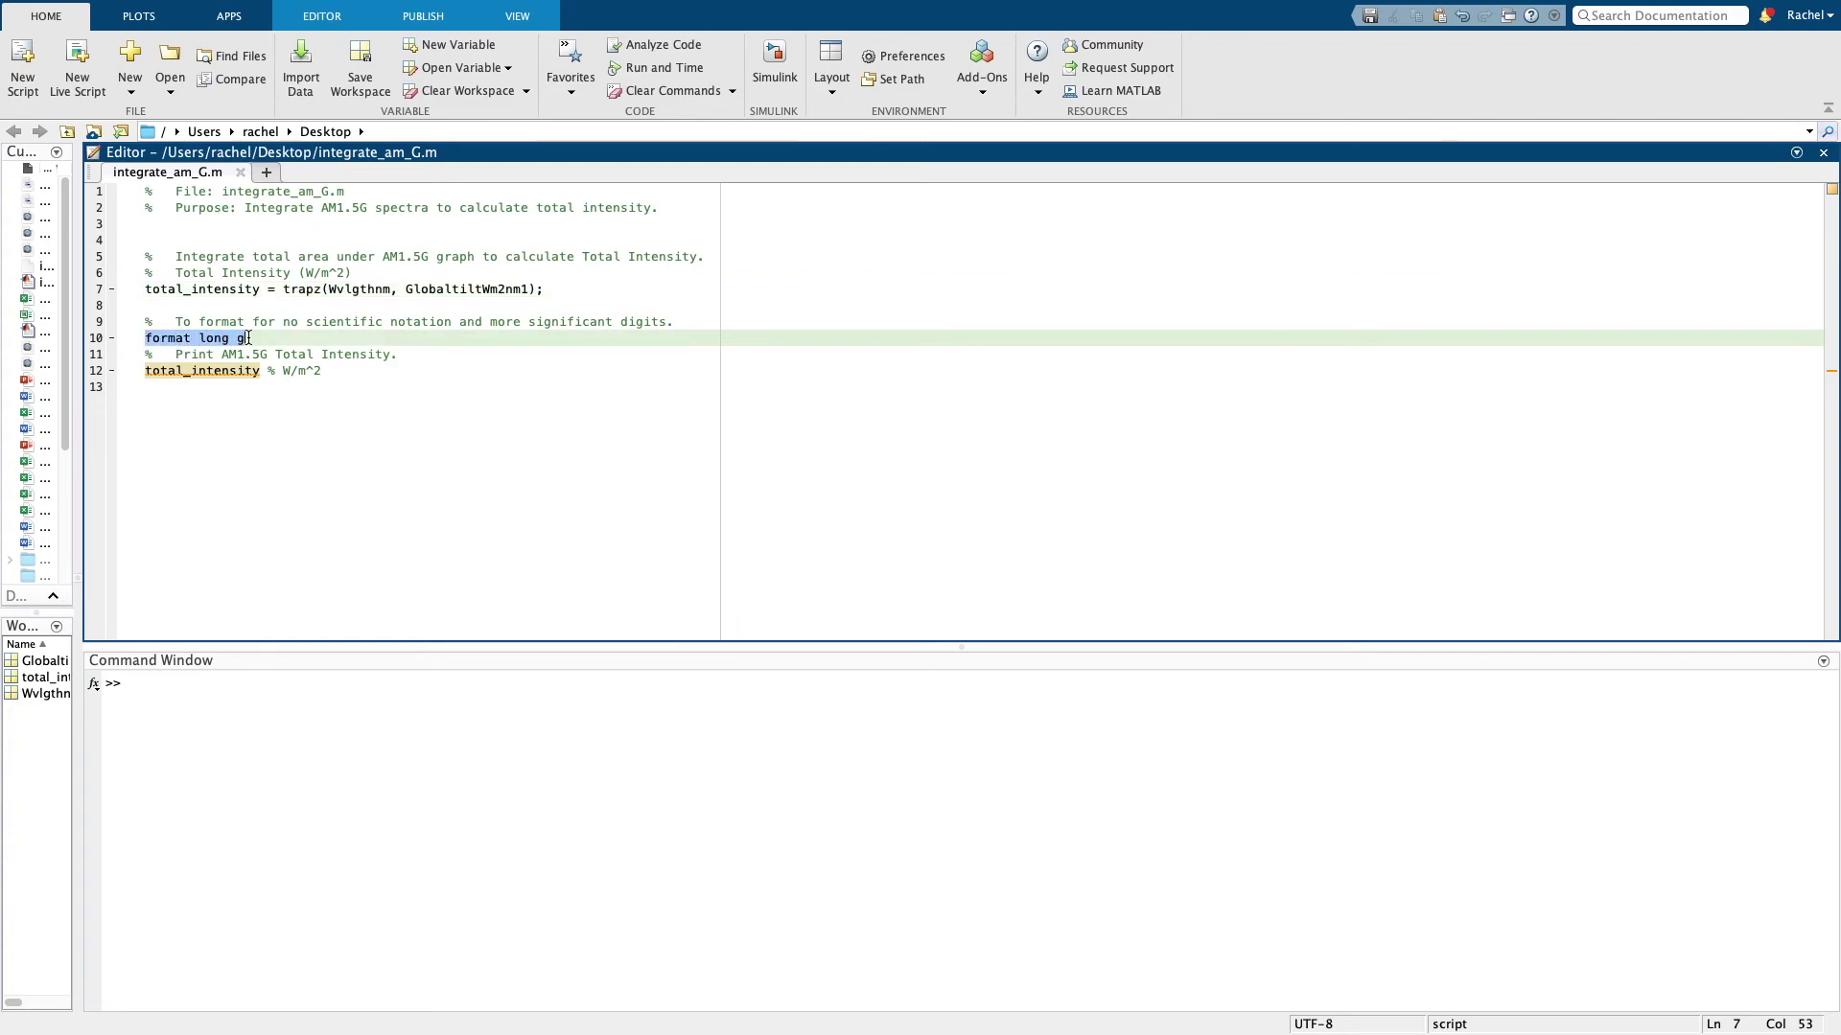
pyautogui.click(298, 338)
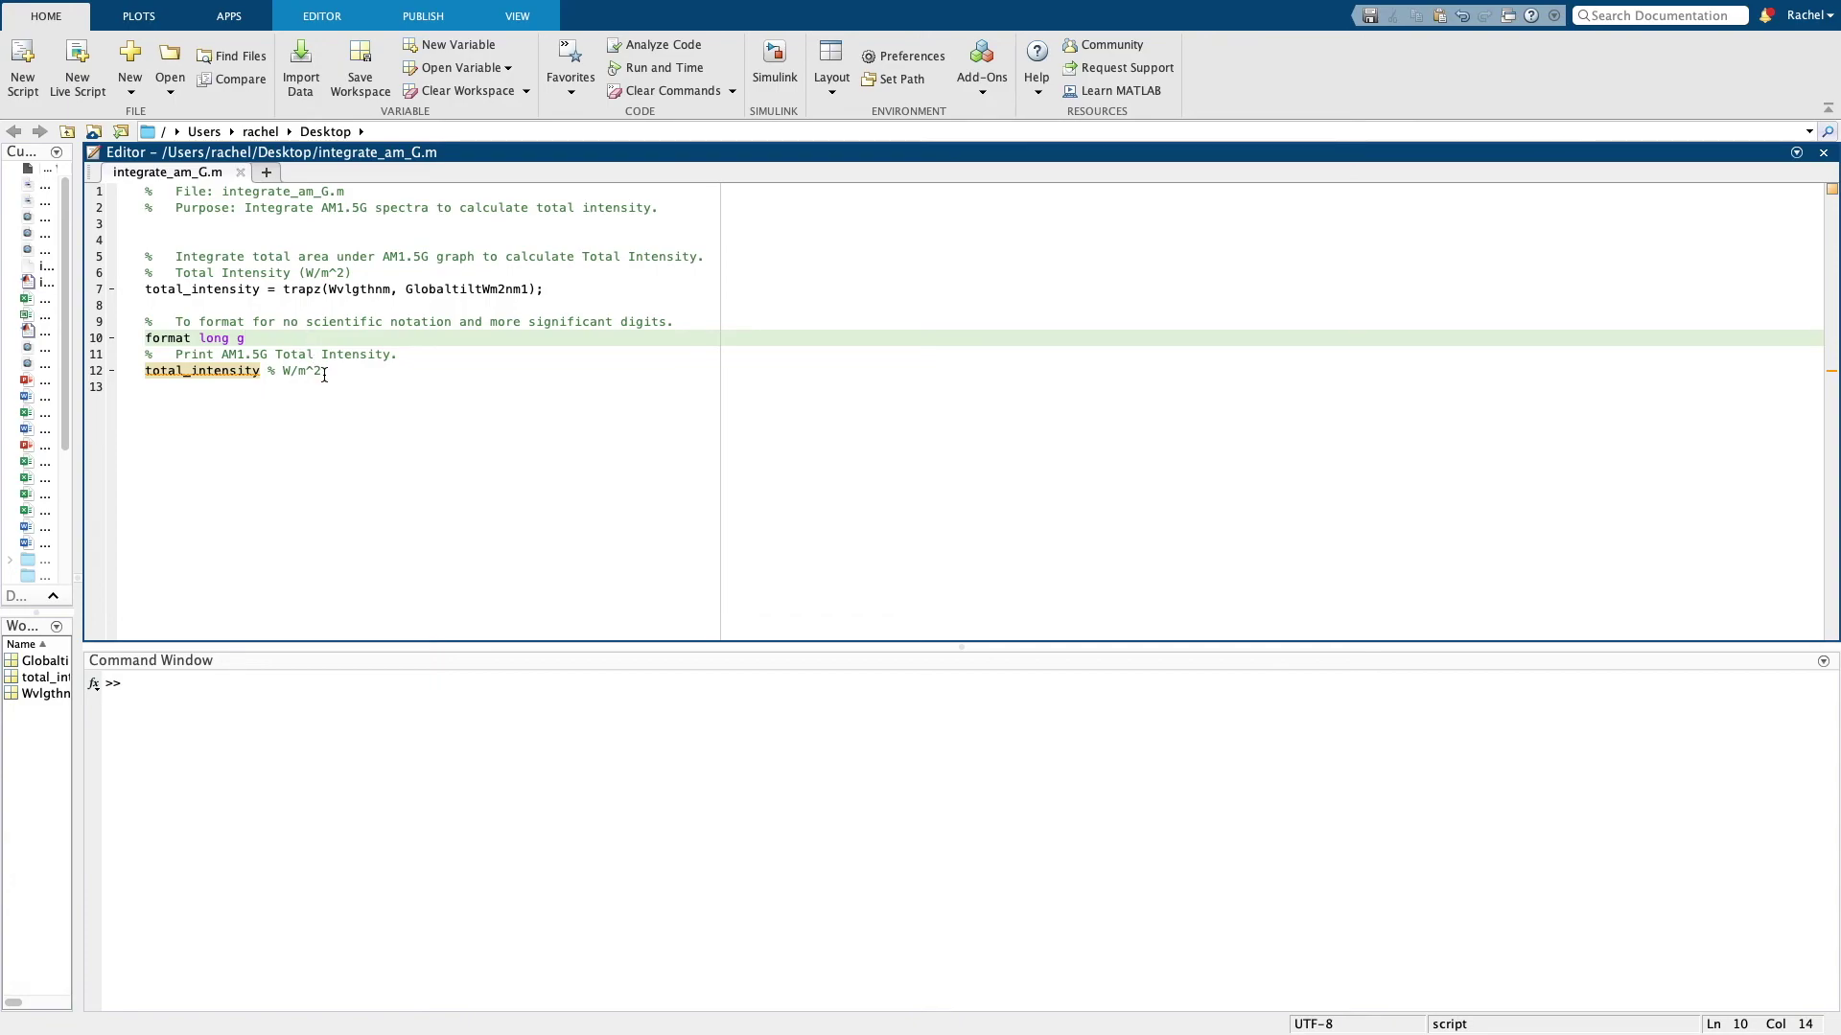
pyautogui.moveTo(340, 373); pyautogui.dragTo(147, 376)
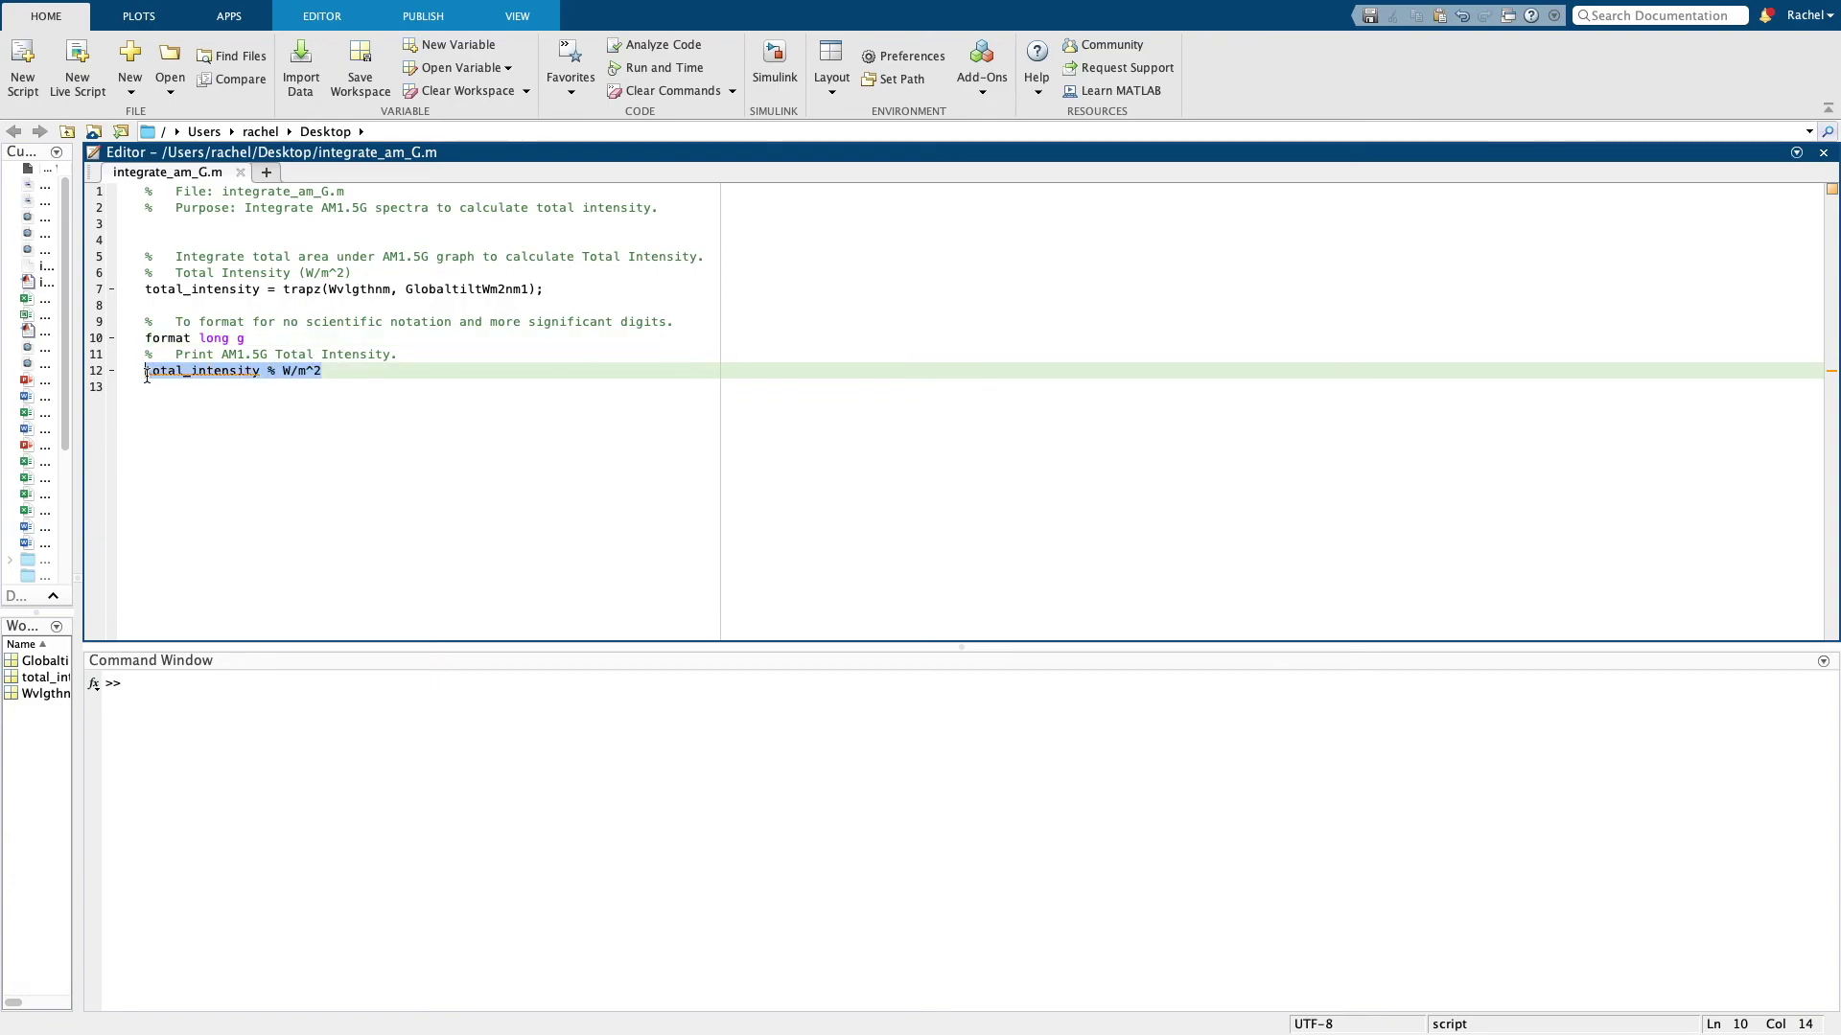
pyautogui.click(357, 371)
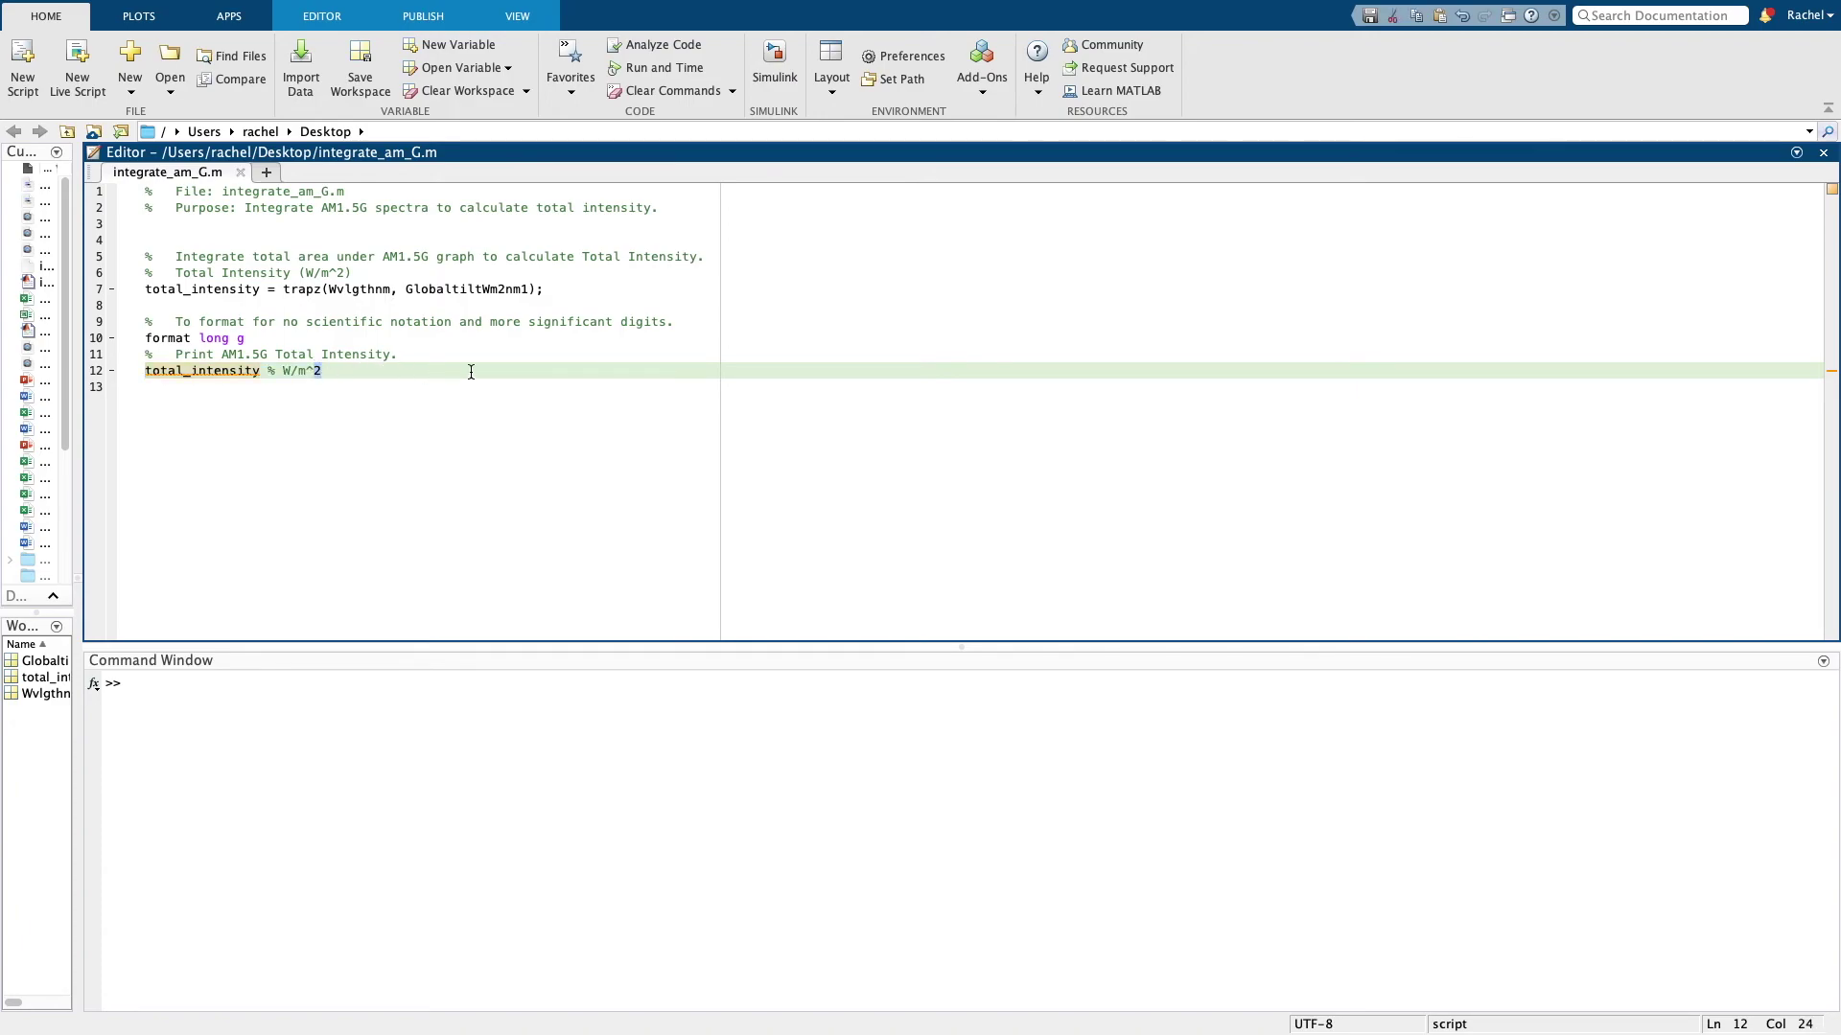
# Run the script, showing total_intensity = 1000.37065557344, then exit full screen.
pyautogui.press('F5')
pyautogui.moveTo(308, 736); pyautogui.dragTo(96, 698)
pyautogui.click(338, 747)
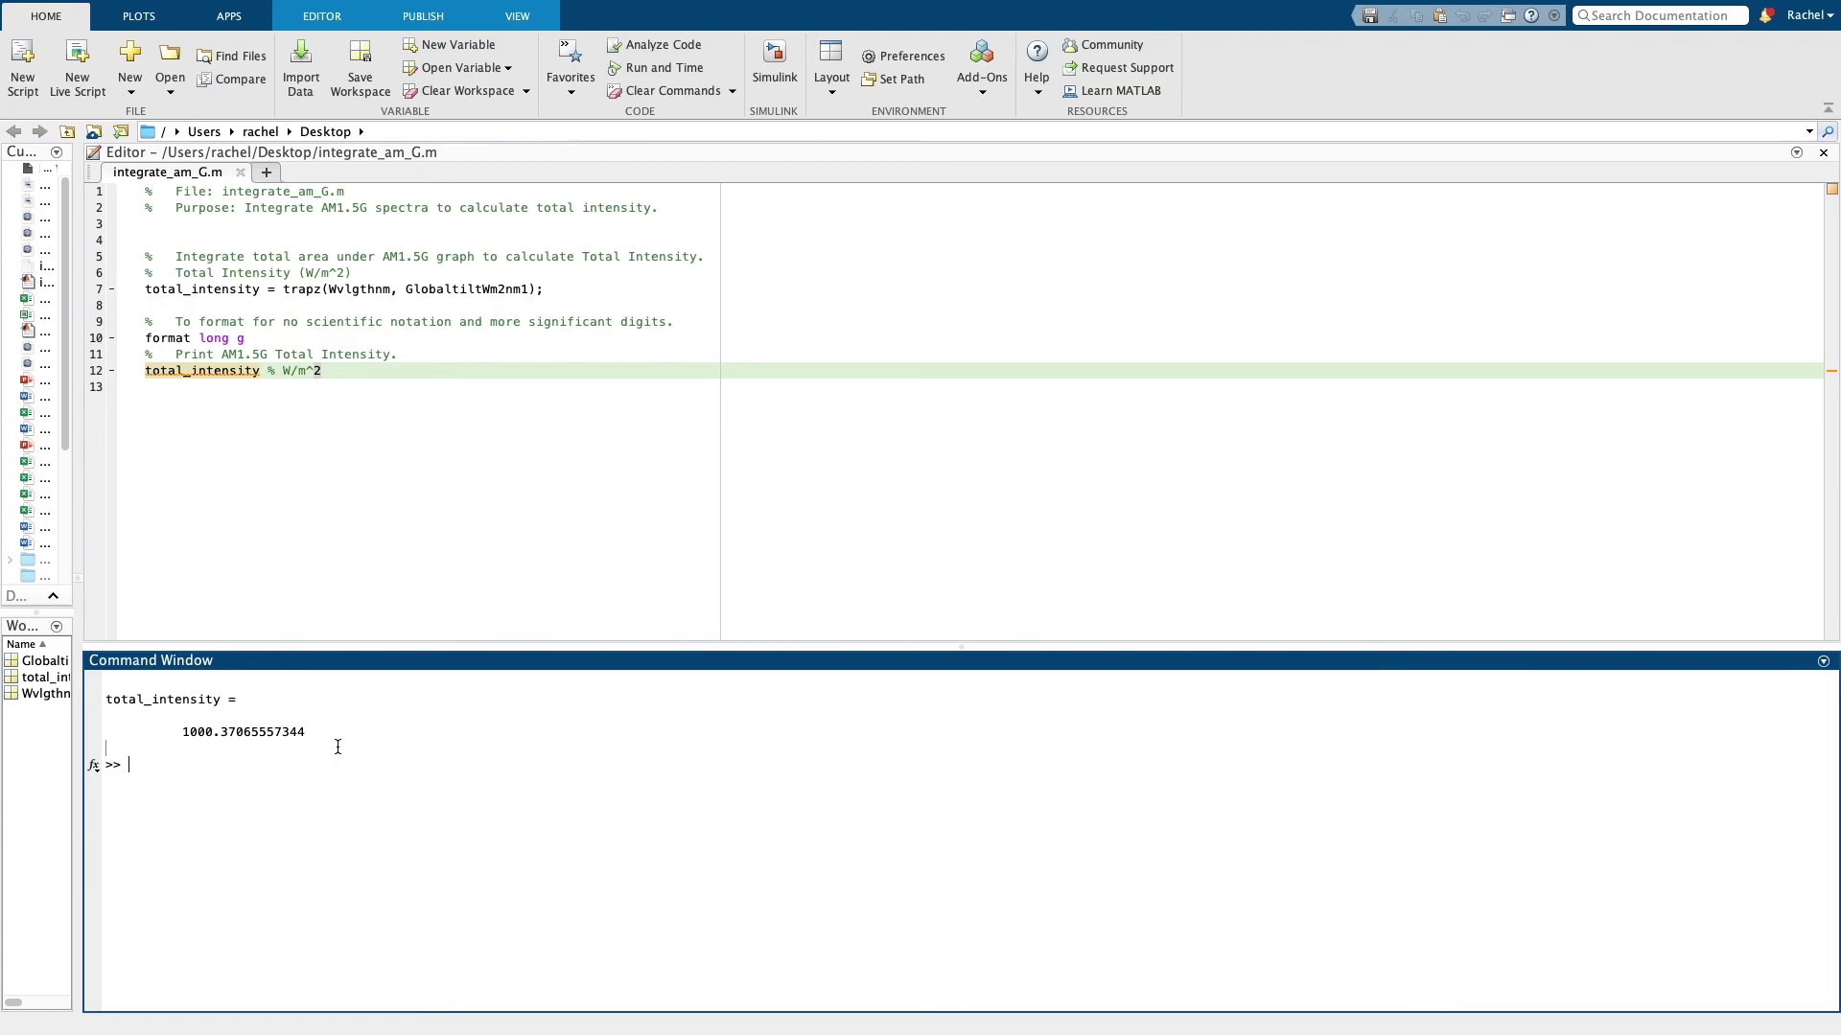
pyautogui.press('ctrl+super+f')
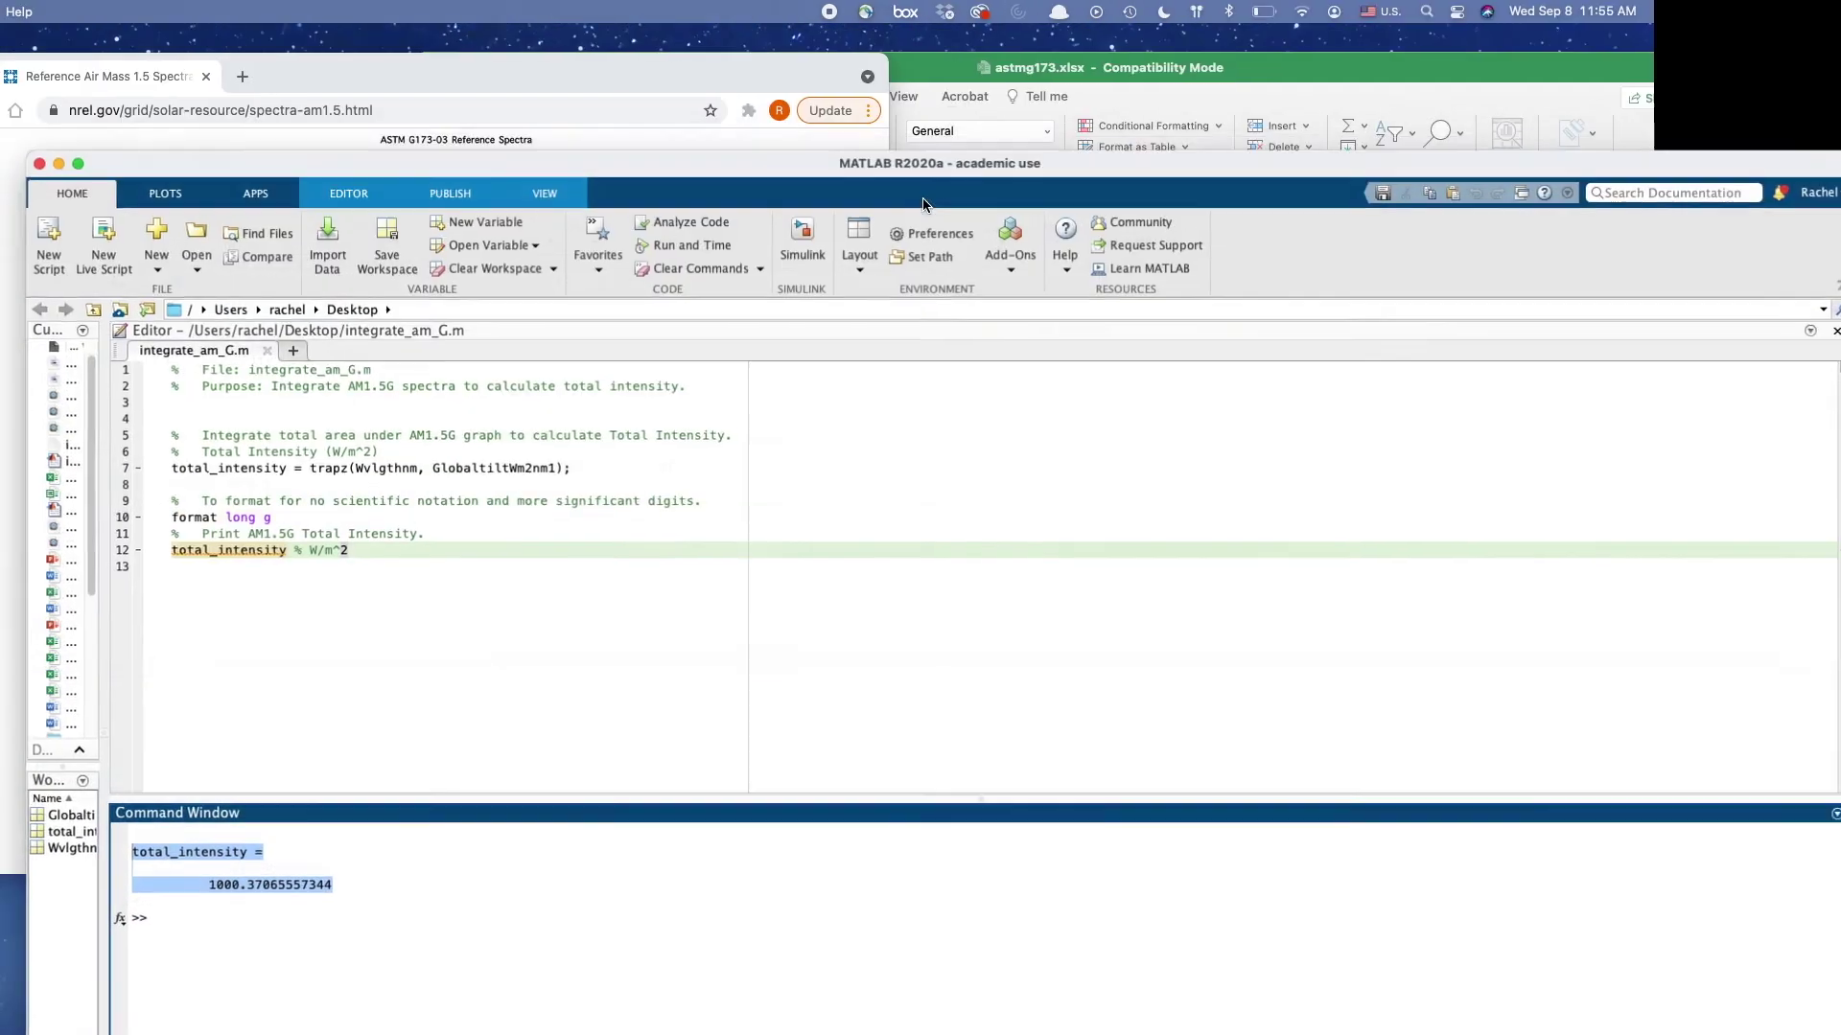
# Bring astmg173.xlsx to the front to compare its 1.000371E+03 W/m^2 total with MATLAB's.
pyautogui.click(1457, 71)
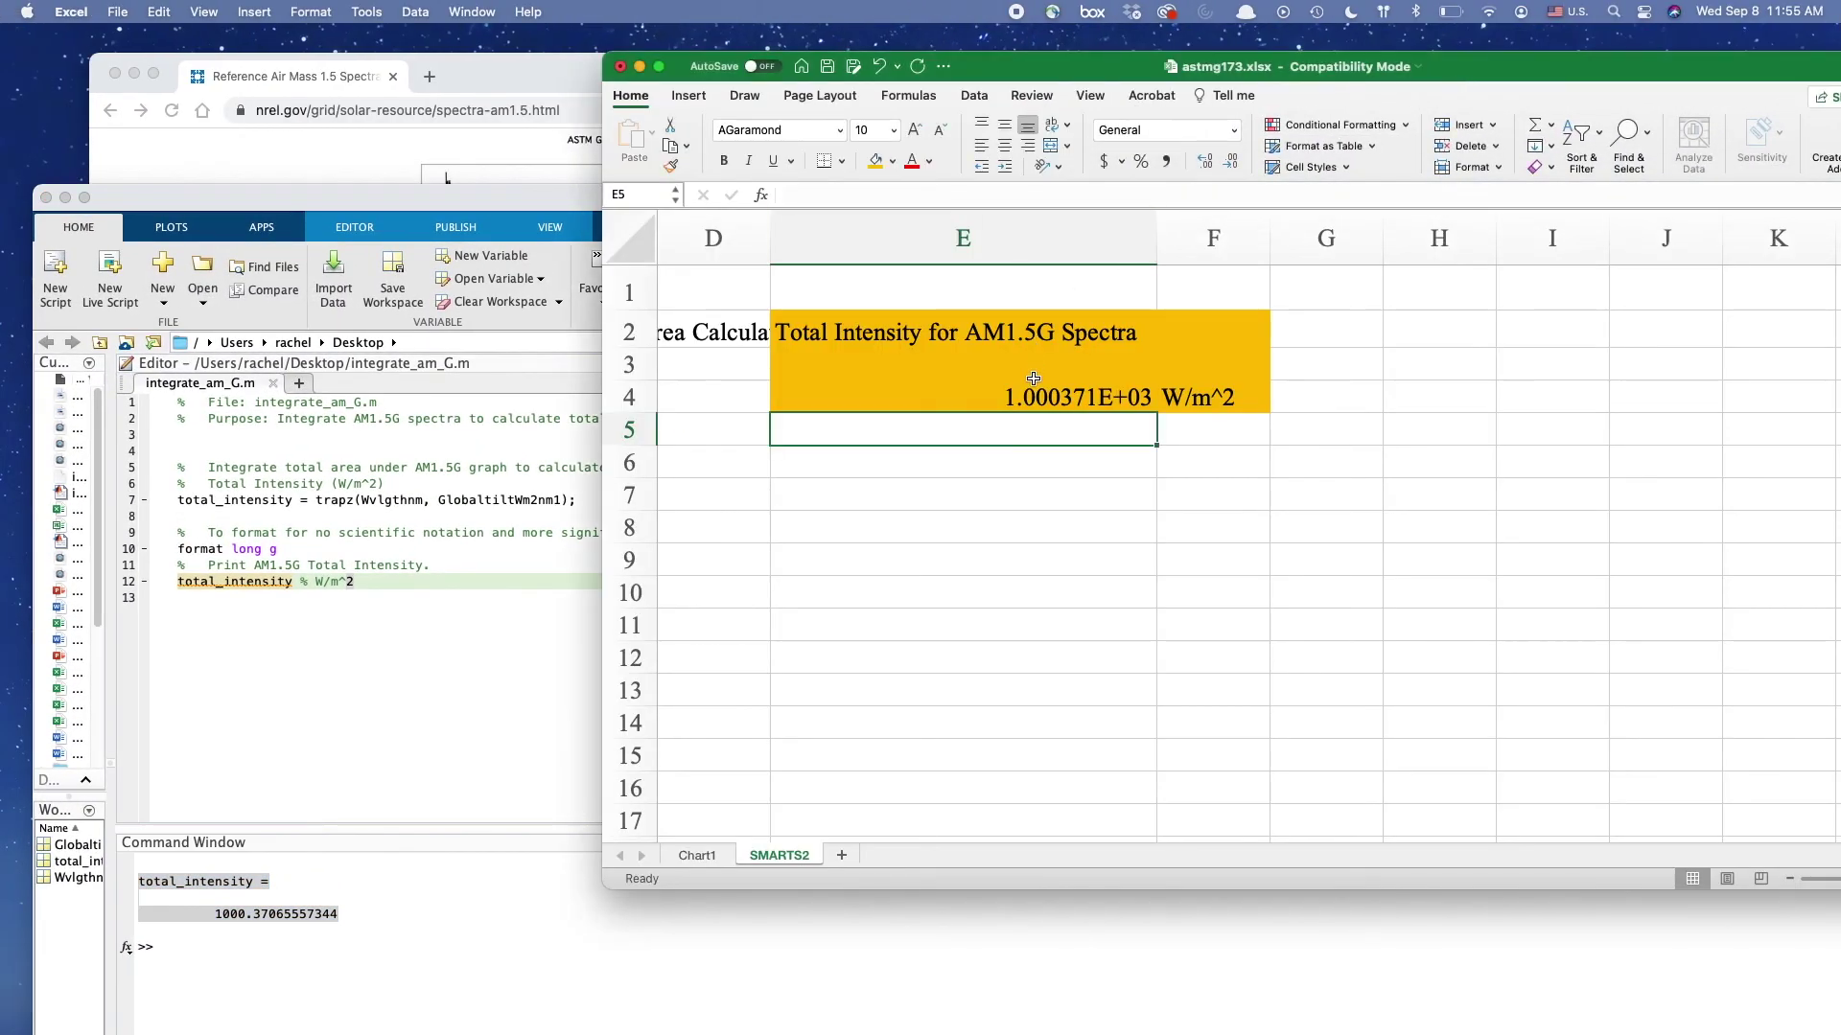